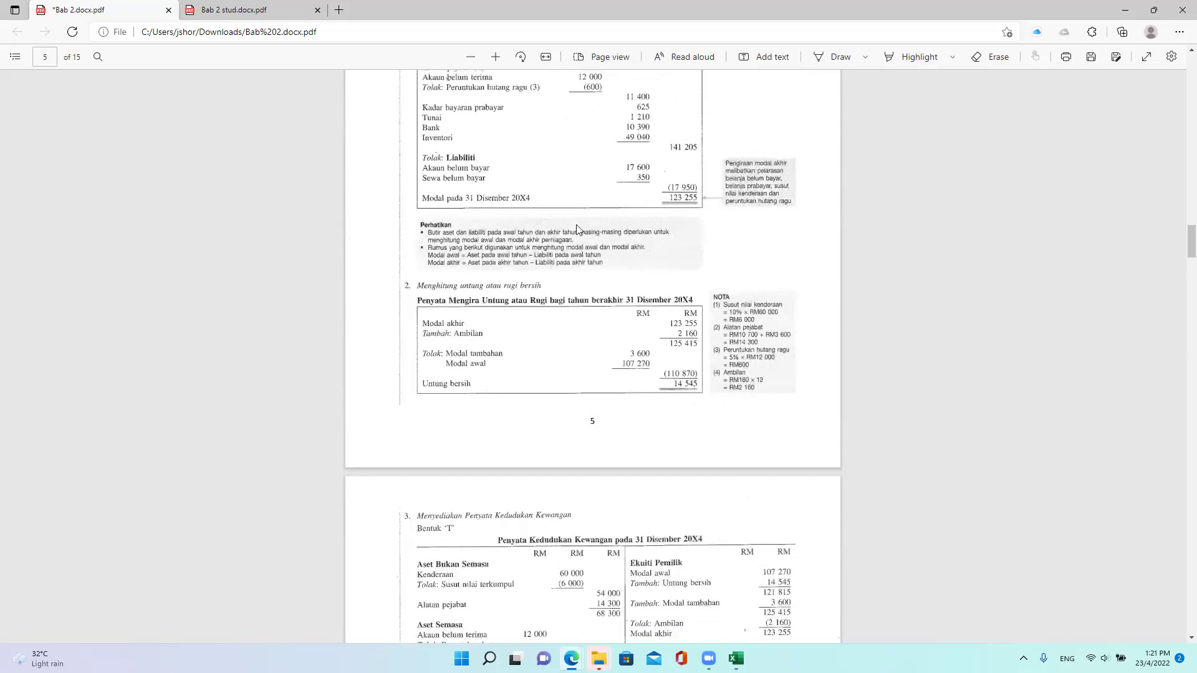
Review the worked example's statements in Bab 2.docx.pdf and browse exercises Soalan 7 to Soalan 11 in Bab 2 stud.docx.pdf
scroll(515, 151, "up", 2)
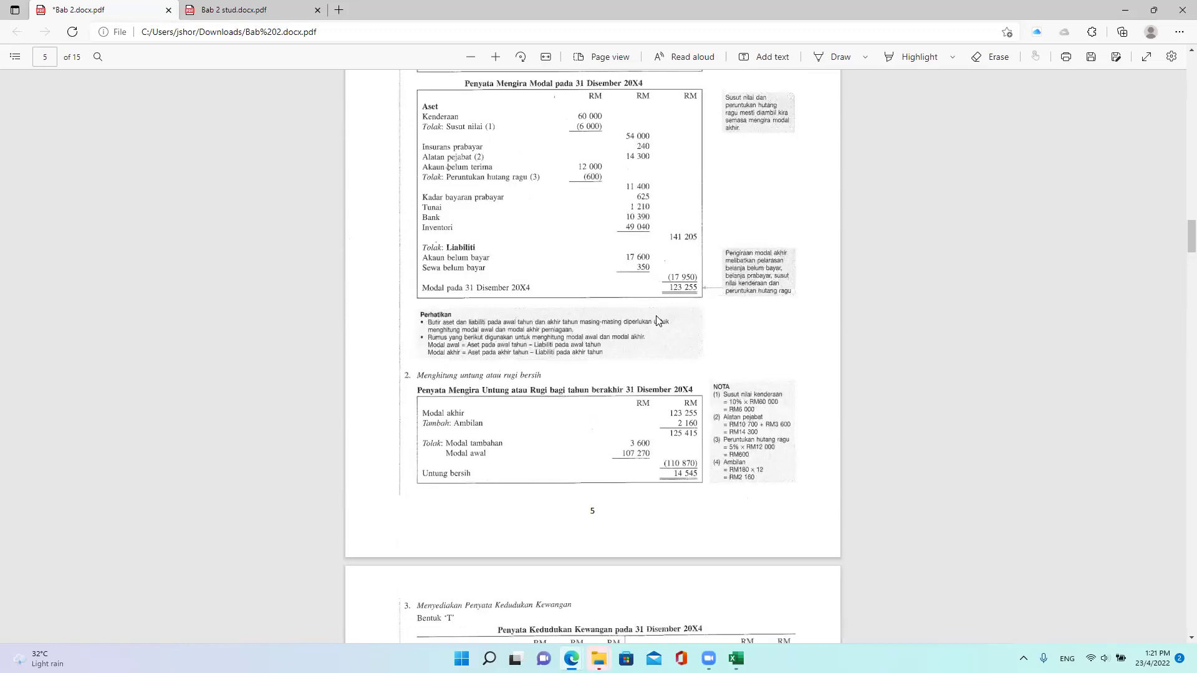
scroll(658, 321, "down", 15)
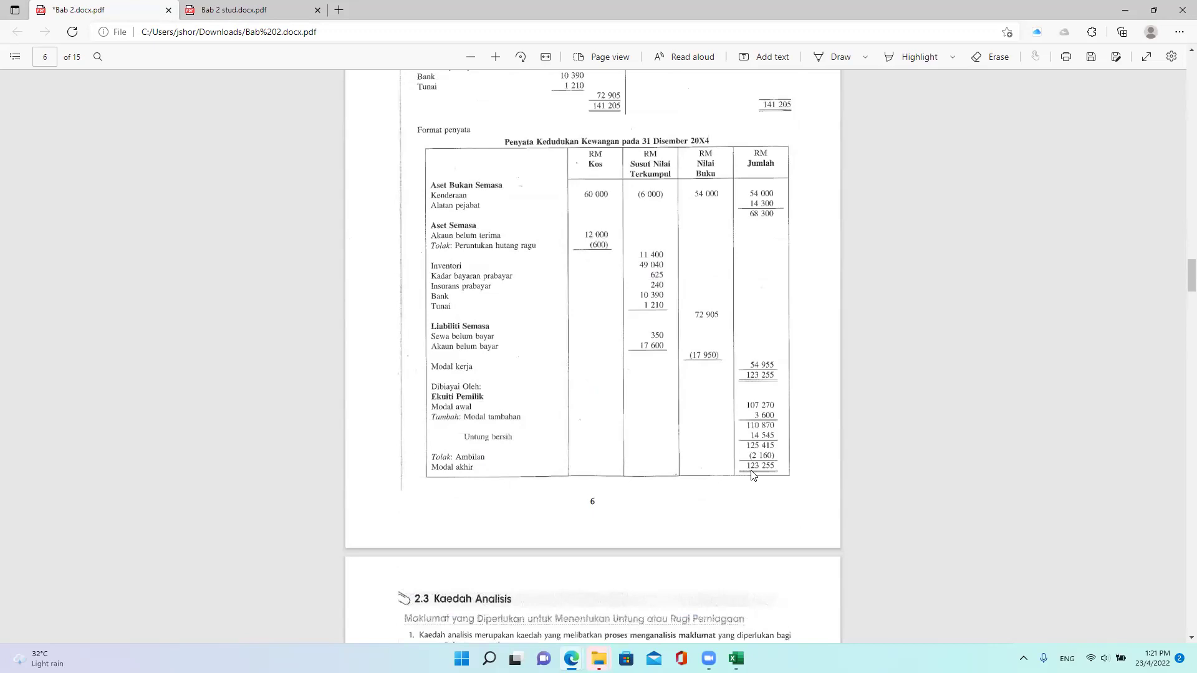
left_click(207, 6)
scroll(616, 267, "down", 3)
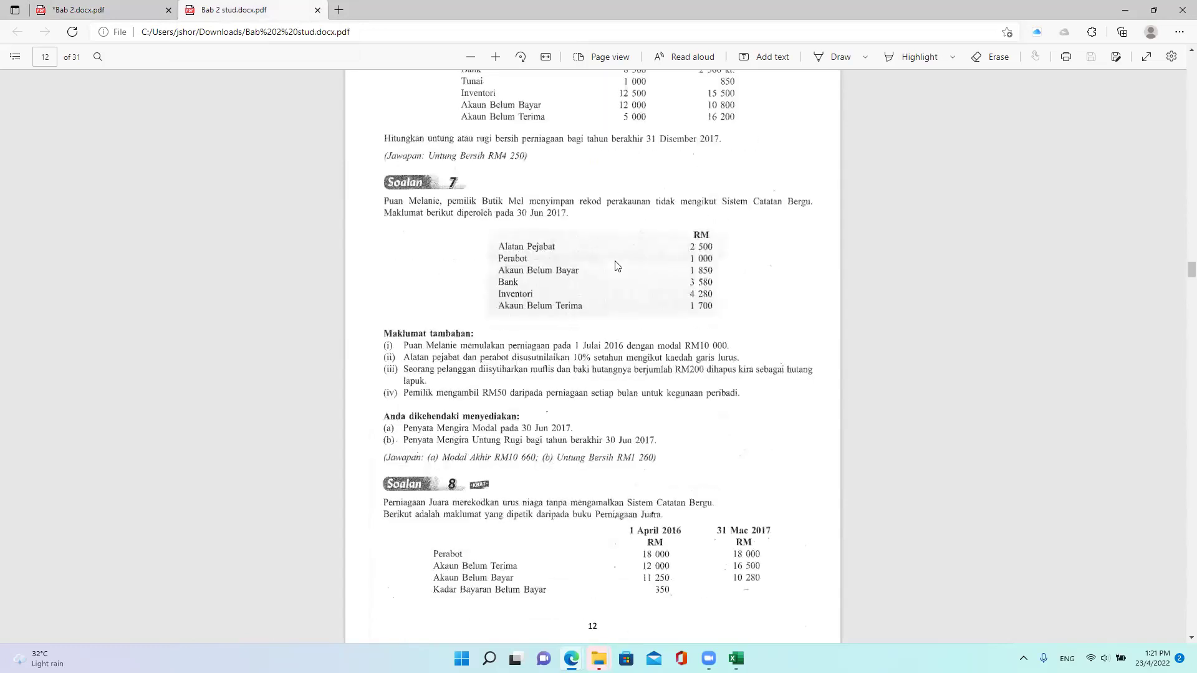
scroll(616, 266, "down", 6)
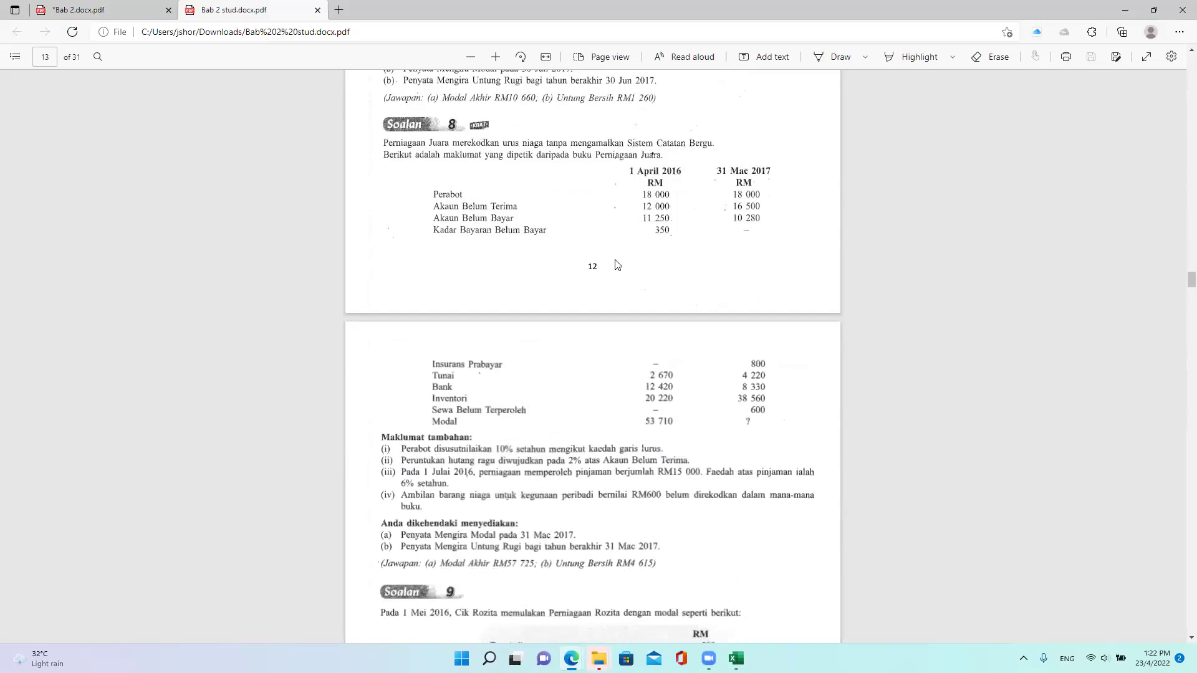
scroll(616, 267, "down", 9)
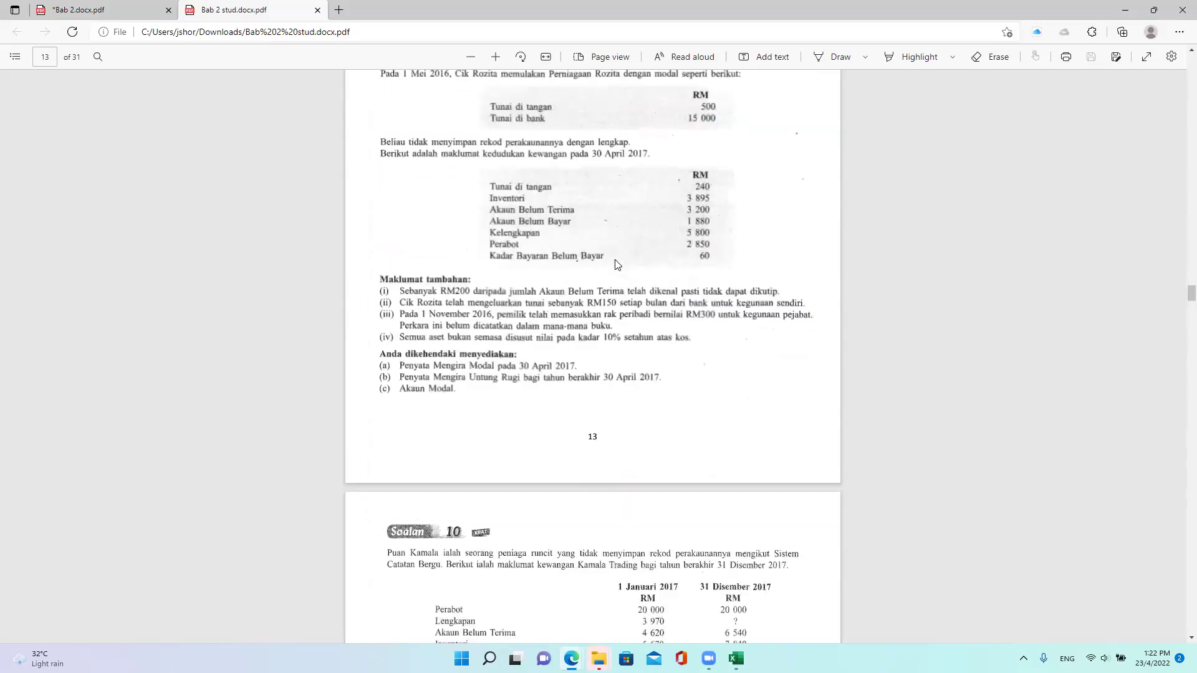
scroll(616, 267, "down", 6)
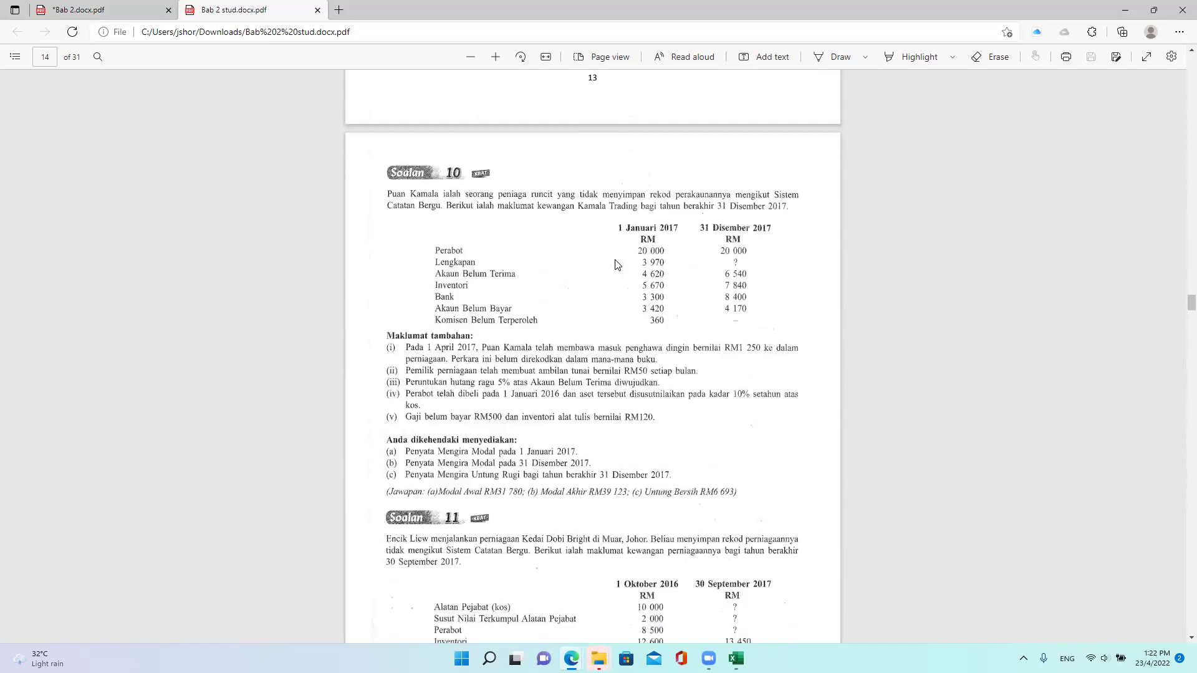
scroll(616, 266, "down", 6)
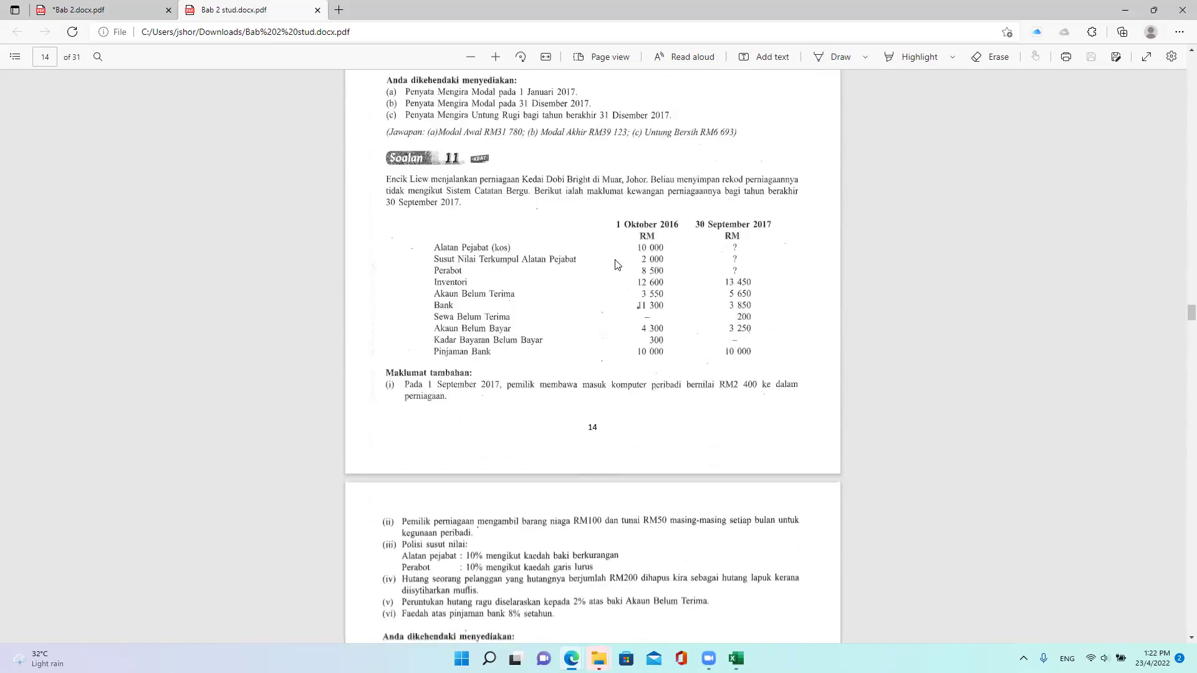
Read Soalan 10 and Soalan 11, including their additional information and required statements, and return to Soalan 10
scroll(616, 266, "up", 7)
scroll(616, 265, "down", 9)
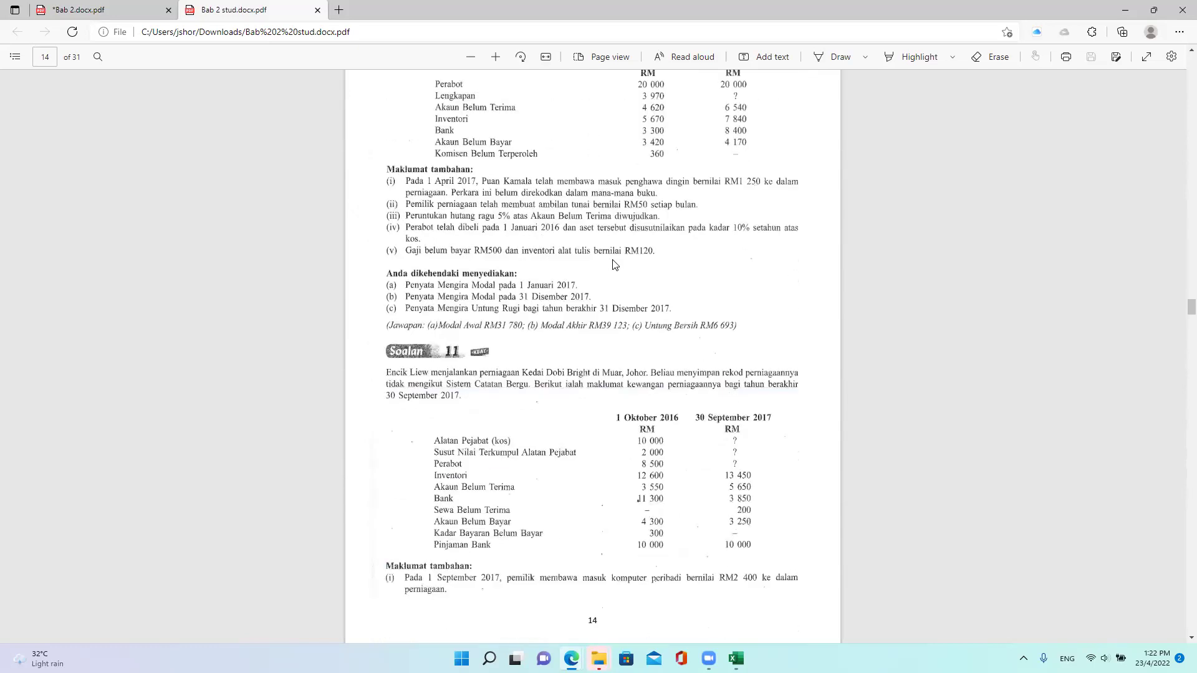
scroll(616, 266, "down", 2)
scroll(616, 267, "up", 5)
scroll(614, 274, "up", 4)
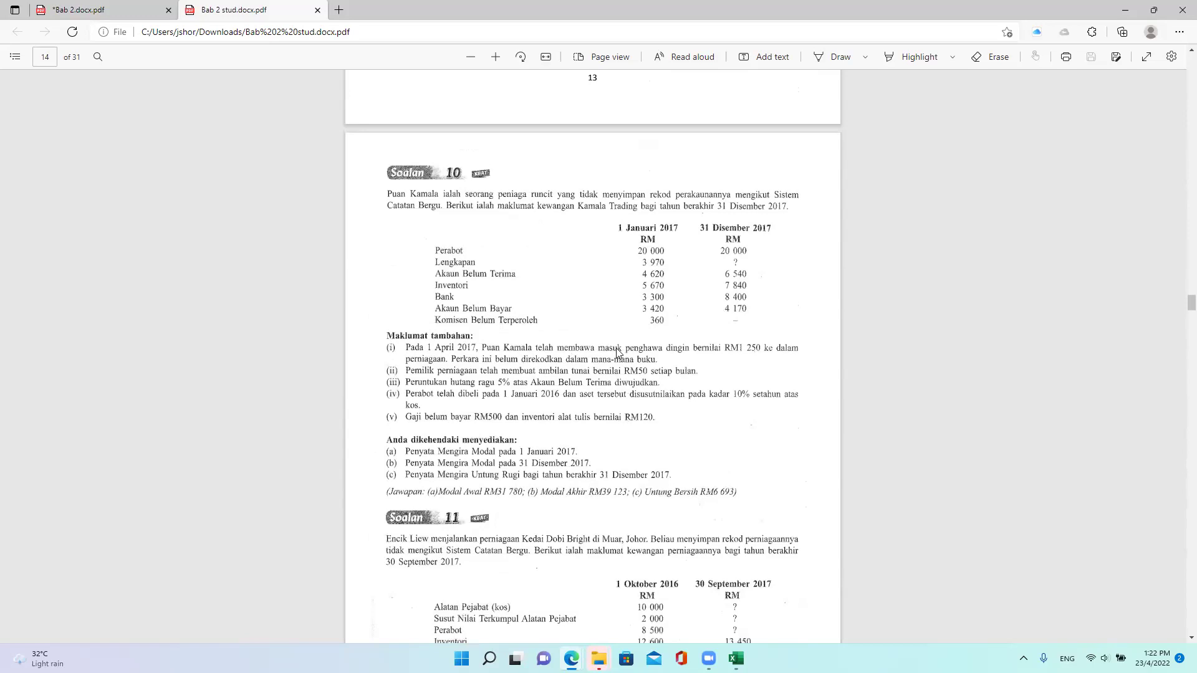
scroll(616, 350, "down", 3)
scroll(608, 354, "down", 6)
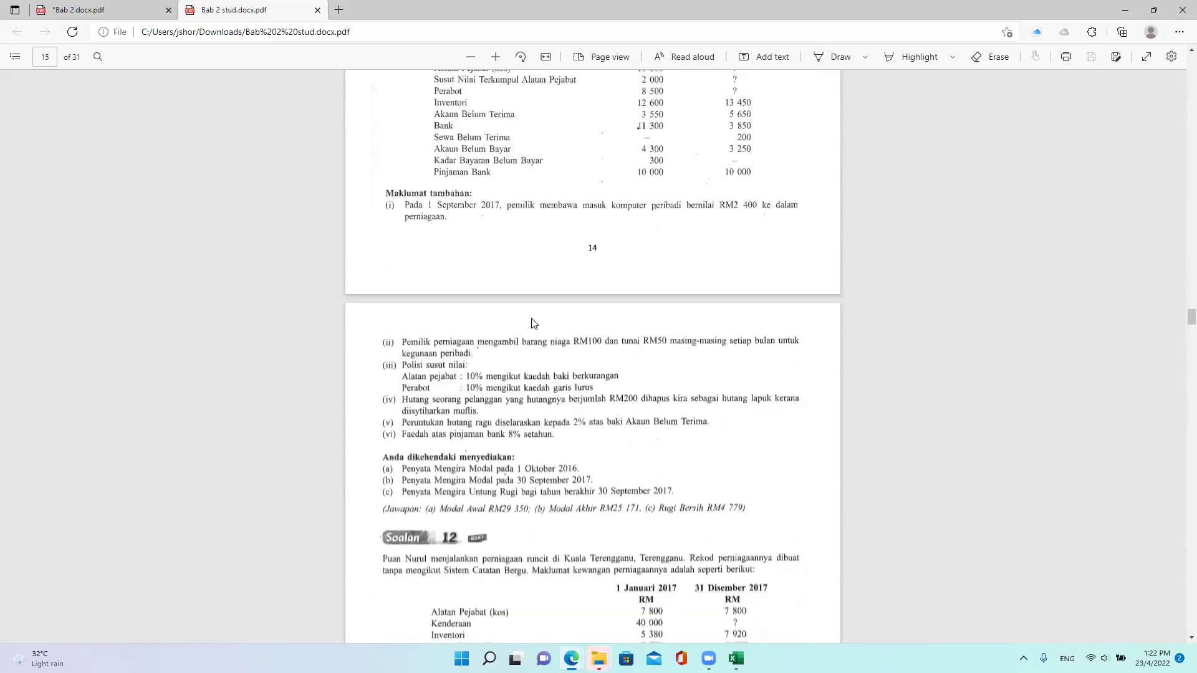
scroll(513, 326, "up", 1)
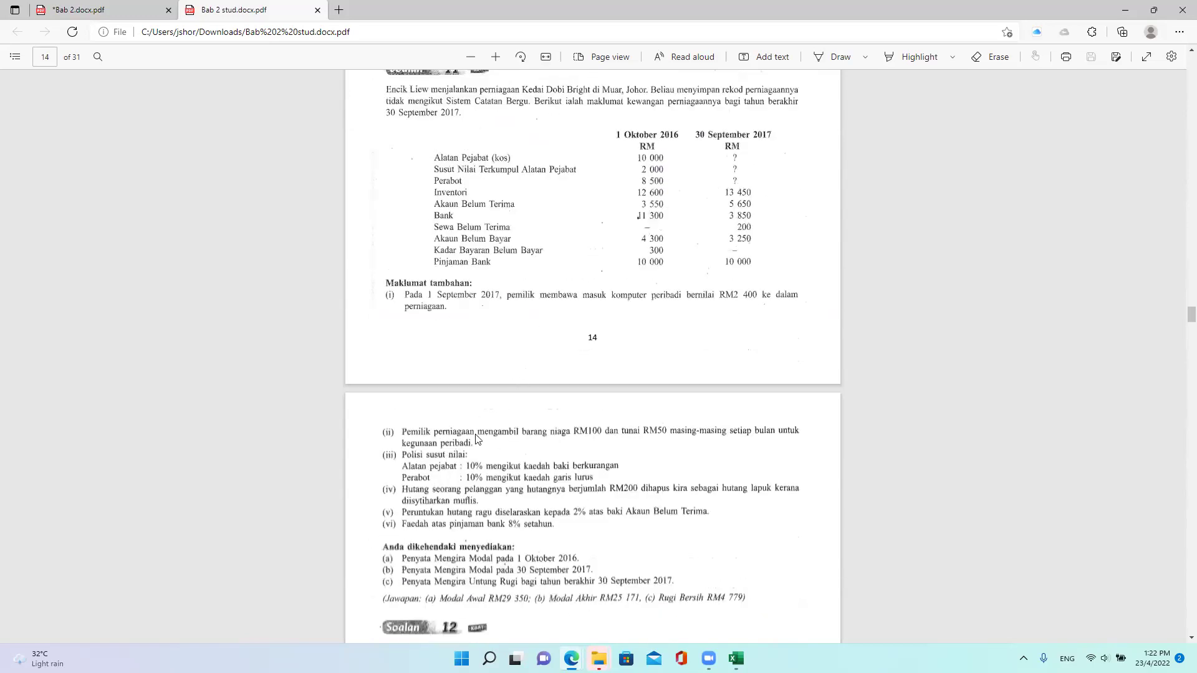
scroll(513, 431, "up", 7)
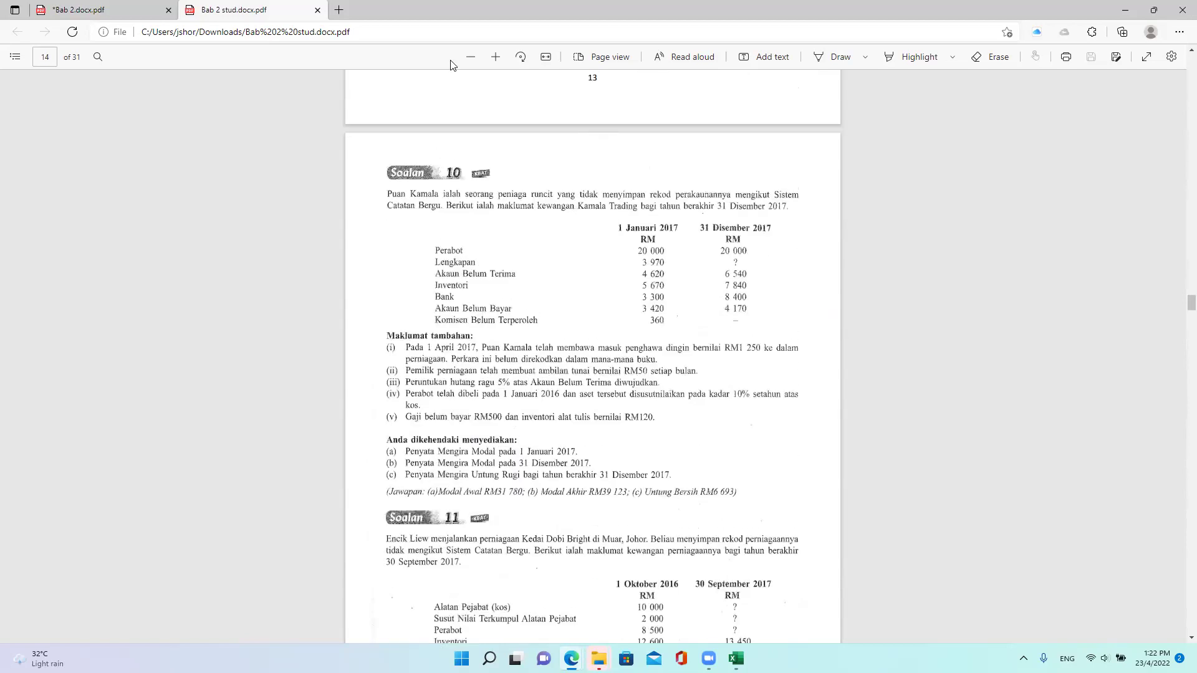
Switch to the Excel workbook Book1 beside the exercise PDF and add a new worksheet
key("alt+Tab")
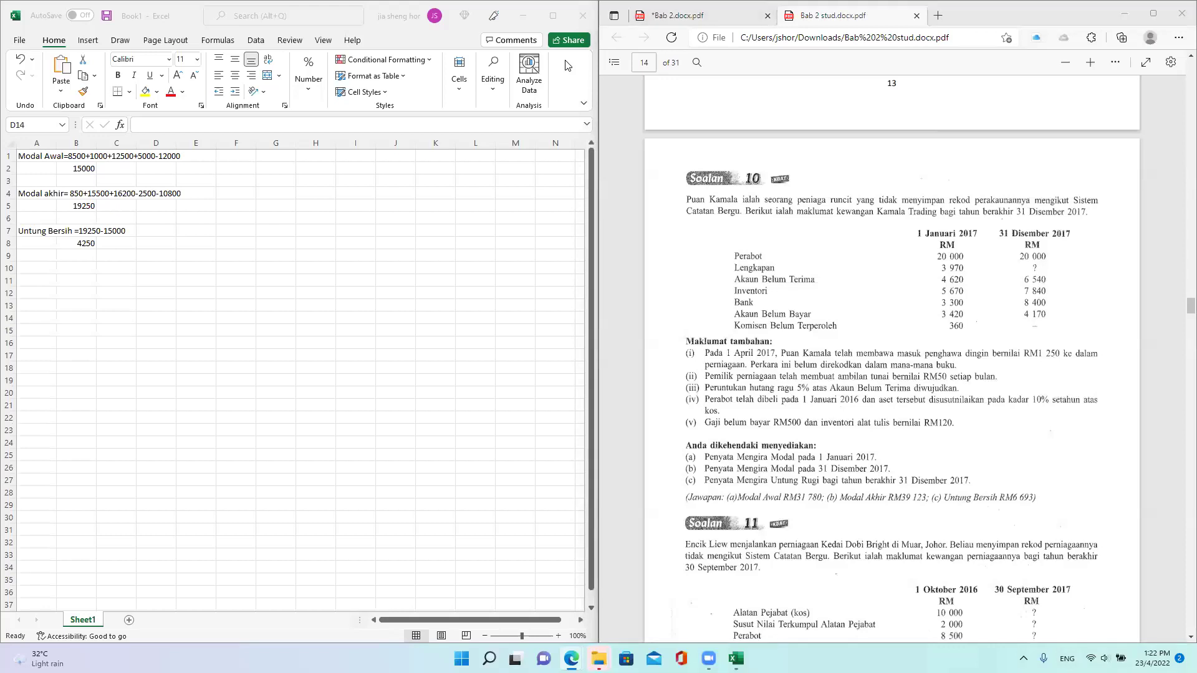
left_click(156, 318)
left_click(130, 621)
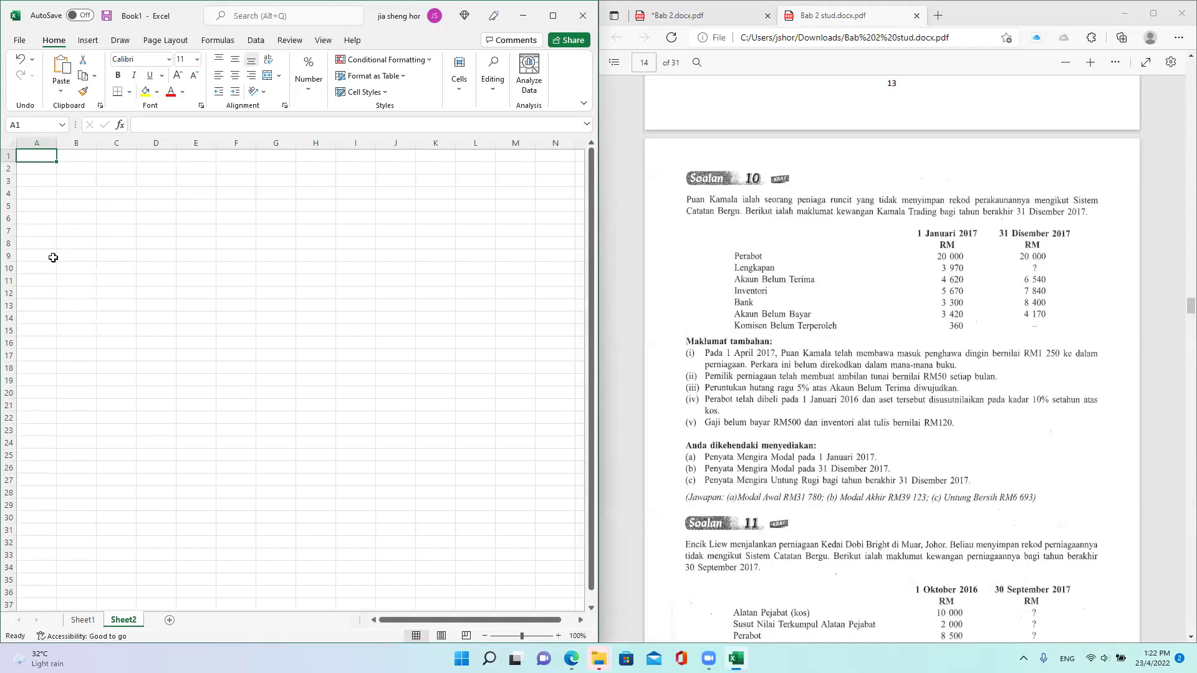
Merge and centre cells A1:E1 and enter the business title "Kamala Trading"
left_click(71, 236)
left_click(75, 268)
left_click(43, 156)
left_click_drag(138, 158, 199, 150)
left_click(272, 76)
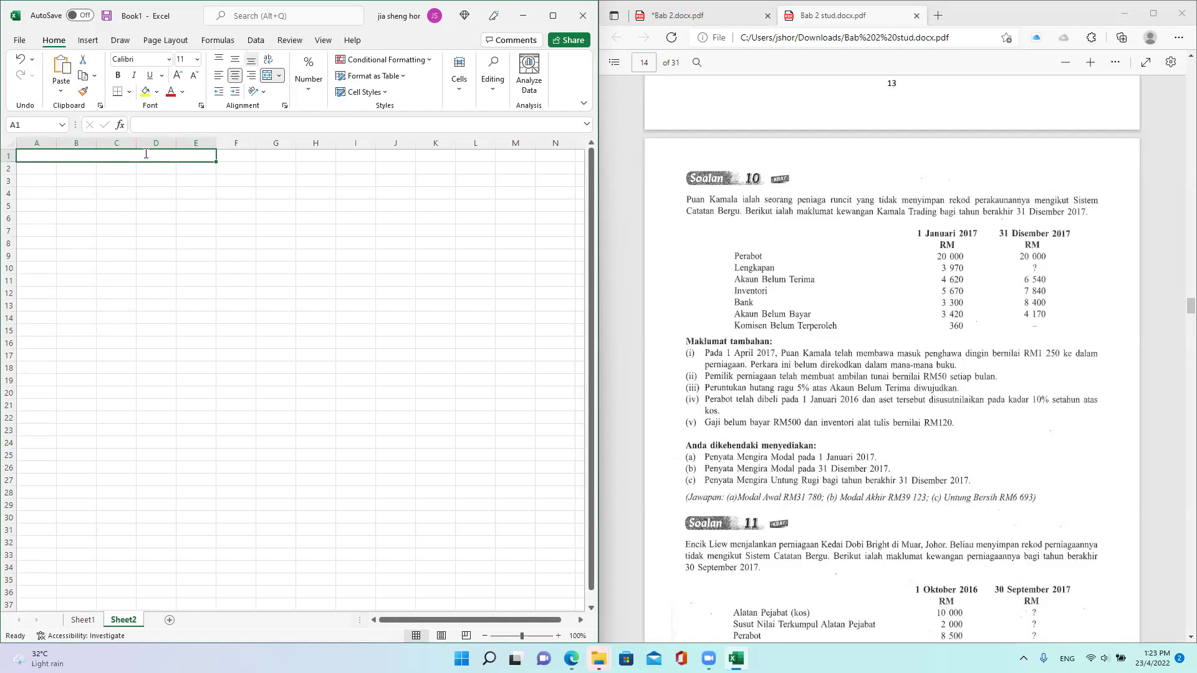
type("Kamala")
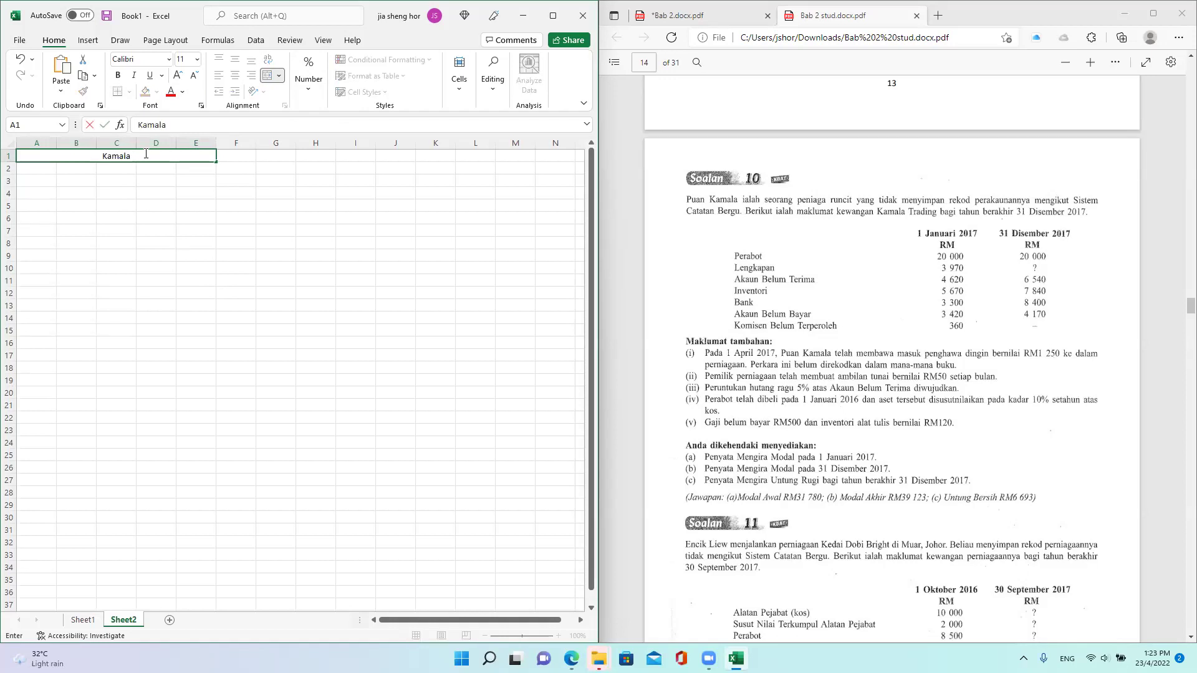
type(" Trading")
left_click(77, 272)
Merge and centre cells A2:E2 and enter the statement title "Penyata Mingira Modal pada 1 Jan 2017"
left_click_drag(38, 169, 191, 168)
left_click(267, 75)
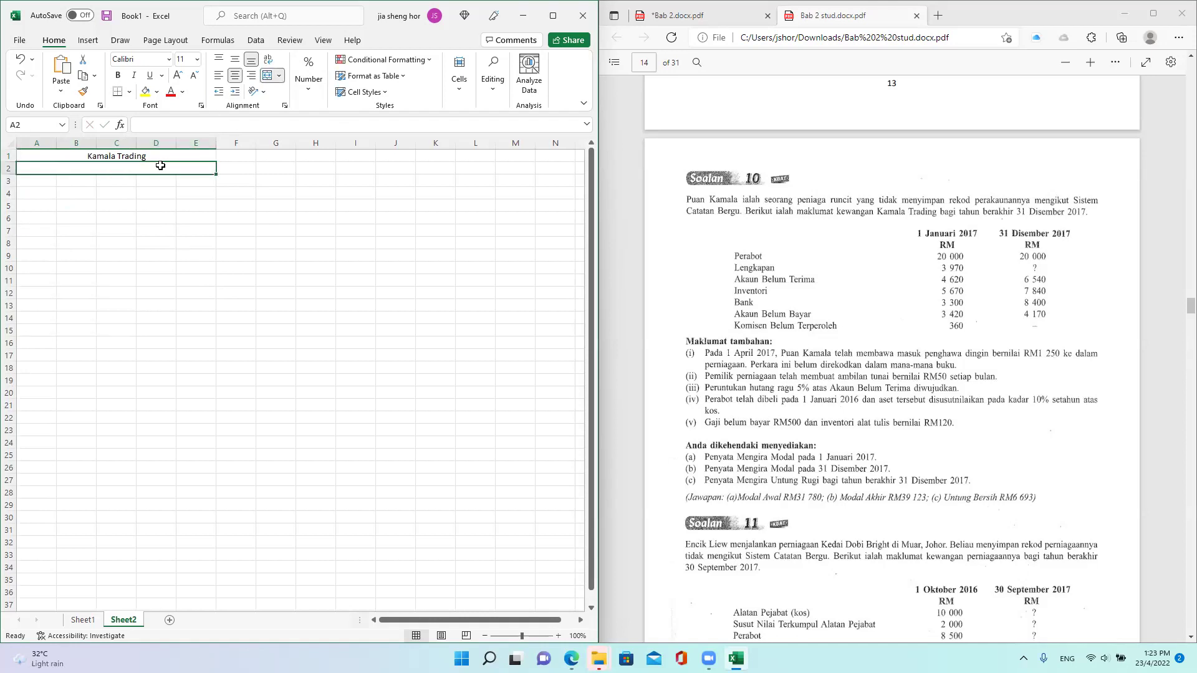
type("Penyt")
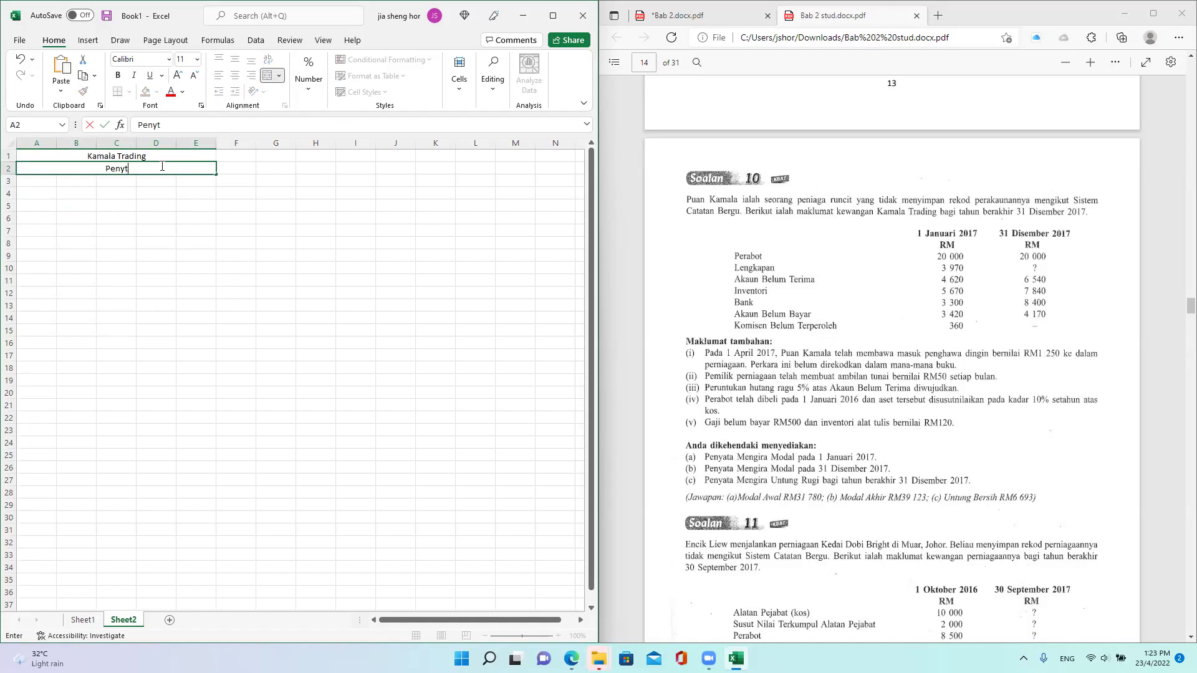
key("BackSpace")
type("ata Mingira Modal")
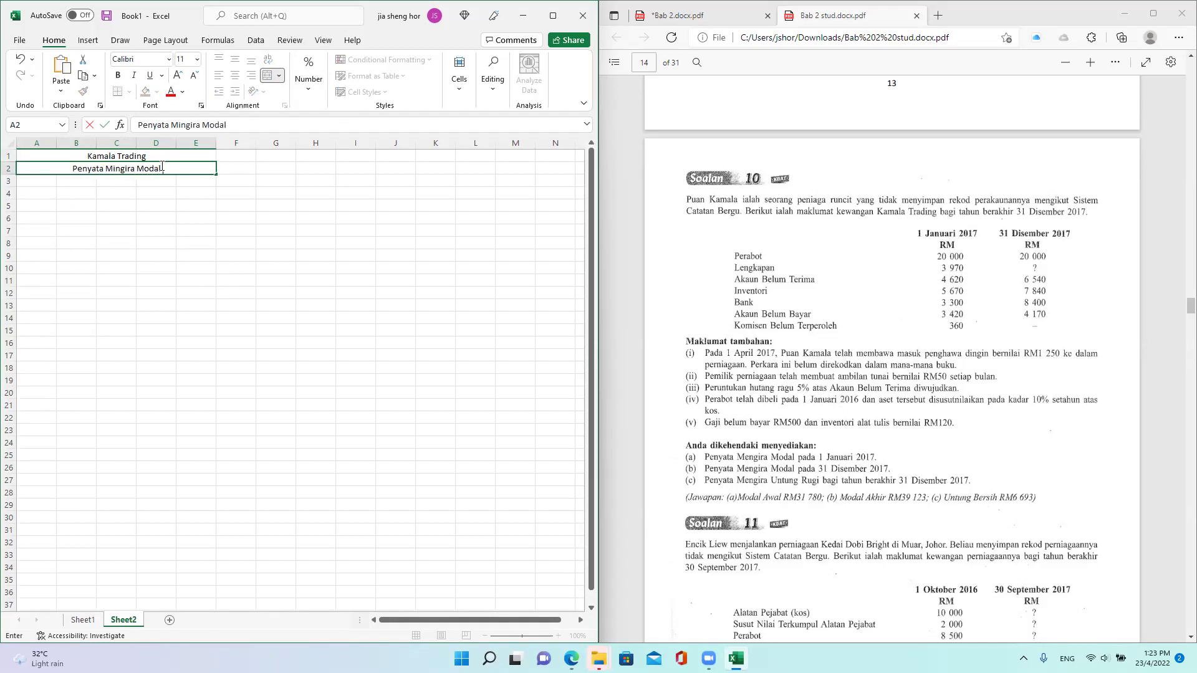
type(" pada 1 Jan 2017")
left_click(153, 231)
Enter the heading "Aset" in A3 and insert a blank row above it
left_click(29, 179)
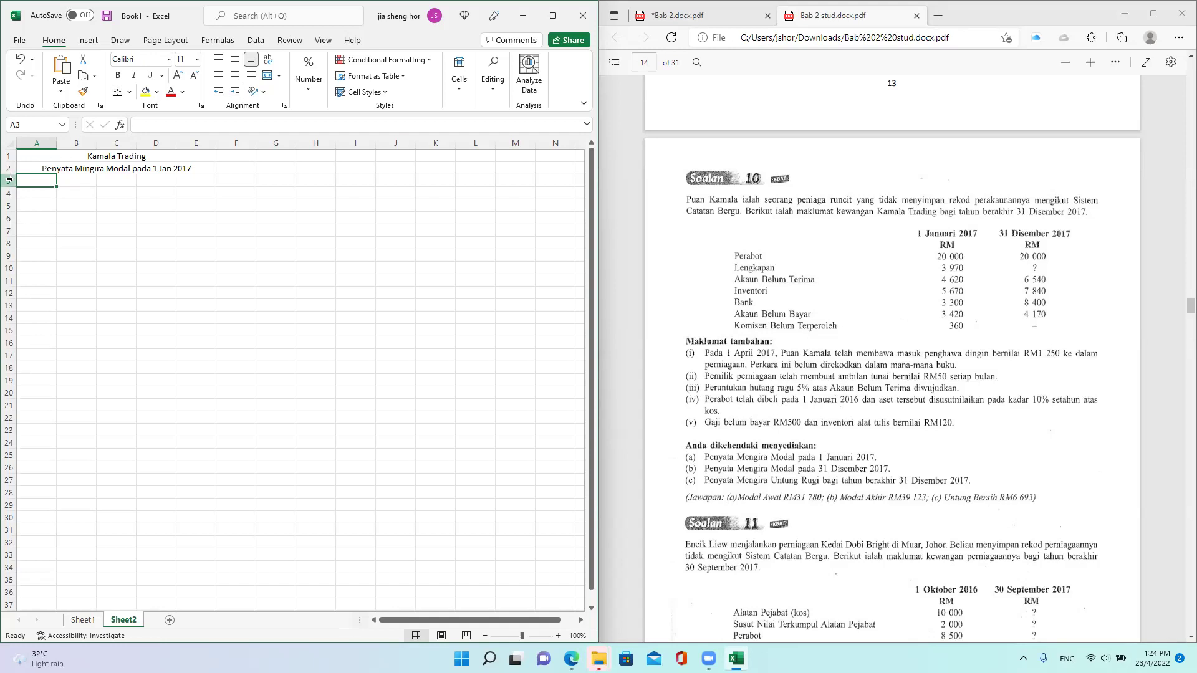
type("Asey")
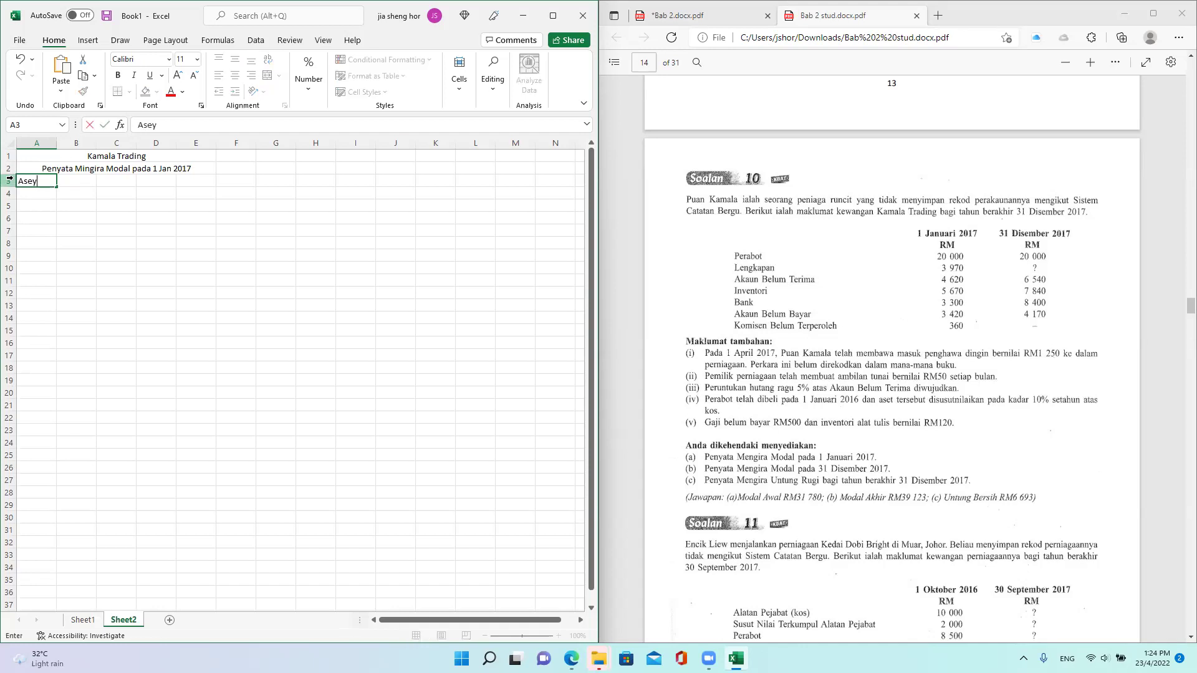
key("BackSpace")
type("t")
key("Return")
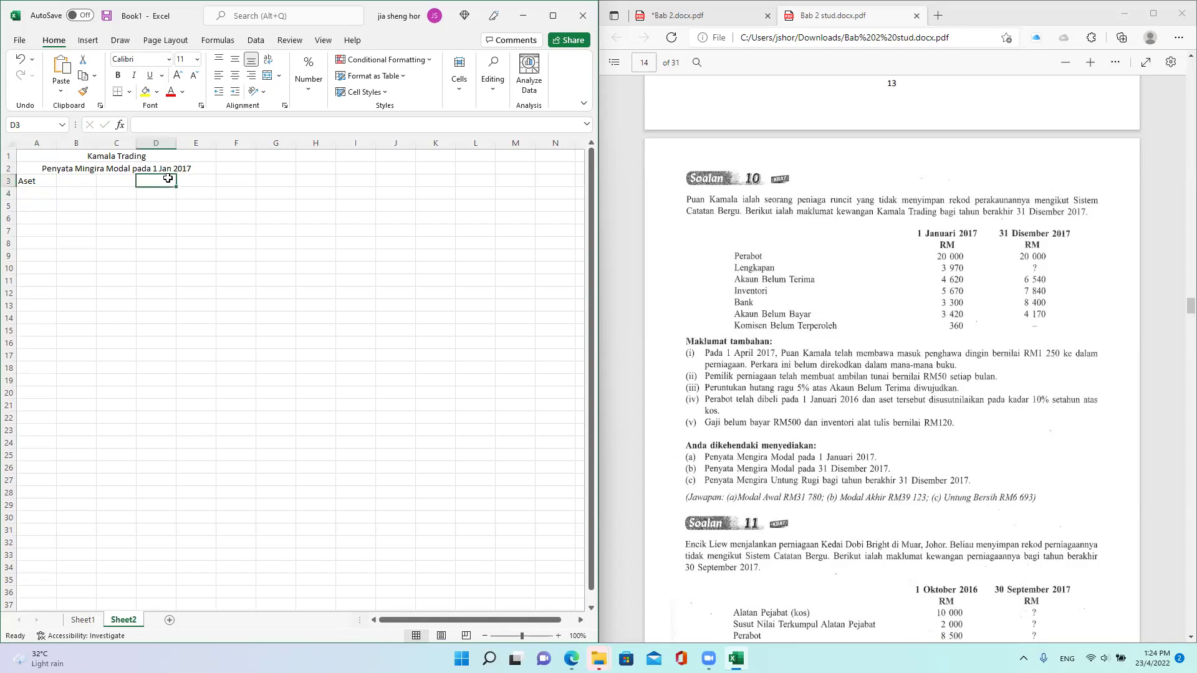
left_click(10, 181)
right_click(10, 181)
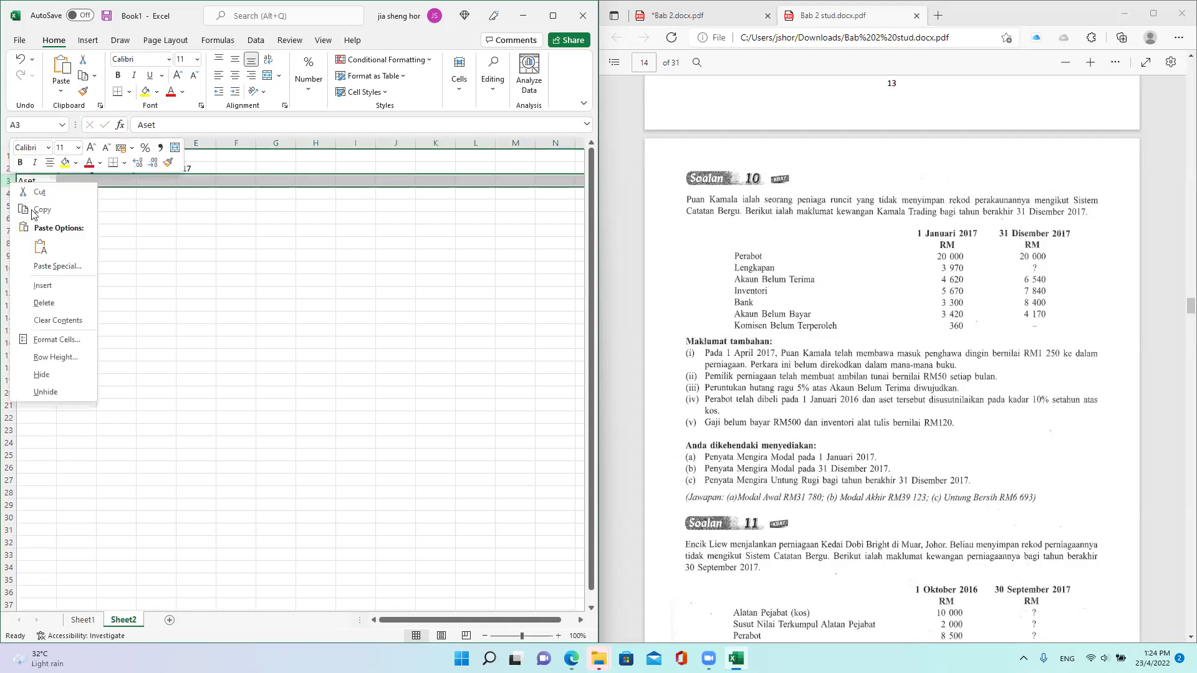
left_click(46, 278)
left_click(118, 315)
Enter "RM" as the column heading in D3 and E3
left_click(150, 190)
key("Up")
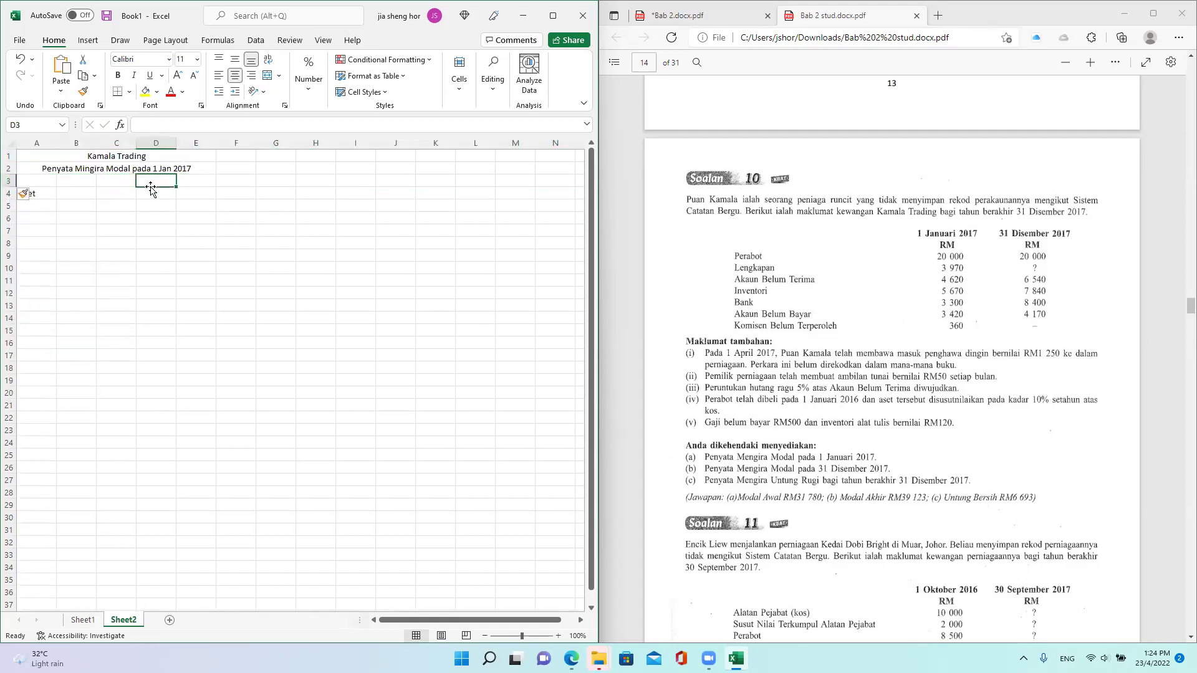
type("RM")
left_click(198, 189)
type("RM")
left_click(152, 265)
Enter the label "Perabot" in A5 and "- susut nilai terkumpul" in A6
left_click(35, 206)
type("Perabot")
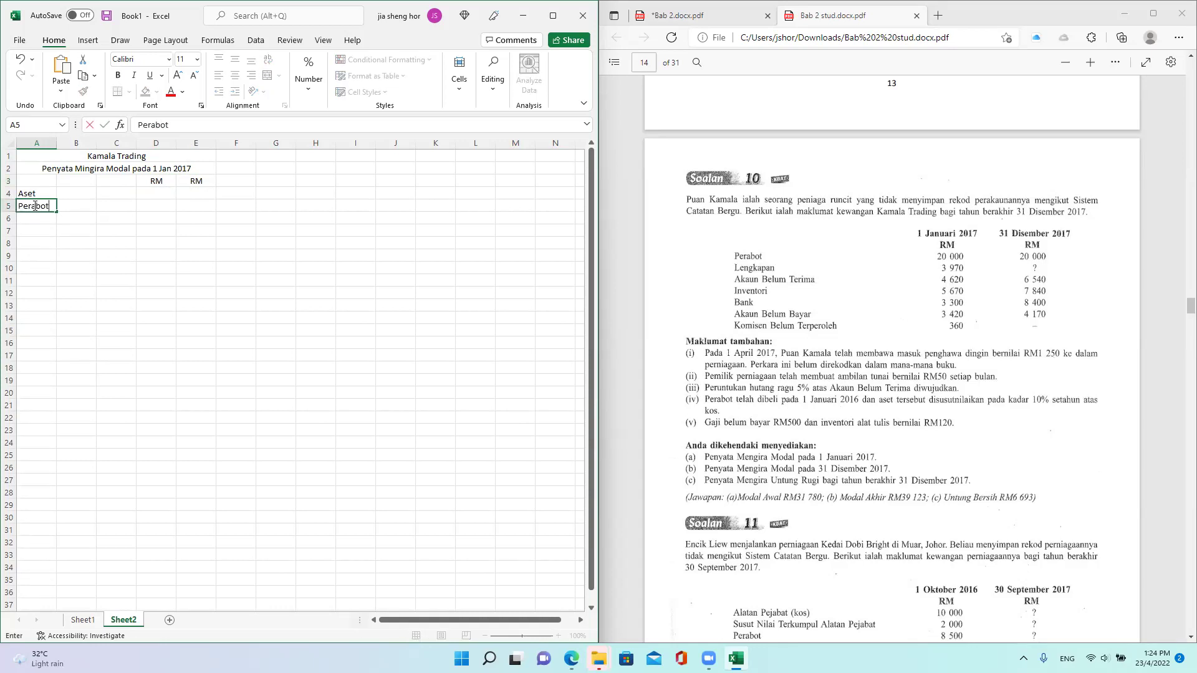
key("Return")
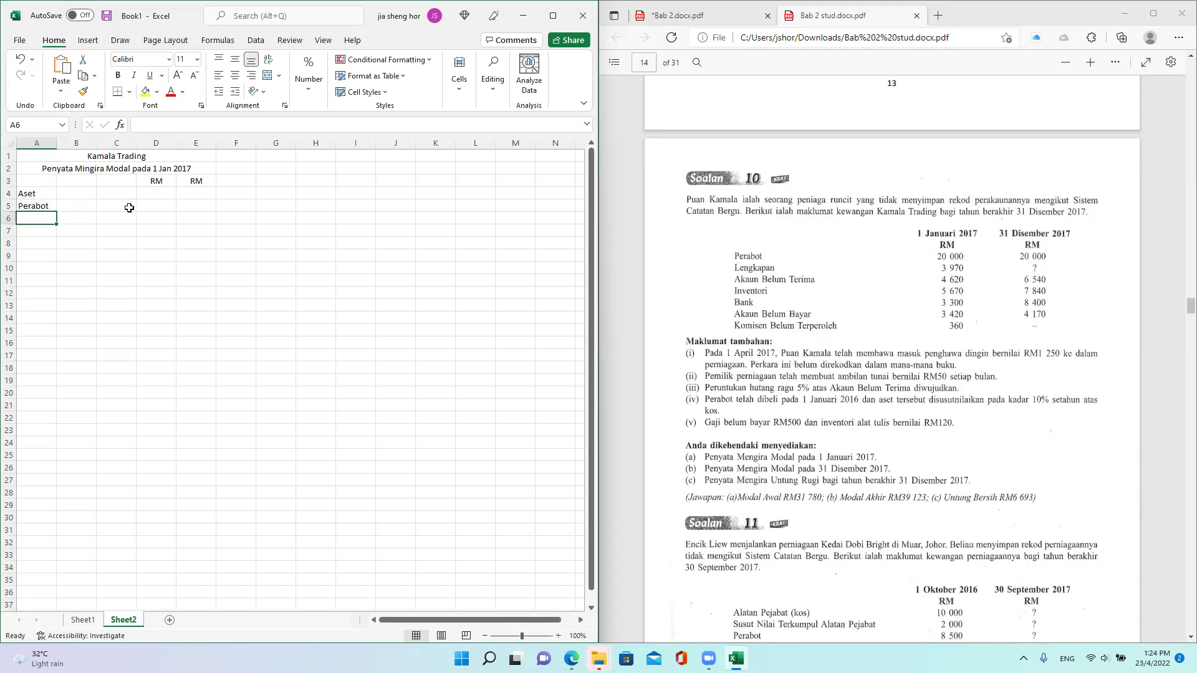
type("- sus")
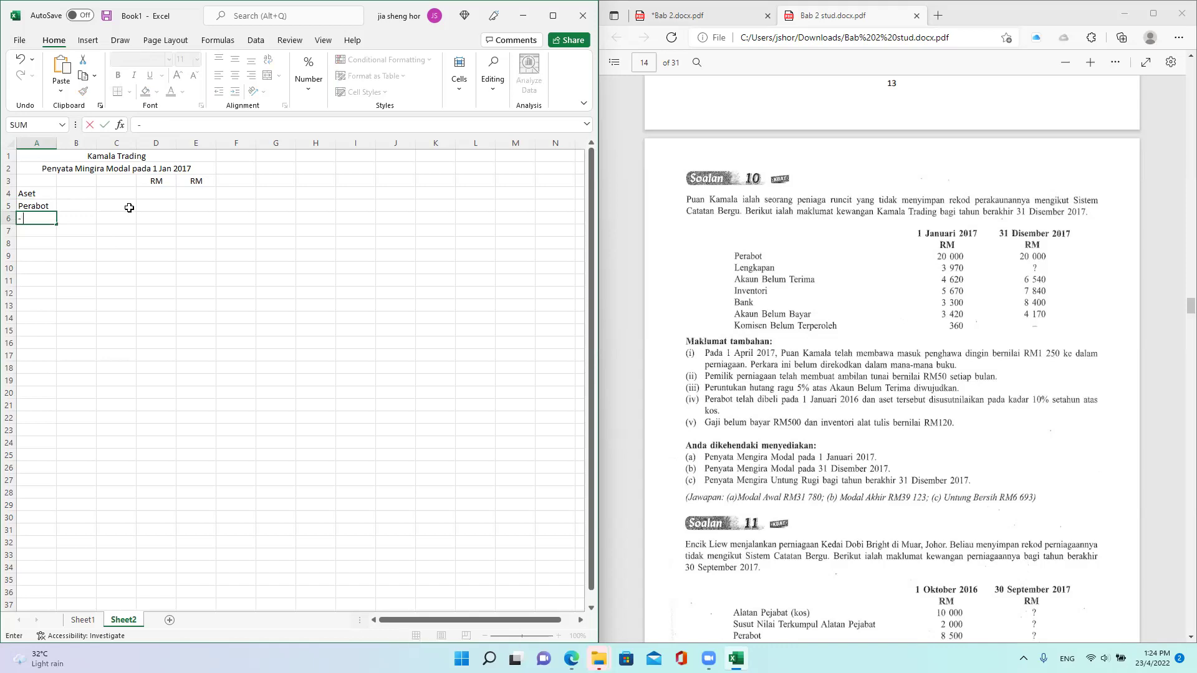
type("ut ni")
type("lai ter")
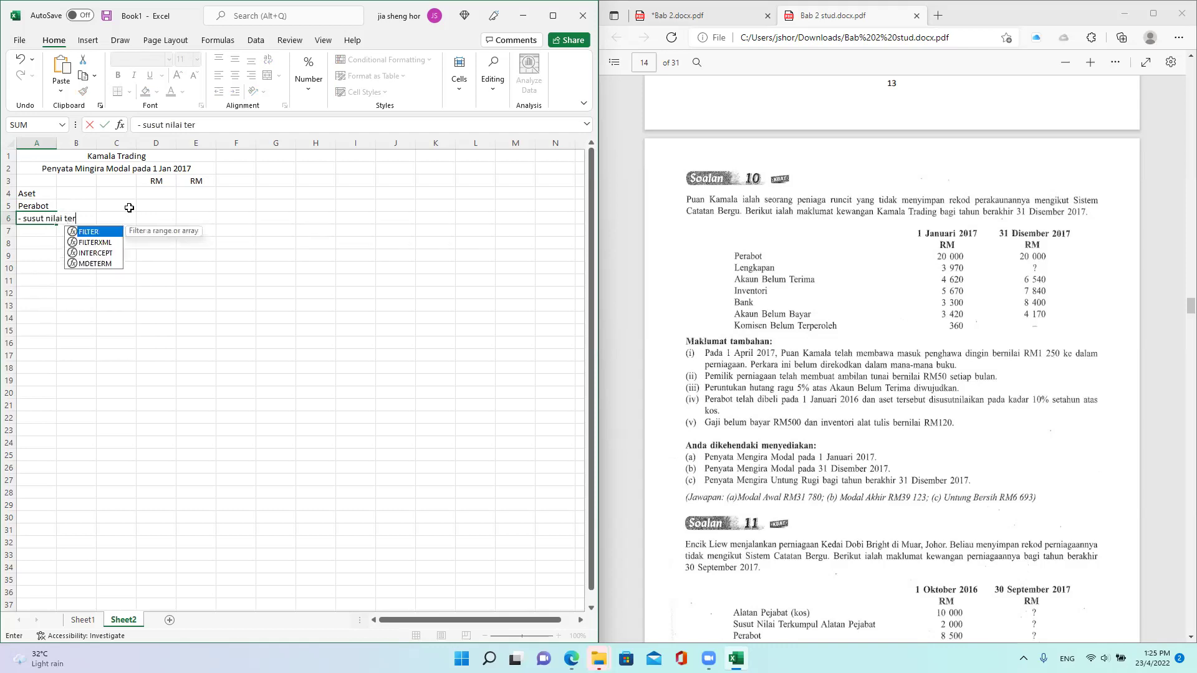
type("kumpul")
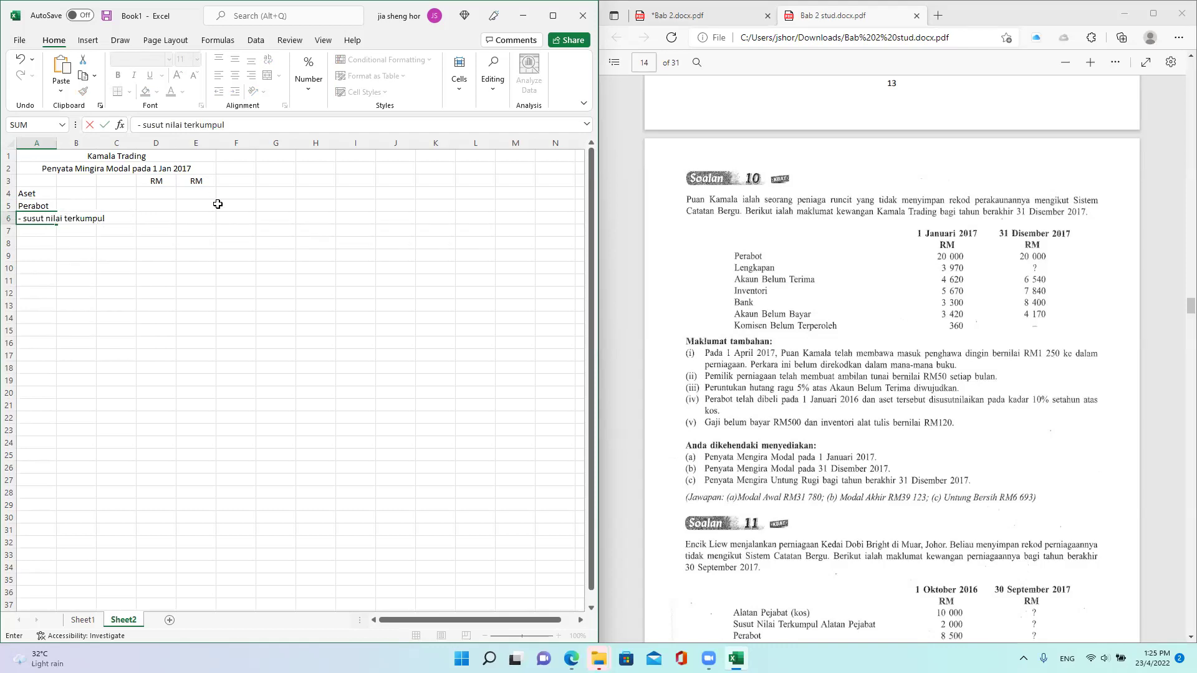
left_click(155, 211)
Correct the A6 entry from a formula to the plain text label "- susut nilai terkumpul"
left_click(41, 218)
left_click(140, 125)
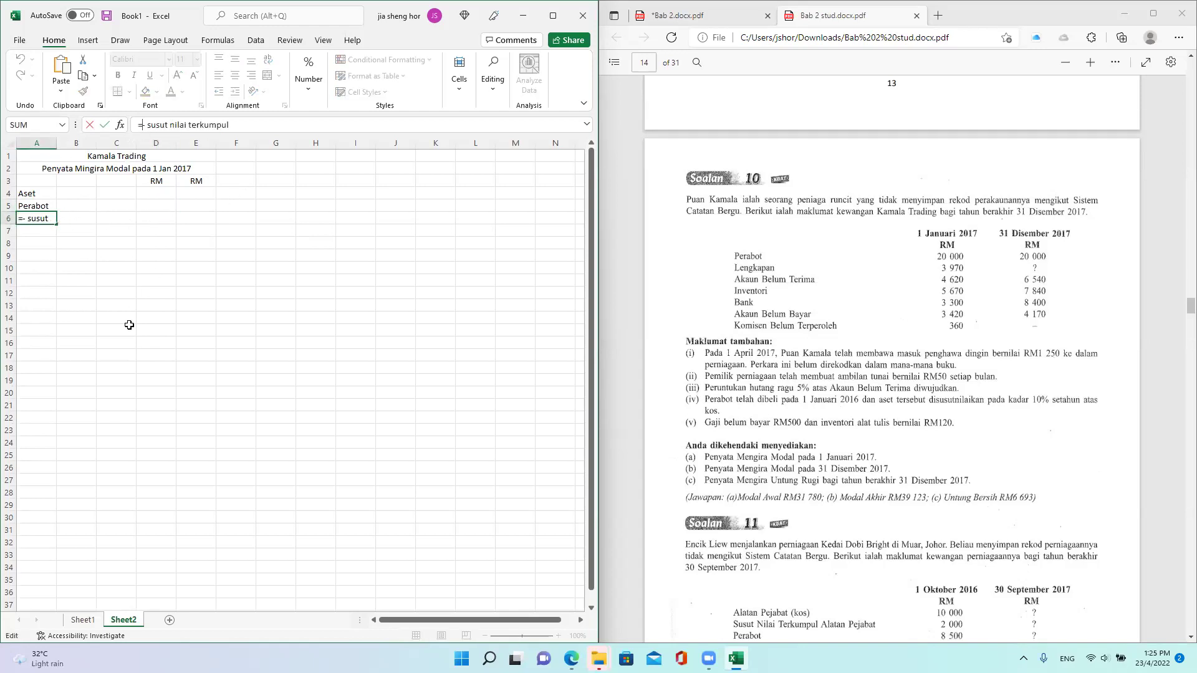
left_click(86, 356)
key("BackSpace")
key("BackSpace")
key("BackSpace")
key("Return")
left_click(43, 217)
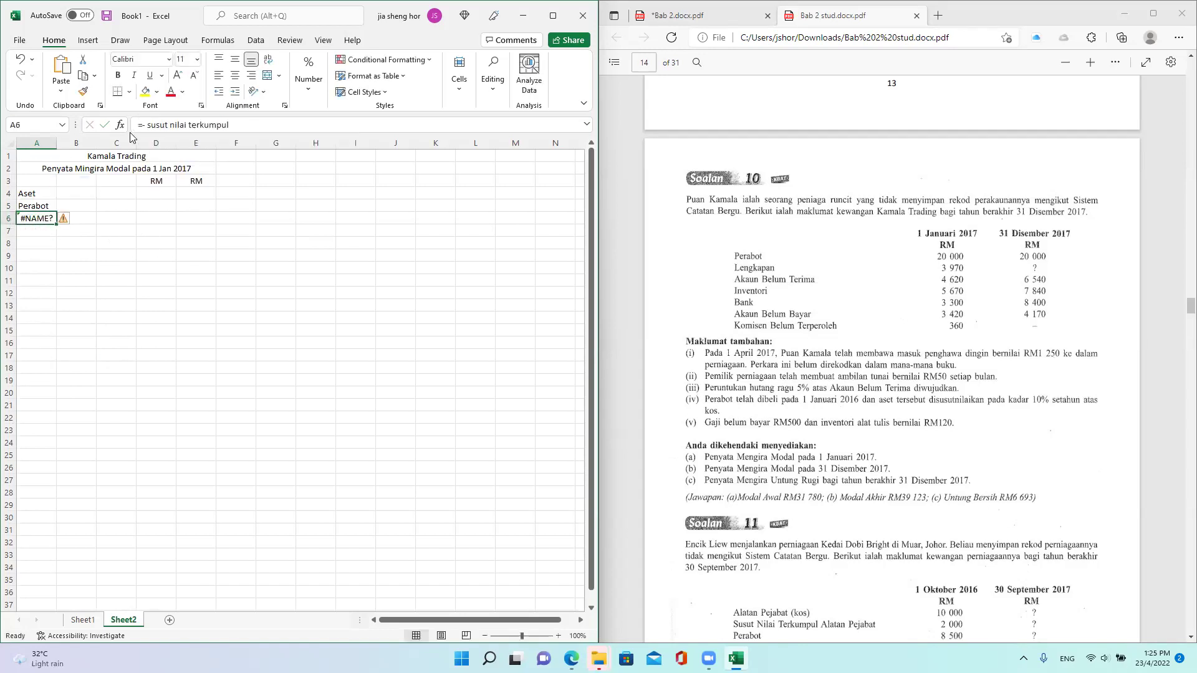
left_click(141, 125)
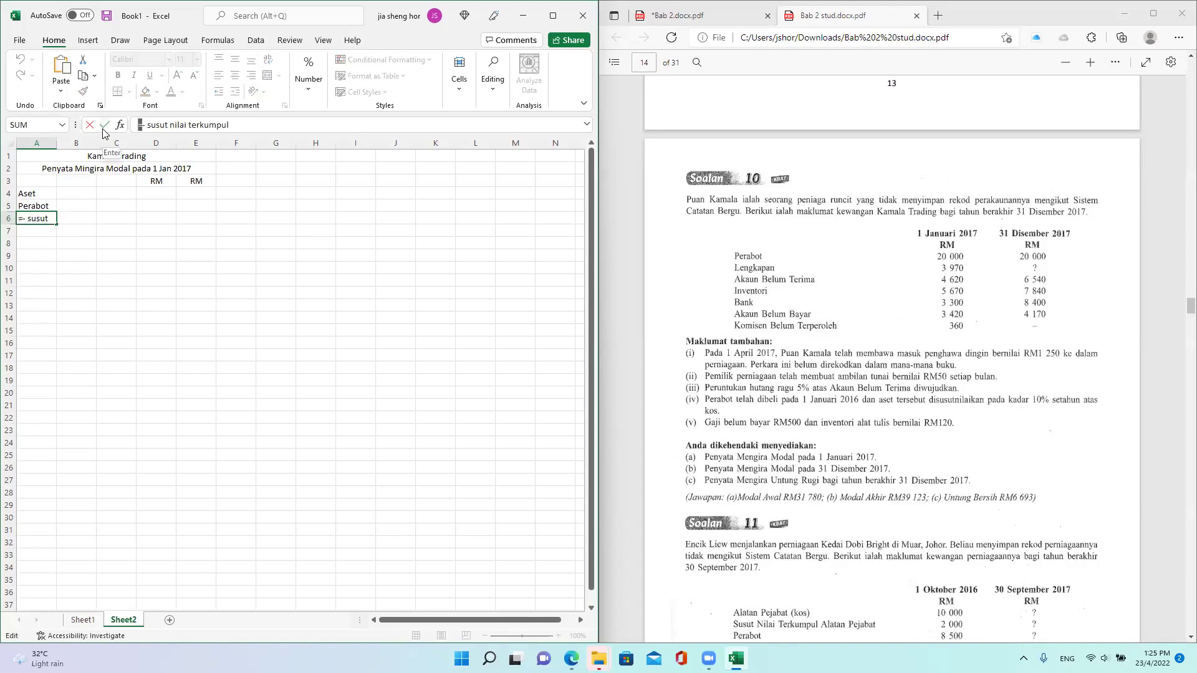
left_click(105, 126)
Enter 20000 for Perabot in D5 and widen column A to fit its longest label
left_click(164, 216)
left_click(161, 205)
type("20000")
left_click(151, 282)
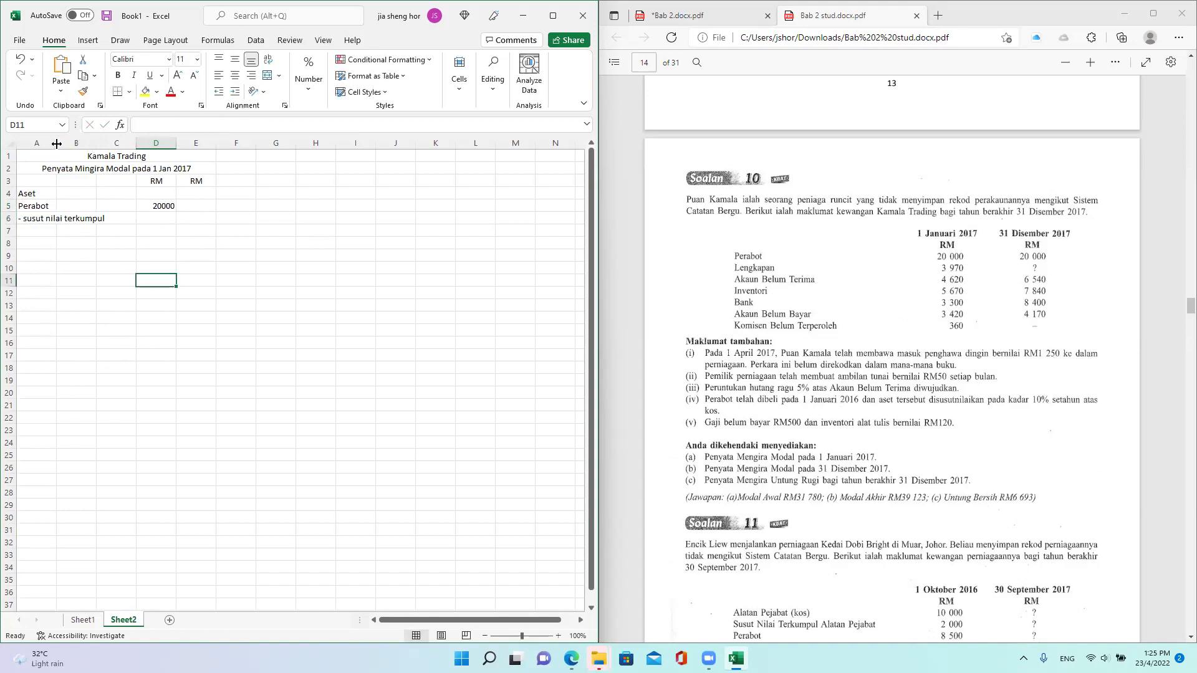
left_click_drag(56, 144, 109, 144)
Enter -2000 in D6 for the accumulated depreciation of Perabot
left_click(215, 217)
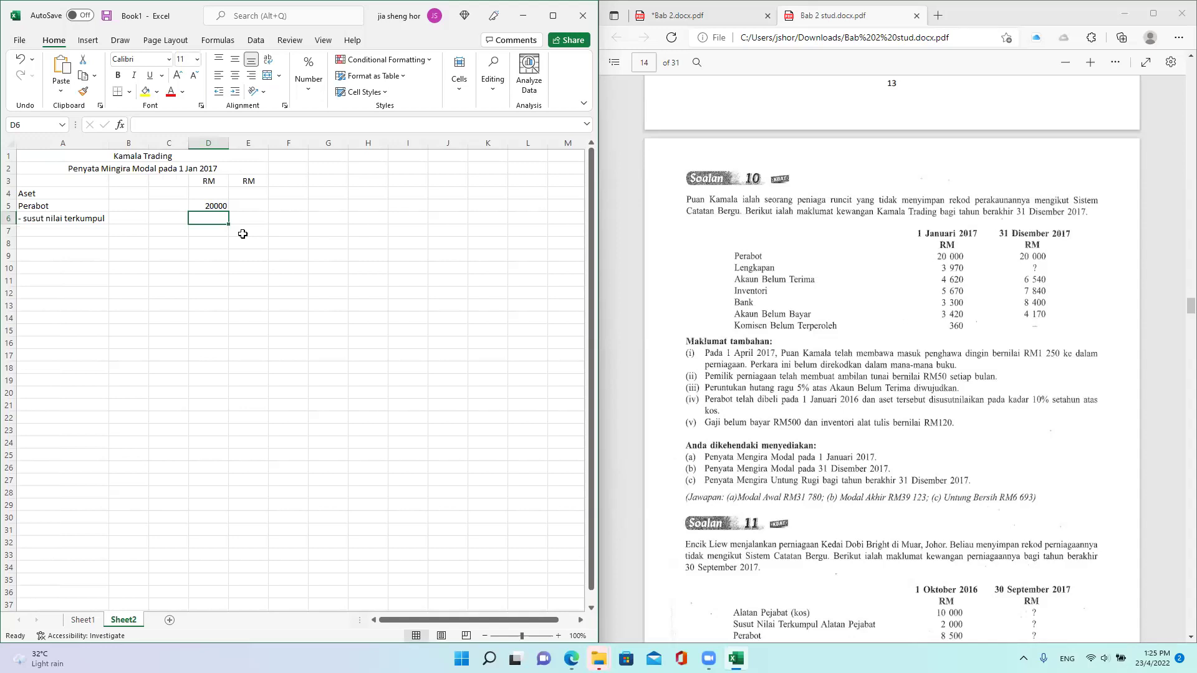
type("(")
type("-2000")
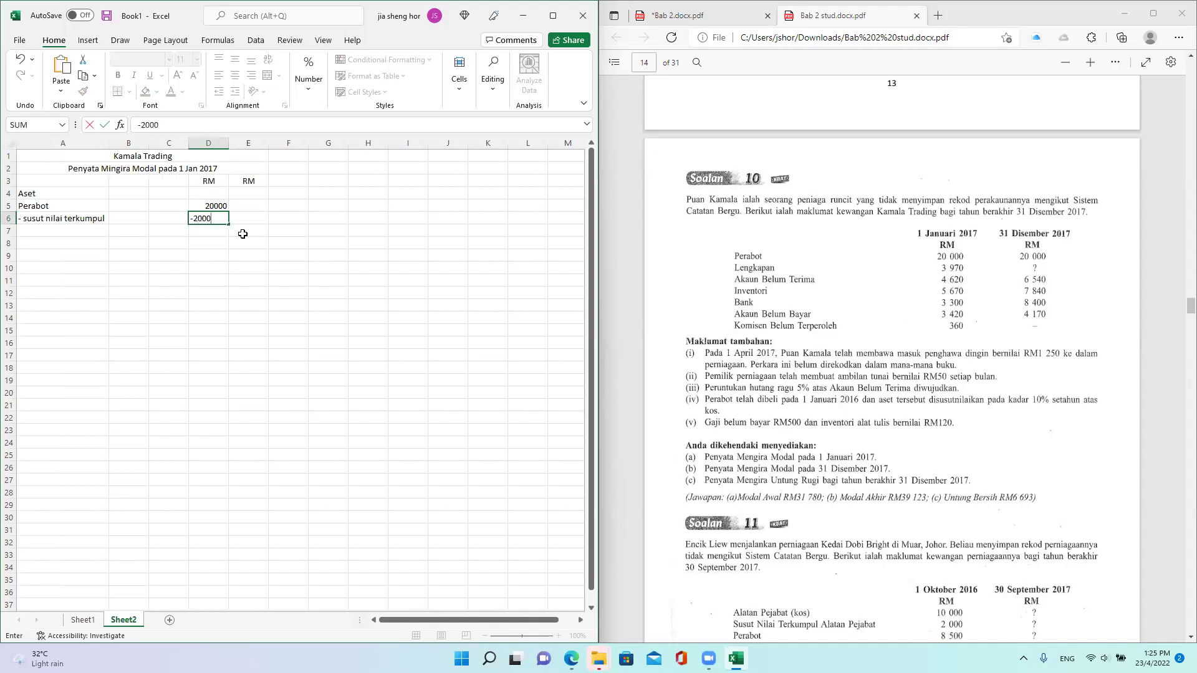
left_click(176, 316)
left_click(76, 235)
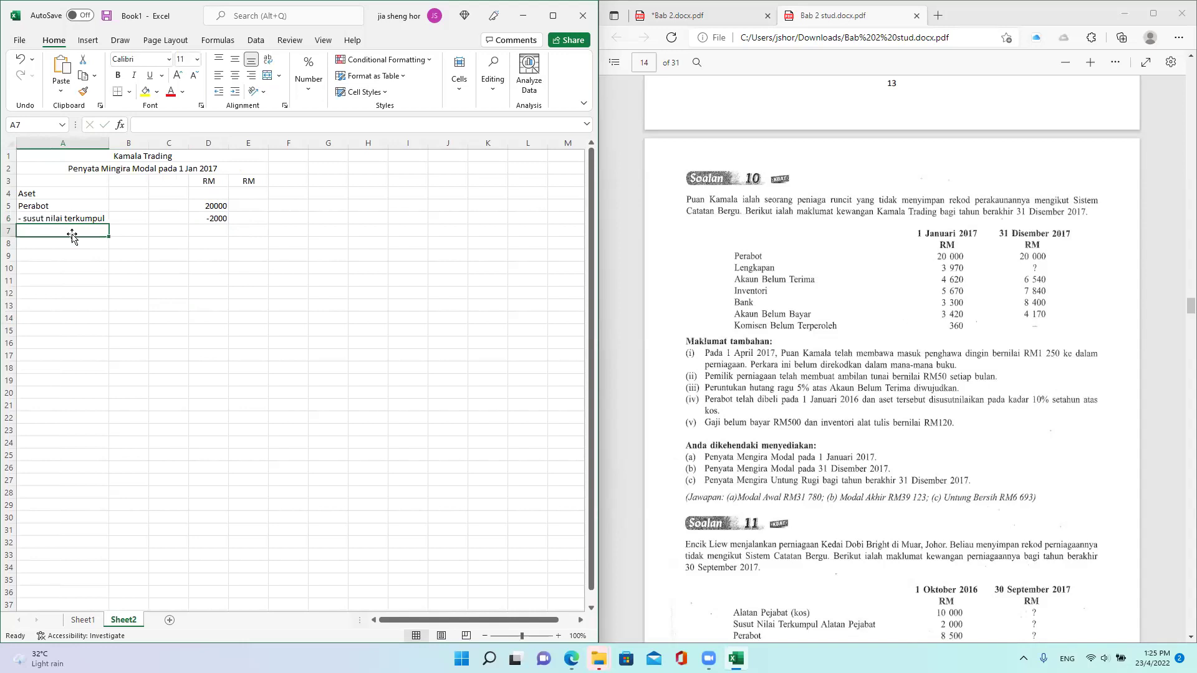
Enter 18000 in D7 as the net value of Perabot and move it to E7
left_click(215, 230)
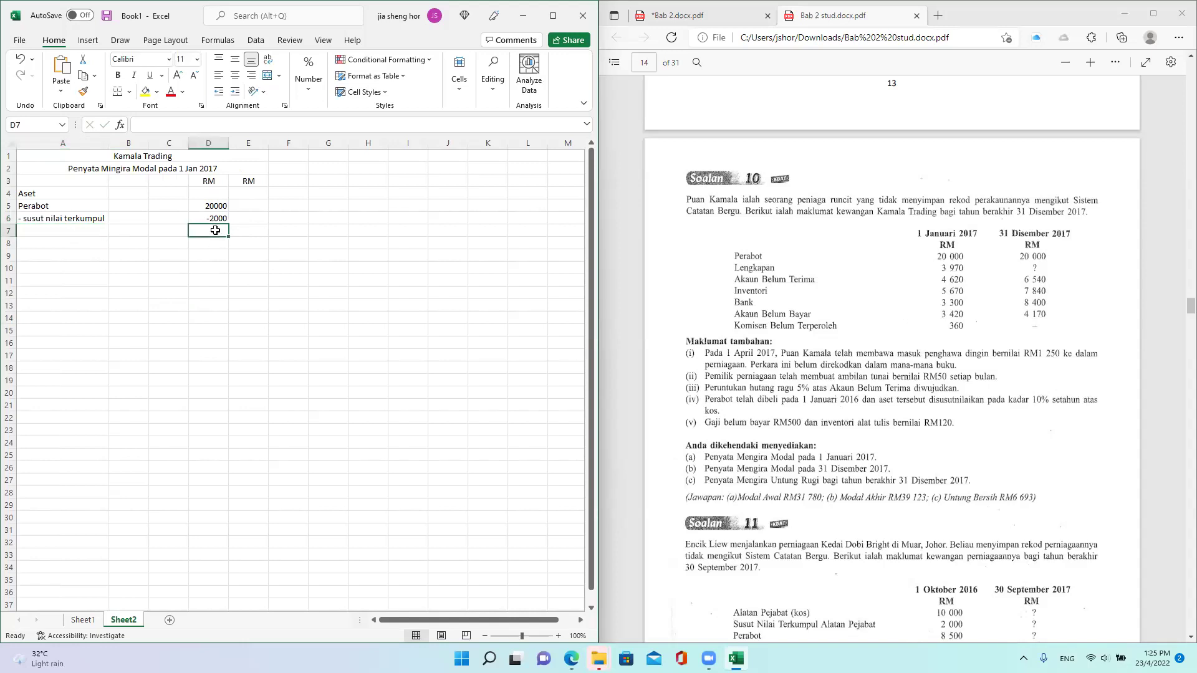
type("18000")
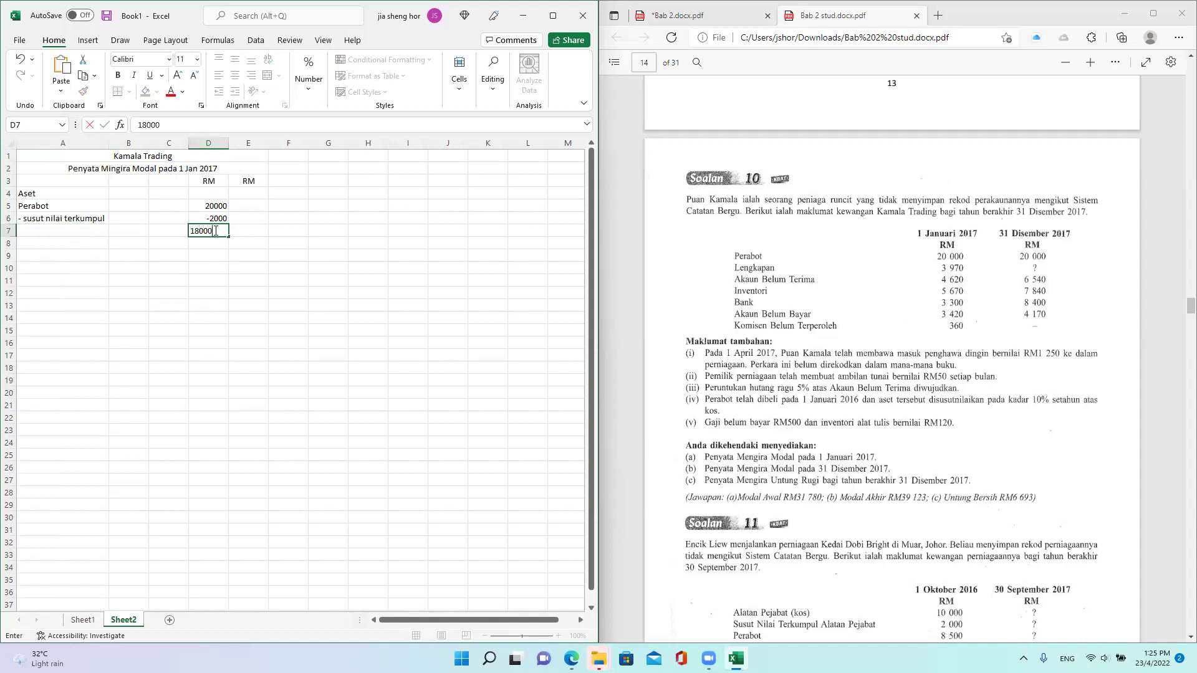
key("Return")
left_click(206, 228)
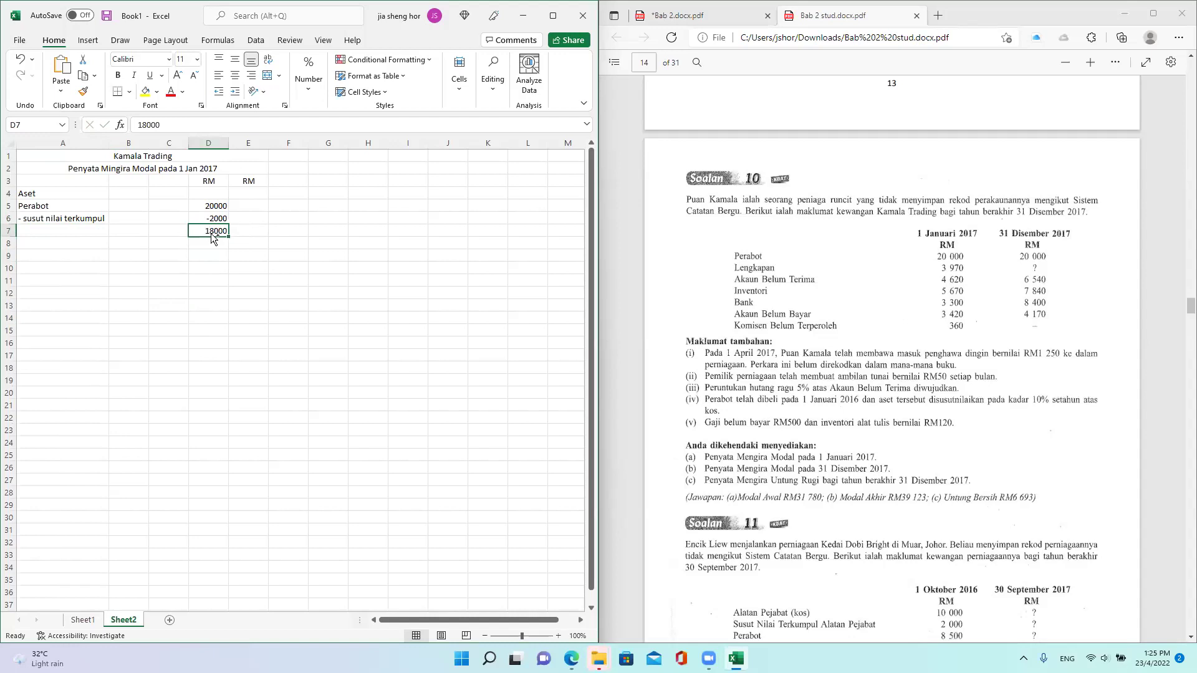
key("ctrl+c")
left_click(242, 239)
key("Return")
Enter the label "Lengkapan" in A8 with the amount 3970 in D8
left_click(60, 247)
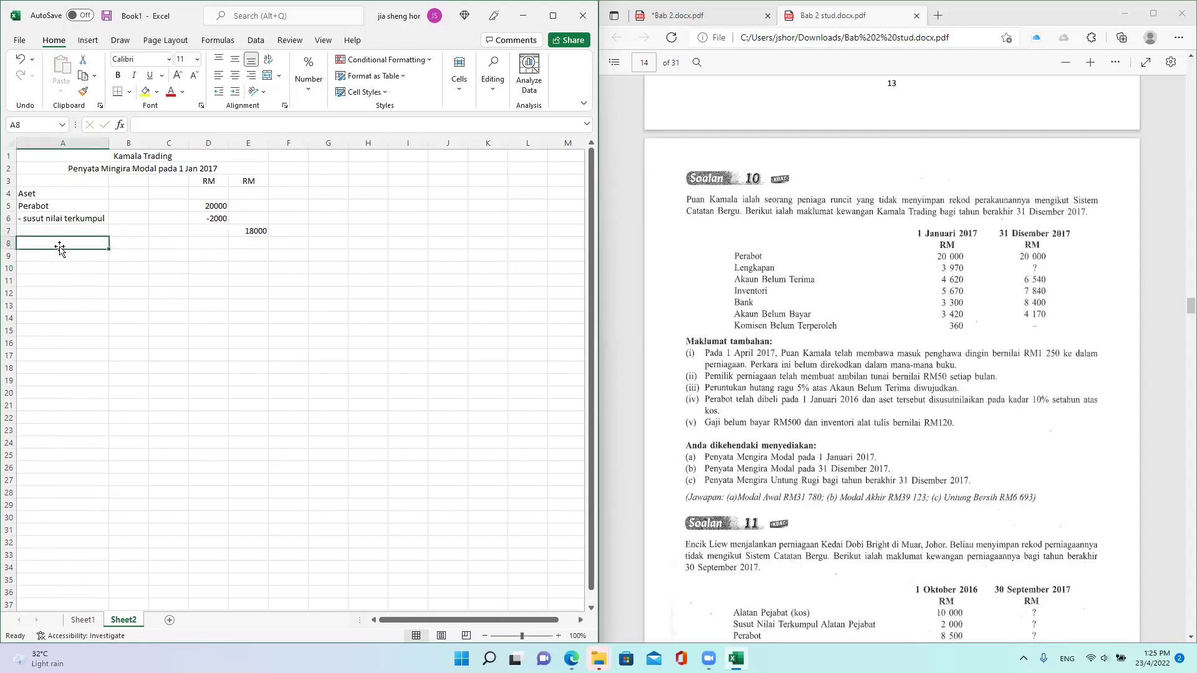
type("L")
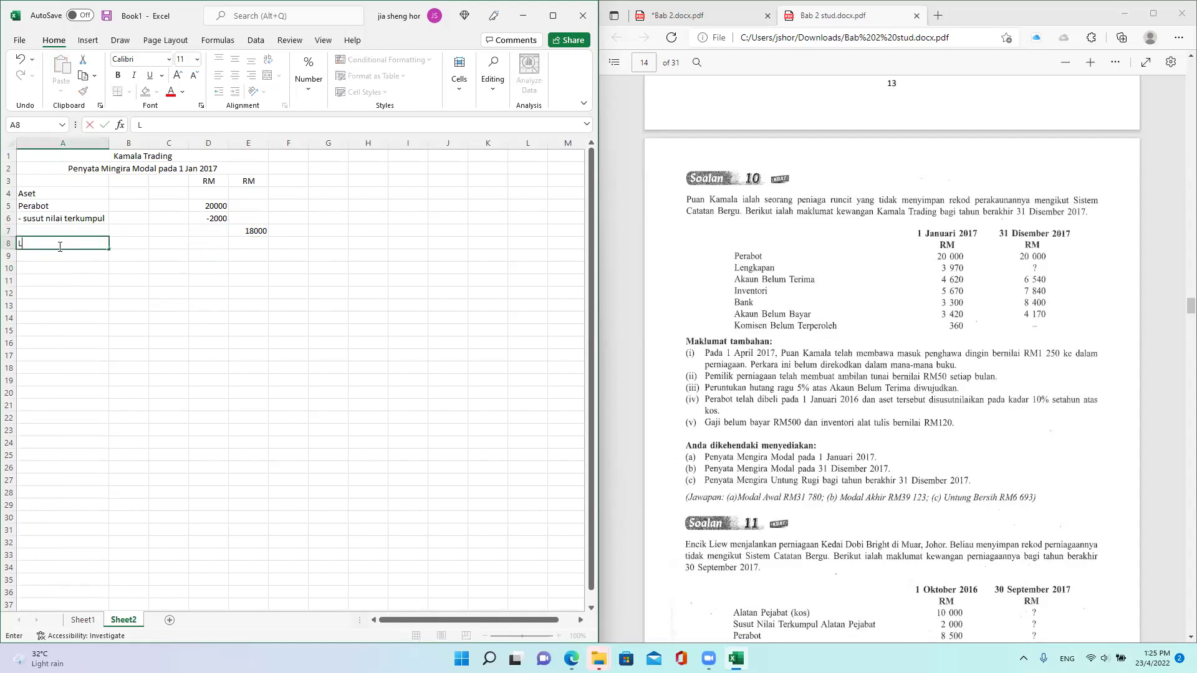
type("engkapan")
key("Tab")
key("Tab")
key("Tab")
key("Tab")
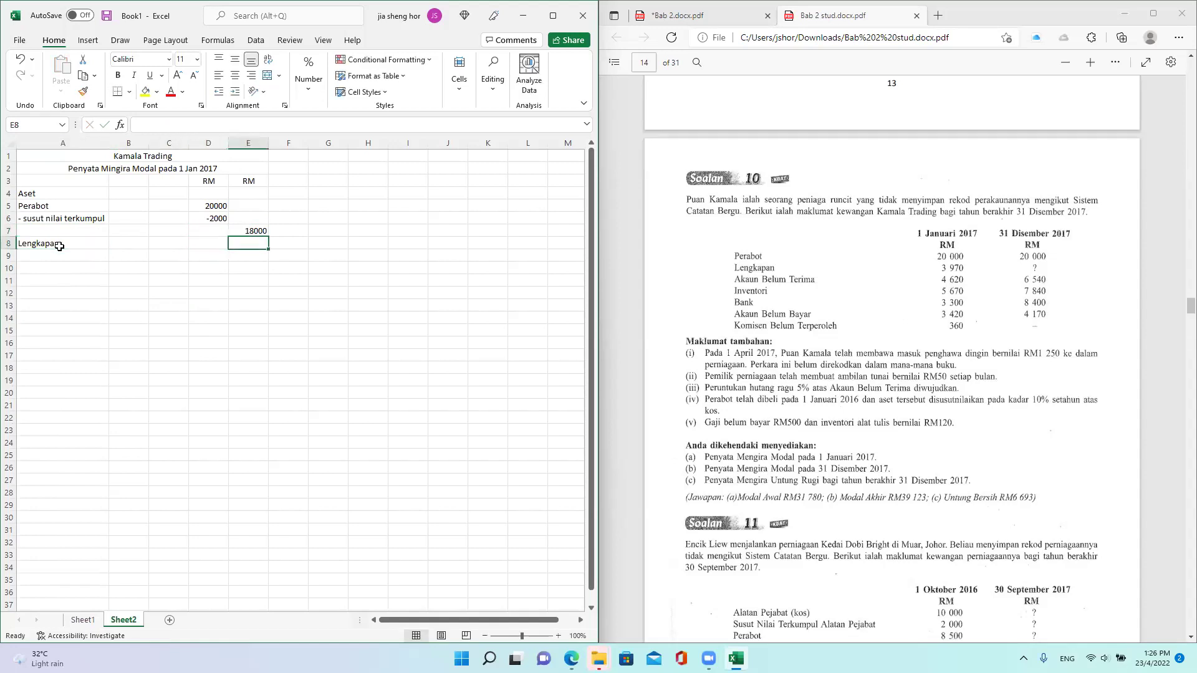
key("Left")
type("3970")
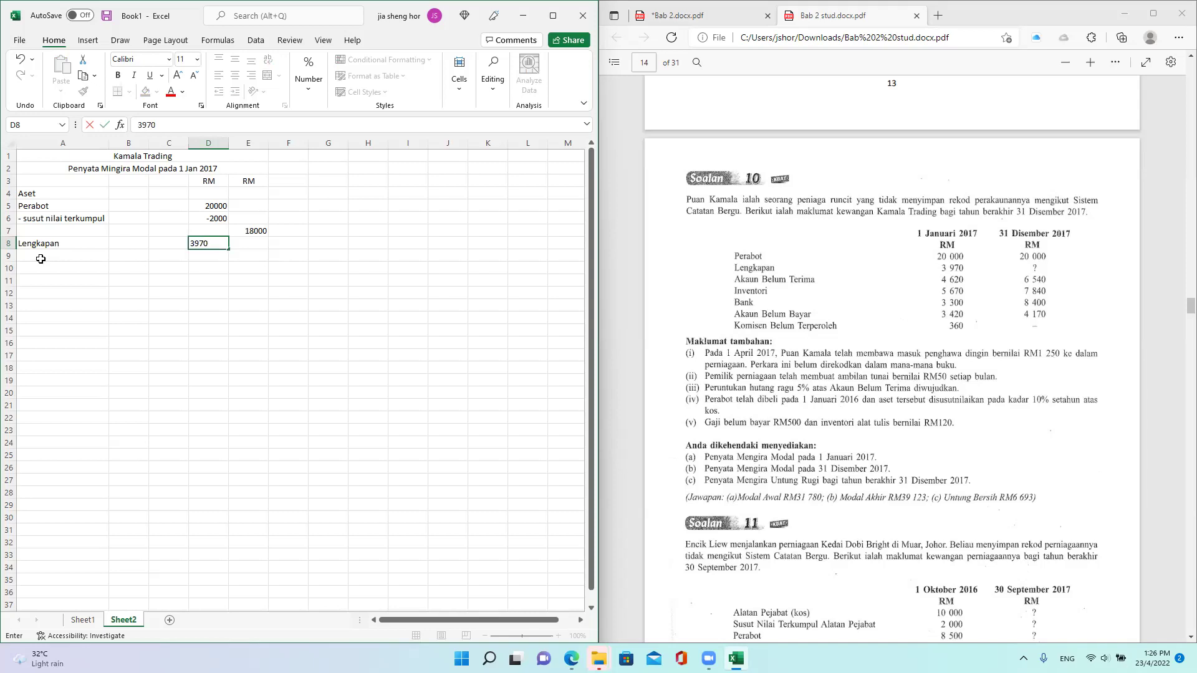
Enter the label "Akaun Belum Terima" in A9
left_click(41, 261)
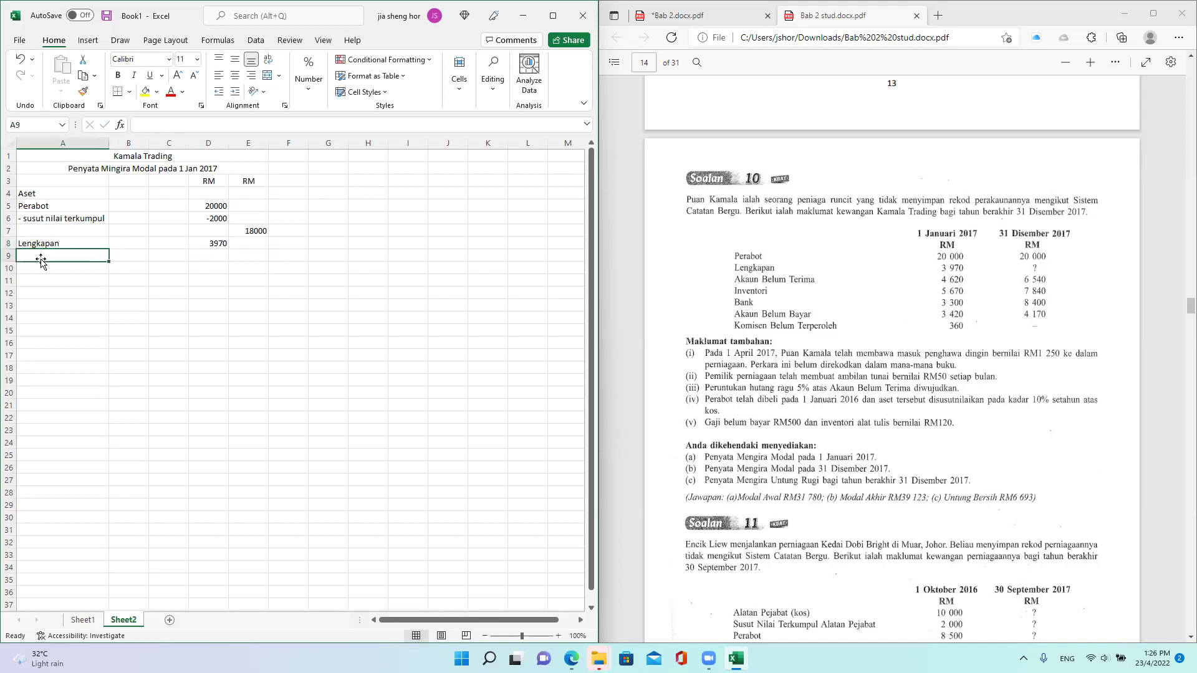
type("Akau")
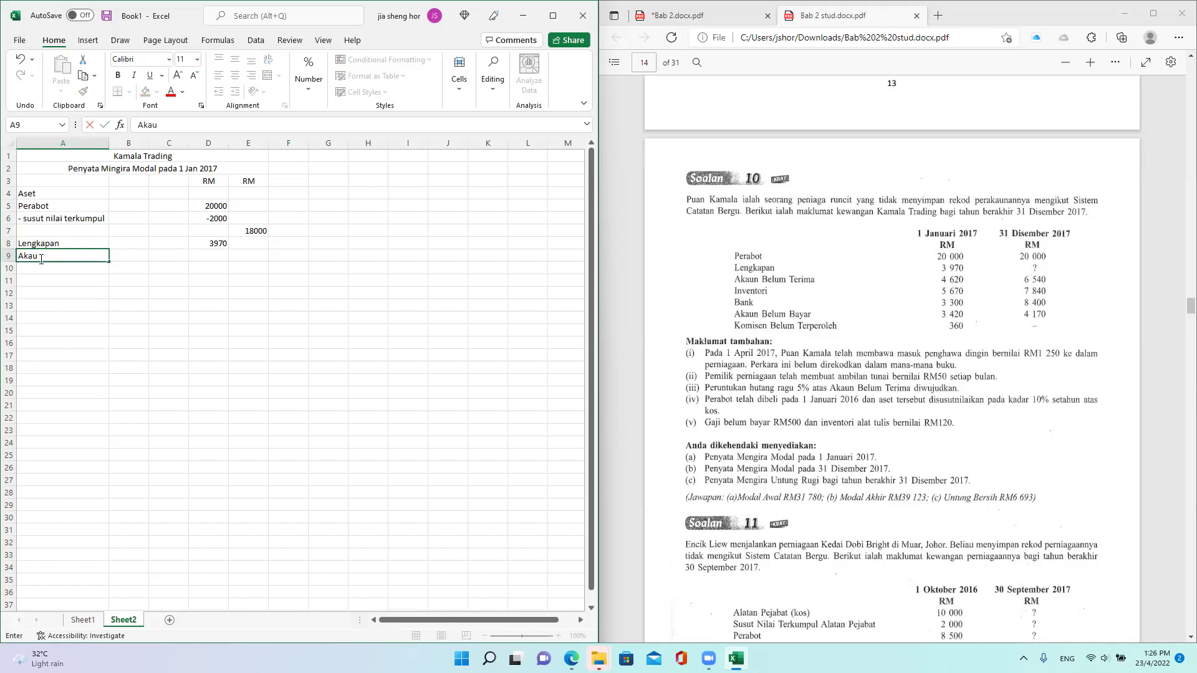
type("n Belum Terima")
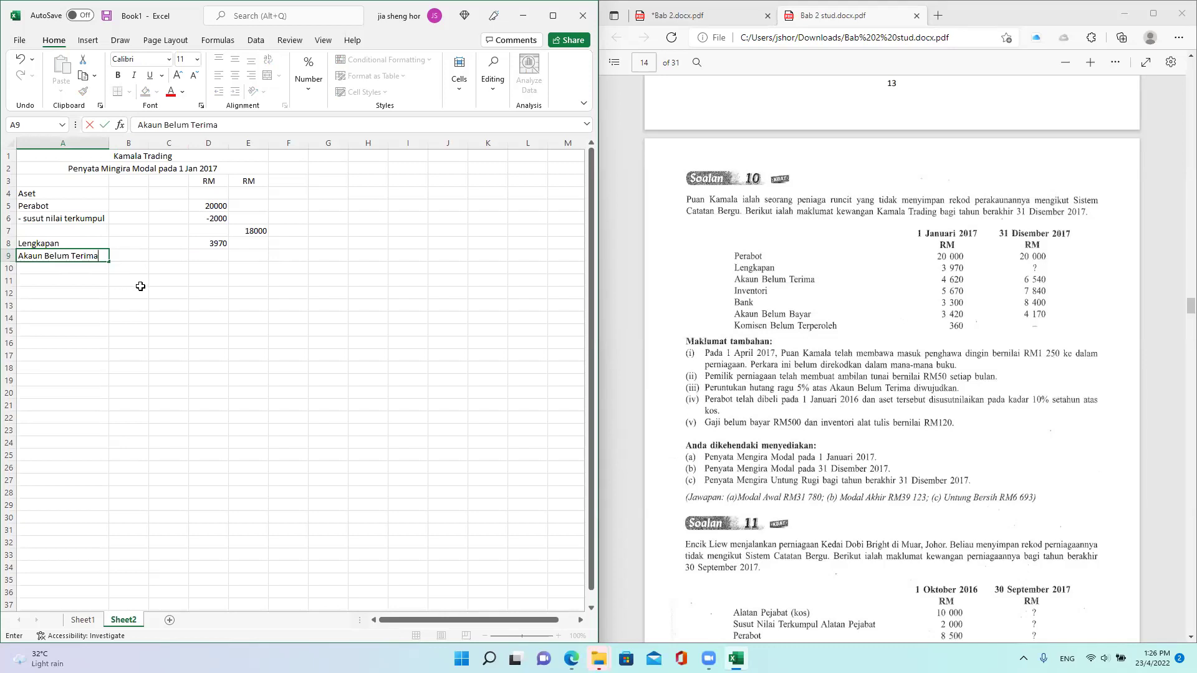
Move the Lengkapan amount from D8 to E8 and enter 4620 for Akaun Belum Terima in E9
left_click(216, 245)
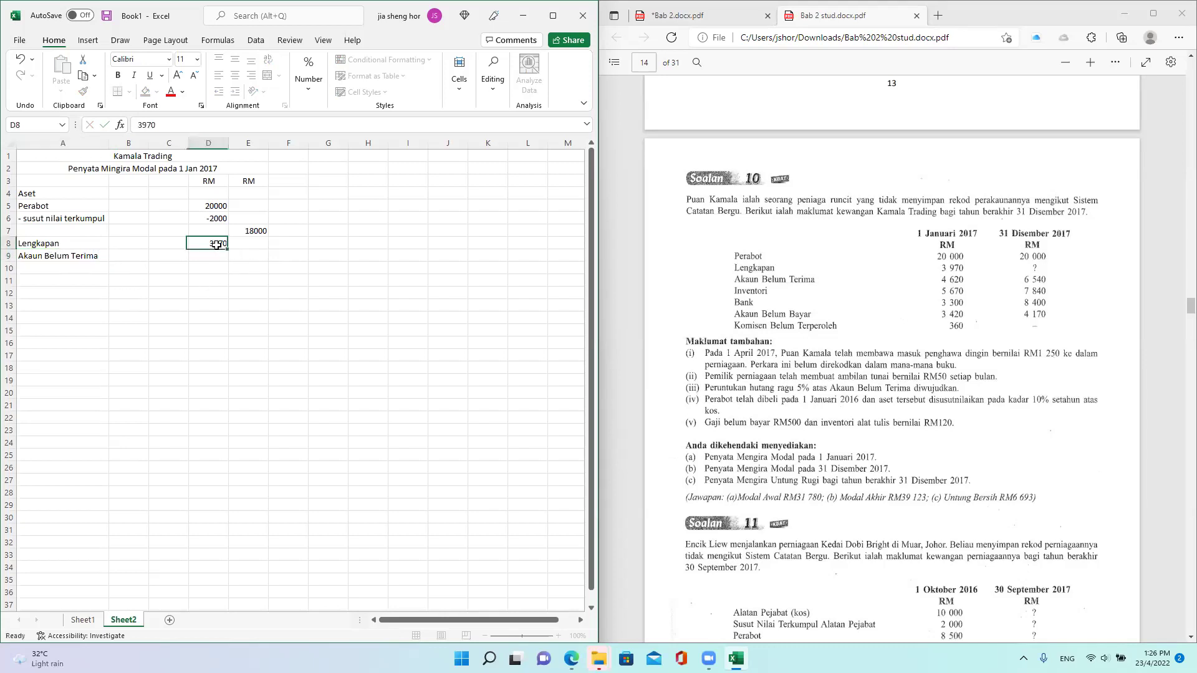
left_click_drag(216, 245, 248, 252)
left_click(245, 254)
type("4")
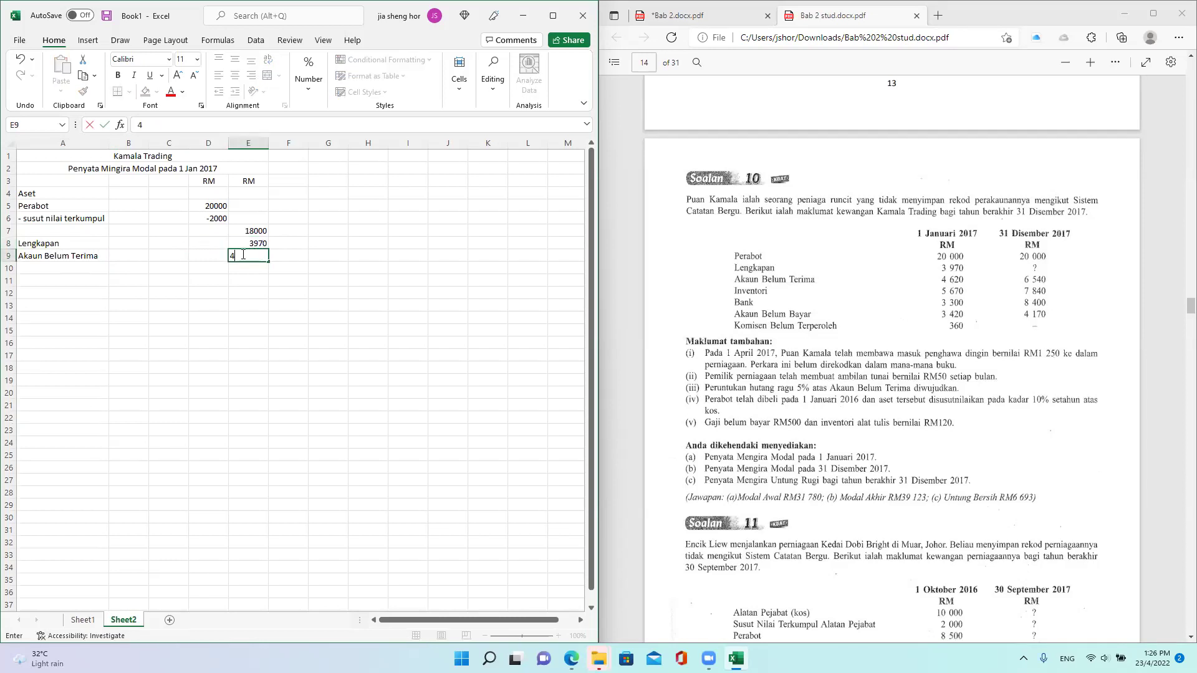
type("620")
Enter the label "Inventori" in A10 with the amount 5670 in E10
left_click(88, 269)
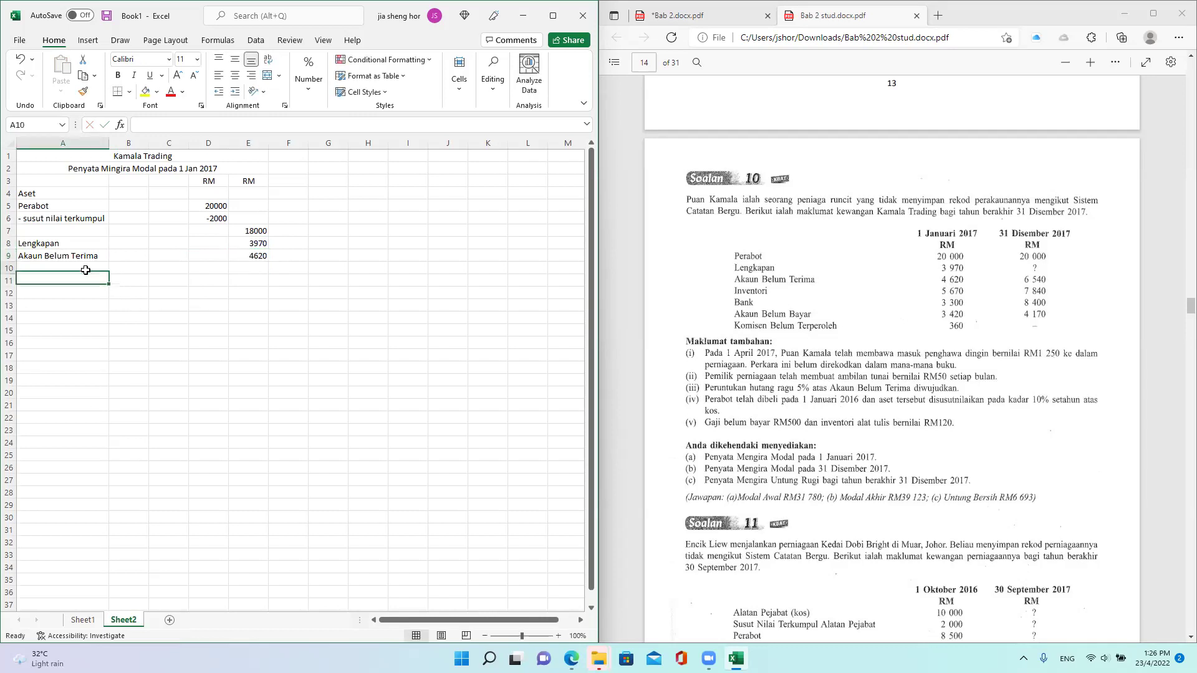
type("Inventori")
key("Tab")
key("Tab")
key("Tab")
key("Tab")
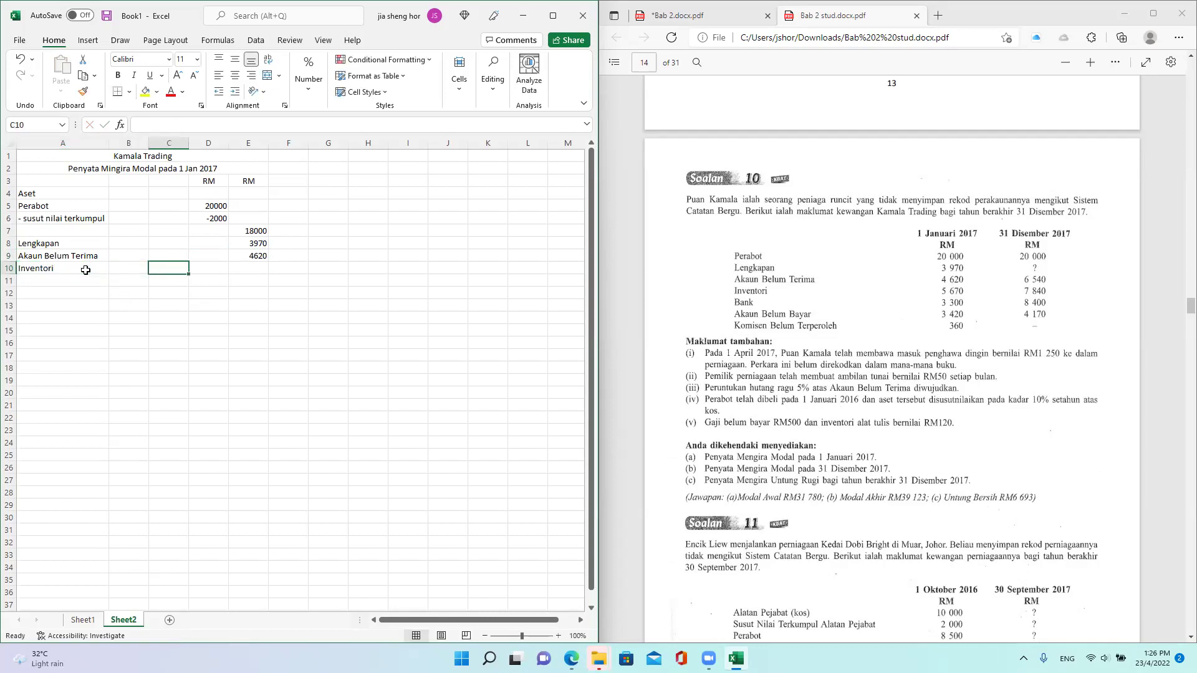
type("5670")
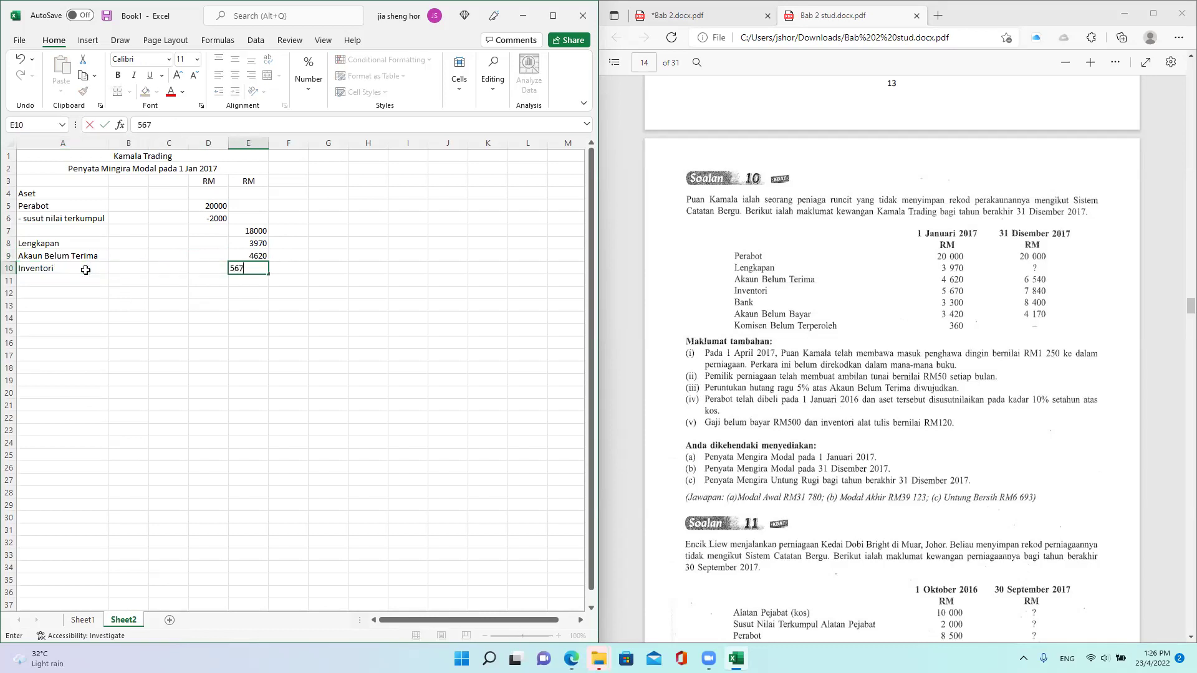
Enter the label "Bank" in A11 with the amount 3300 in E11
left_click(42, 280)
type("Bank")
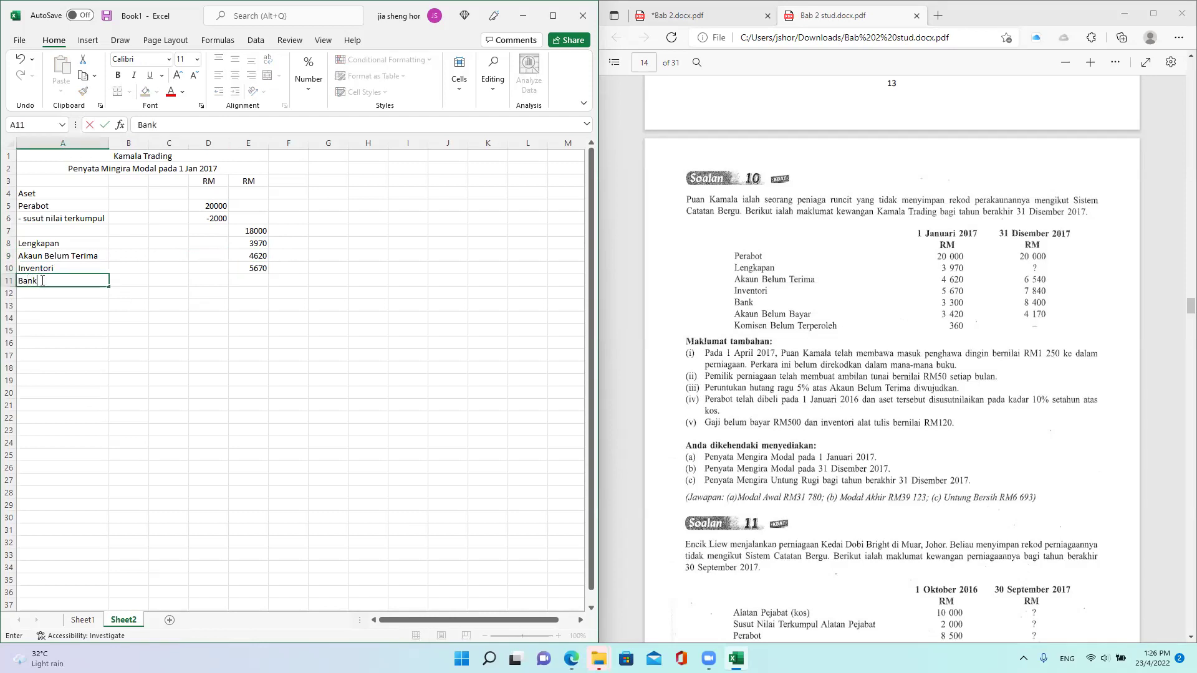
left_click(258, 280)
type("3300")
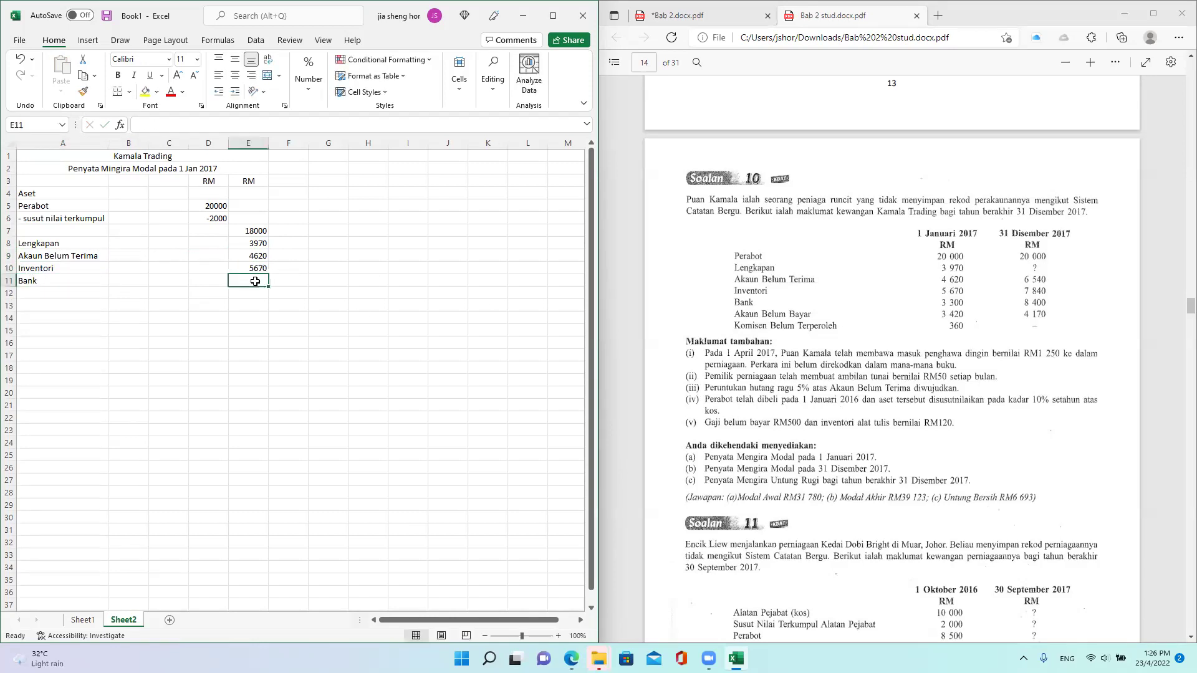
key("Return")
Total the asset amounts of column E in E12 with AutoSum
left_click(25, 291)
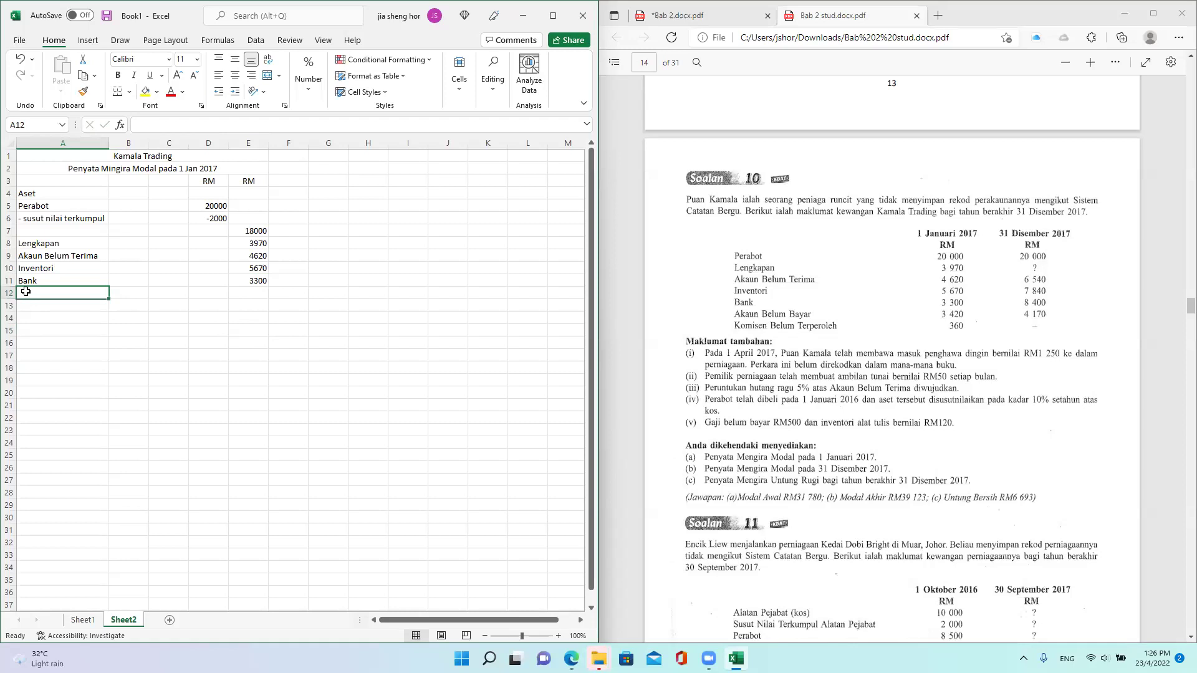
left_click(241, 294)
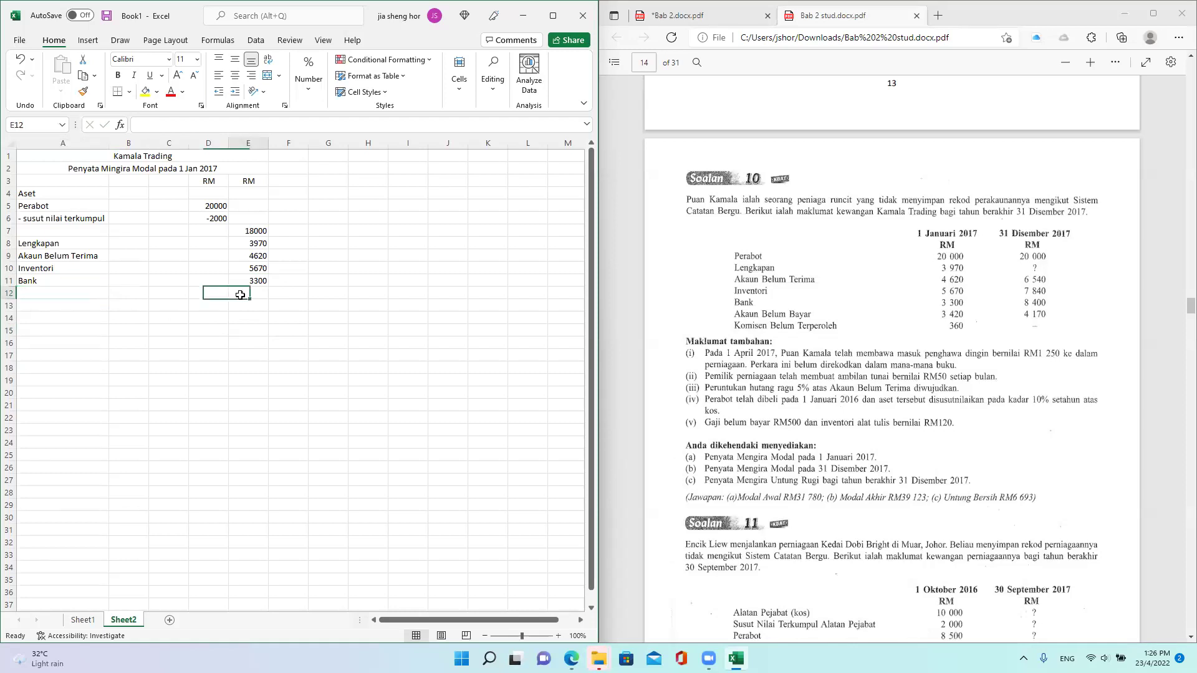
left_click(492, 79)
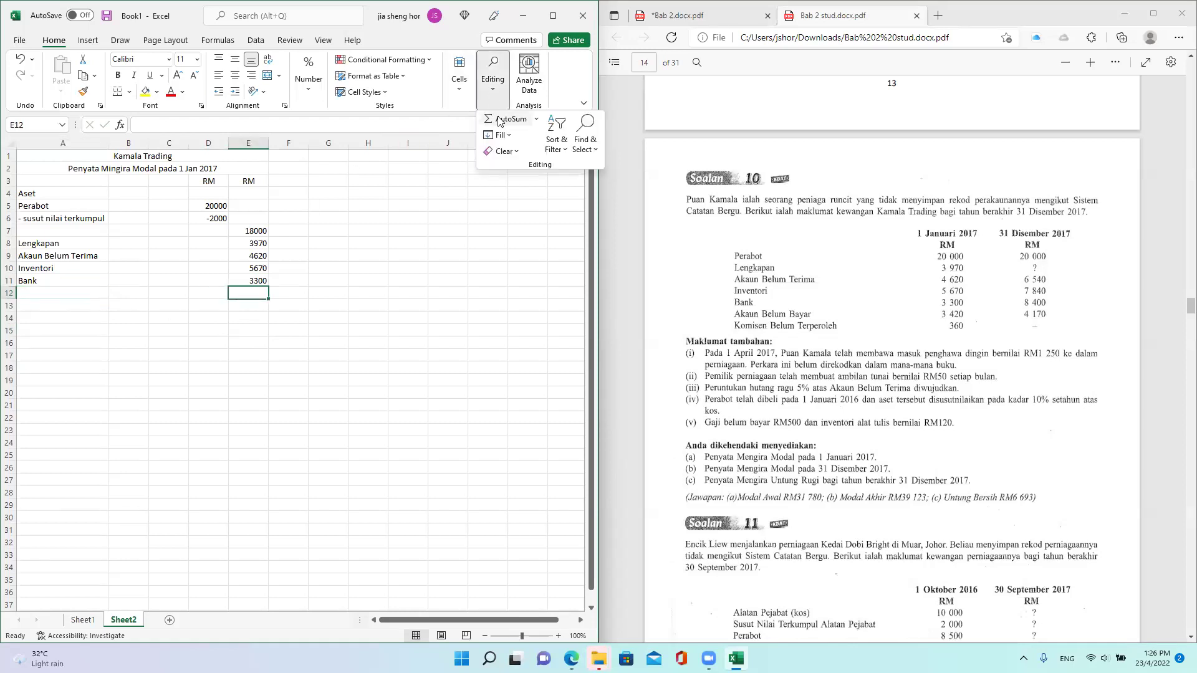
left_click(505, 119)
key("Return")
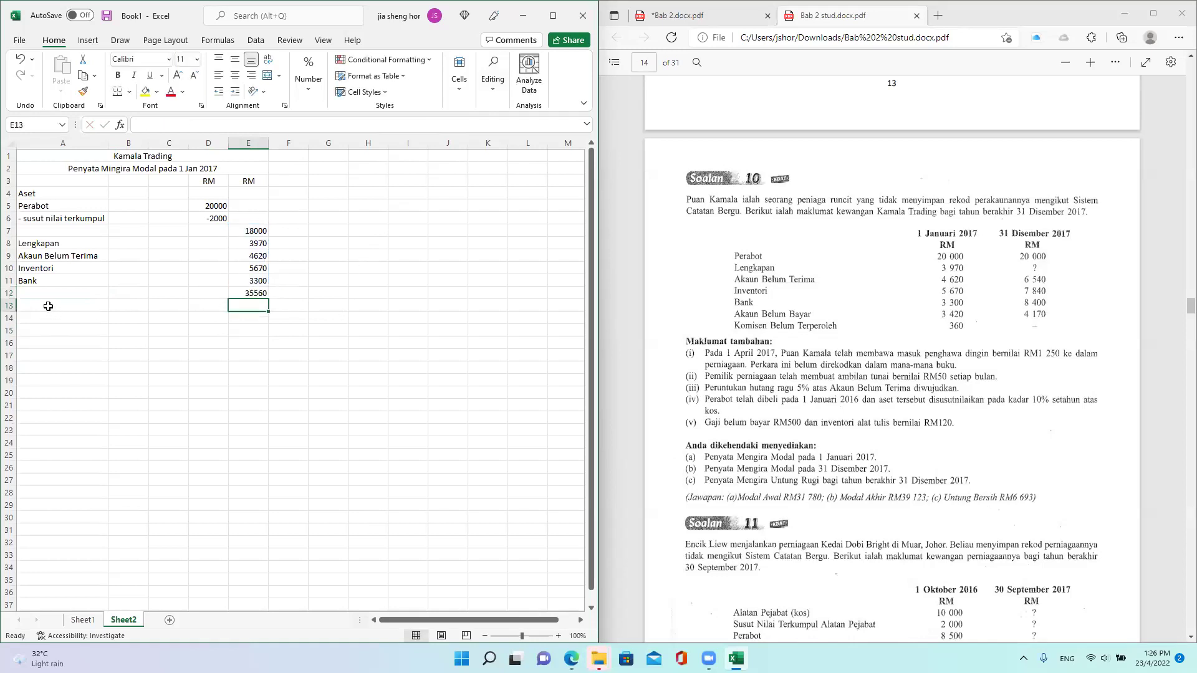
Enter the section heading "Liabiliti" in A14, leaving row 13 blank
left_click(39, 310)
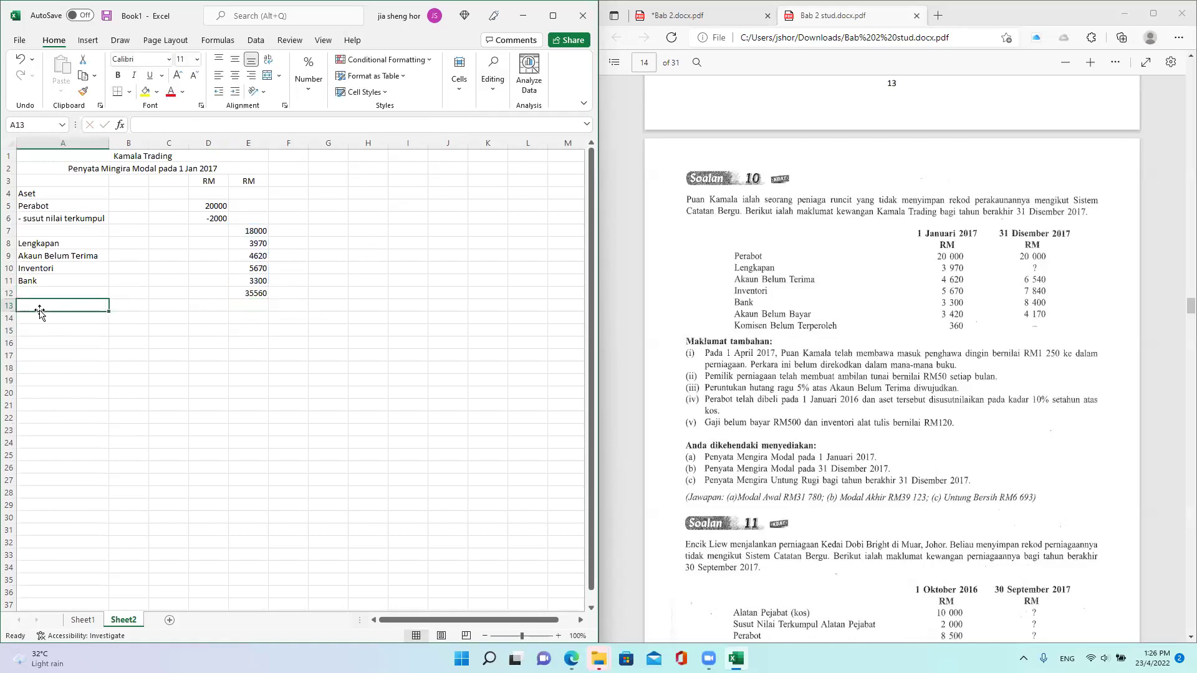
key("Down")
type("Liabi")
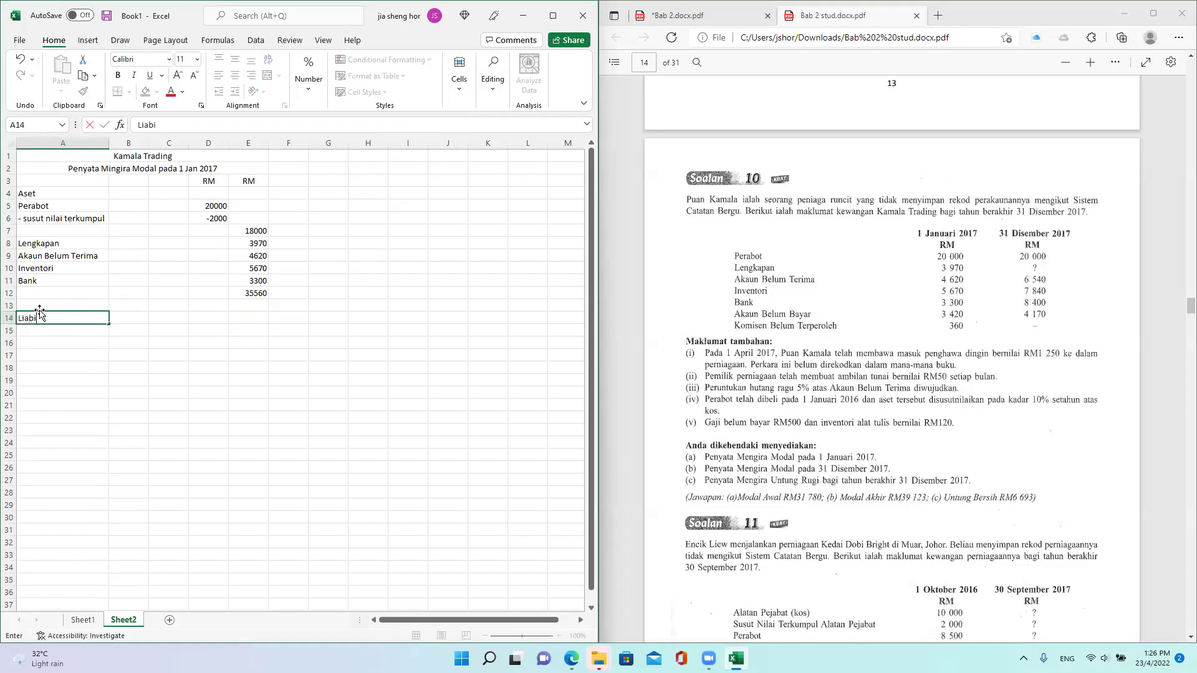
type("liti")
key("Return")
Enter the label "Akaun Belum Bayar" in A15 with the amount 3420 in E15
type("Akaun ")
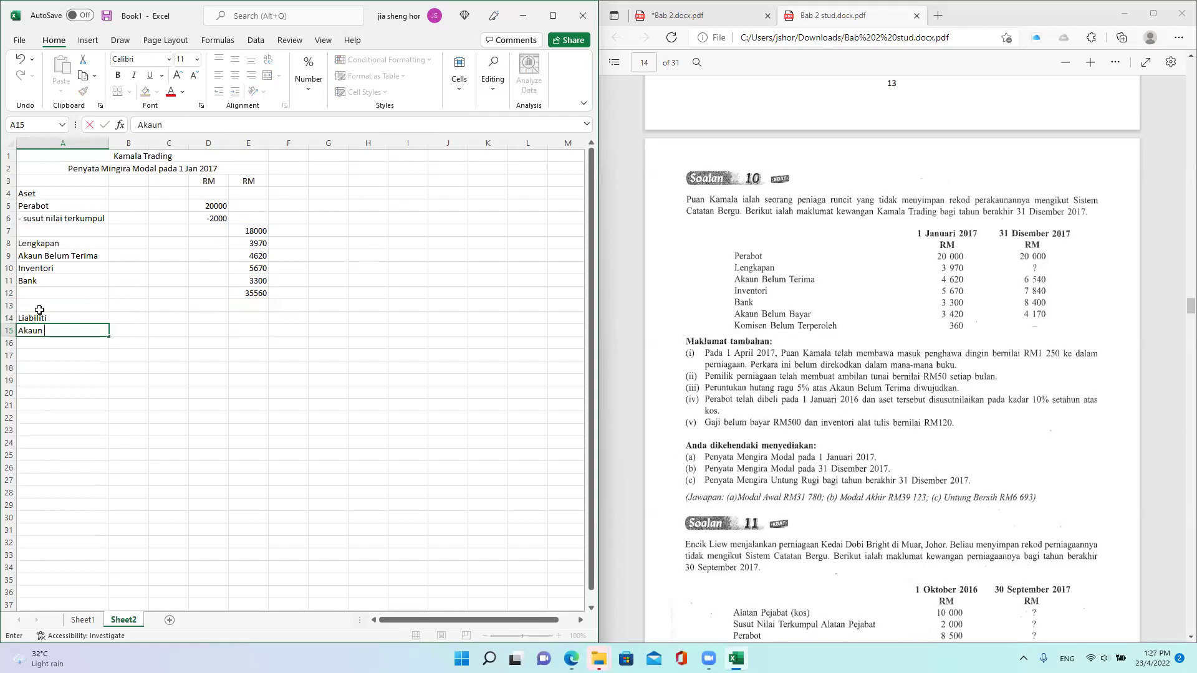
type("Belum Bayar")
left_click(240, 331)
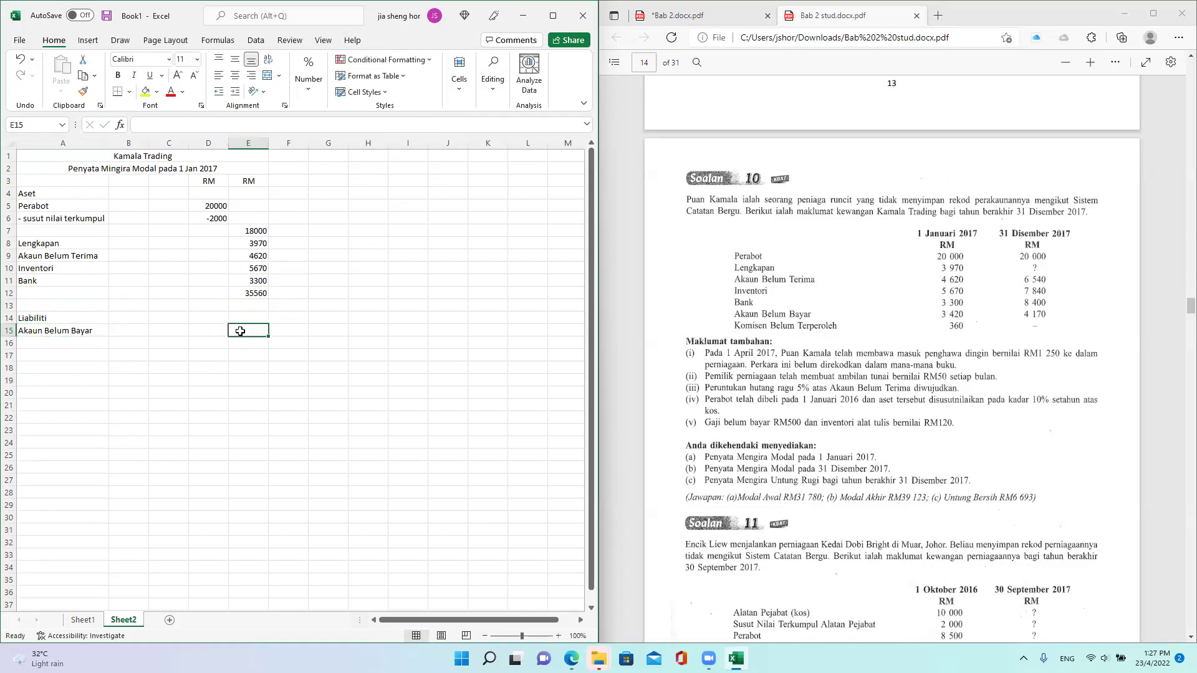
type("3420")
key("Return")
Enter the label "Komisen Belum Terperoleh" in A16 with the amount 360 in E16
left_click(59, 339)
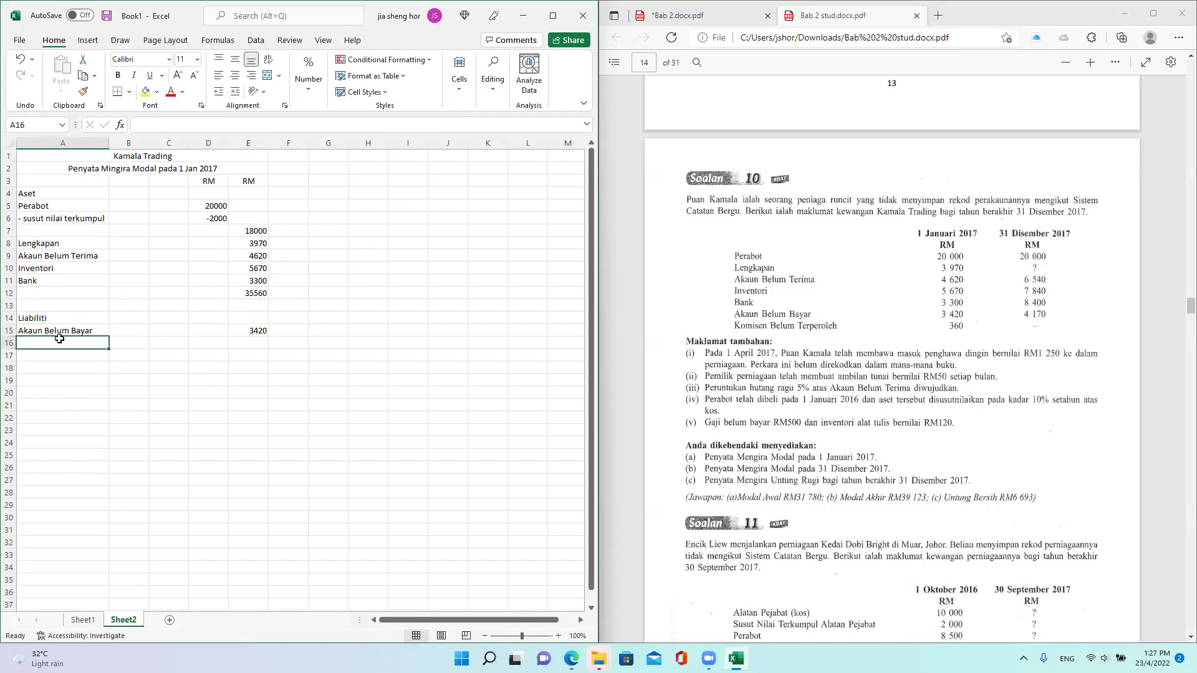
type("K")
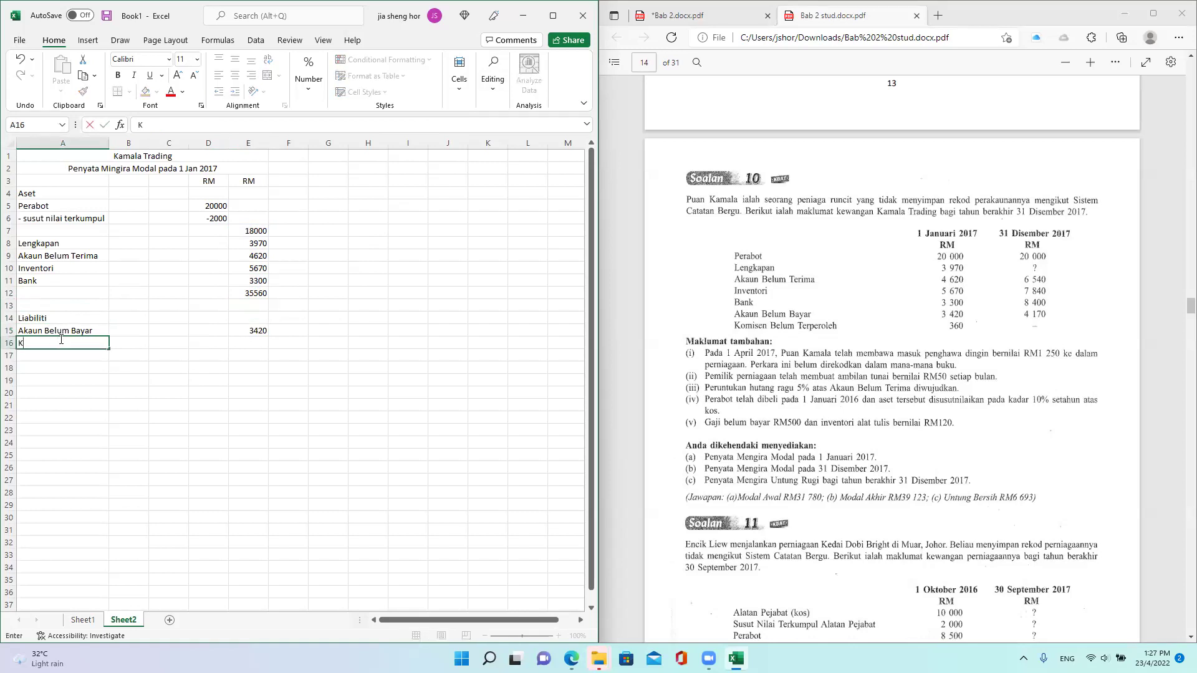
type("omisen Belum Terperoleh")
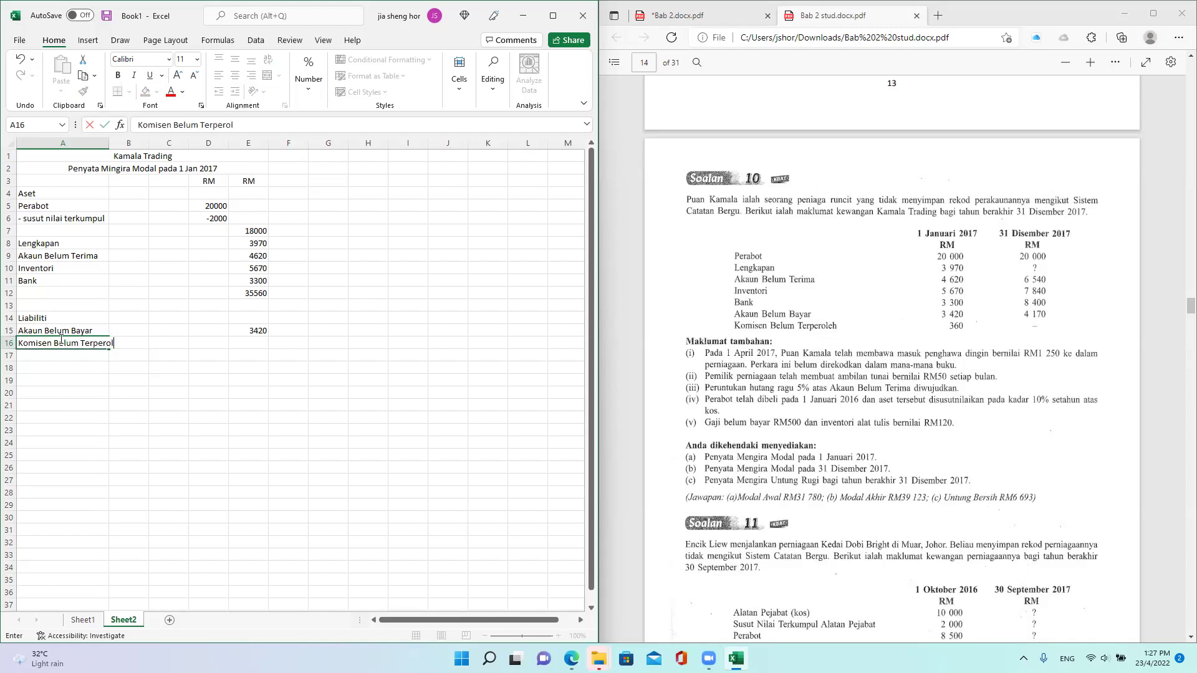
left_click(128, 381)
left_click(255, 340)
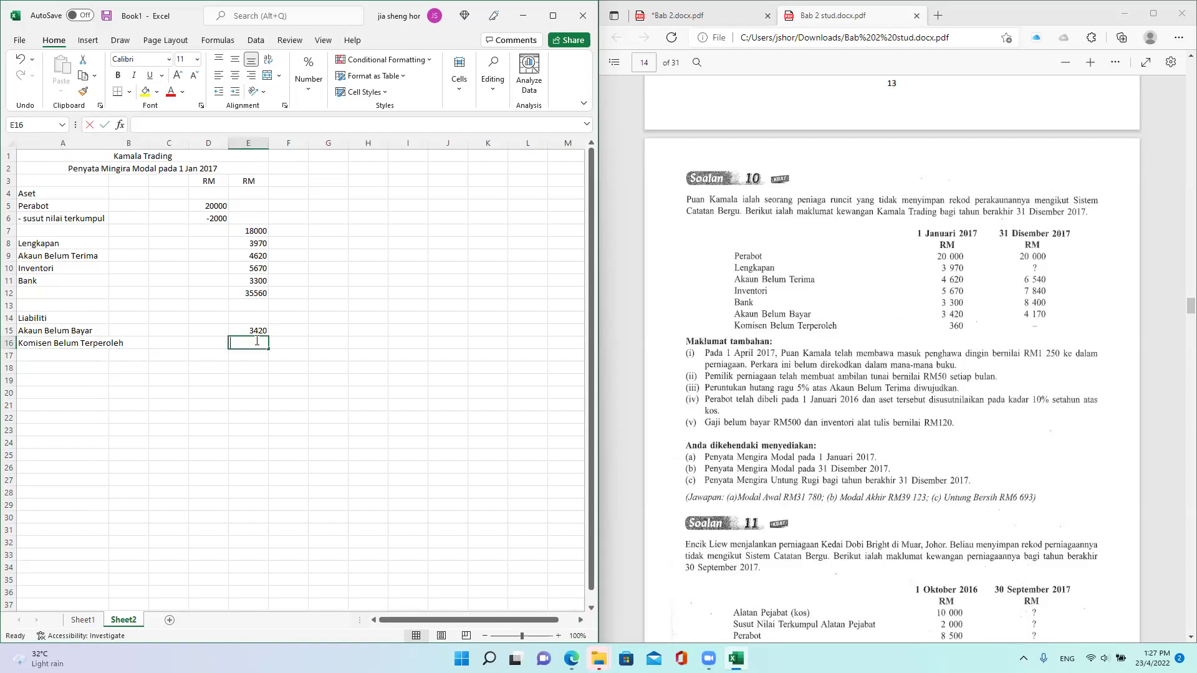
type("360")
key("Return")
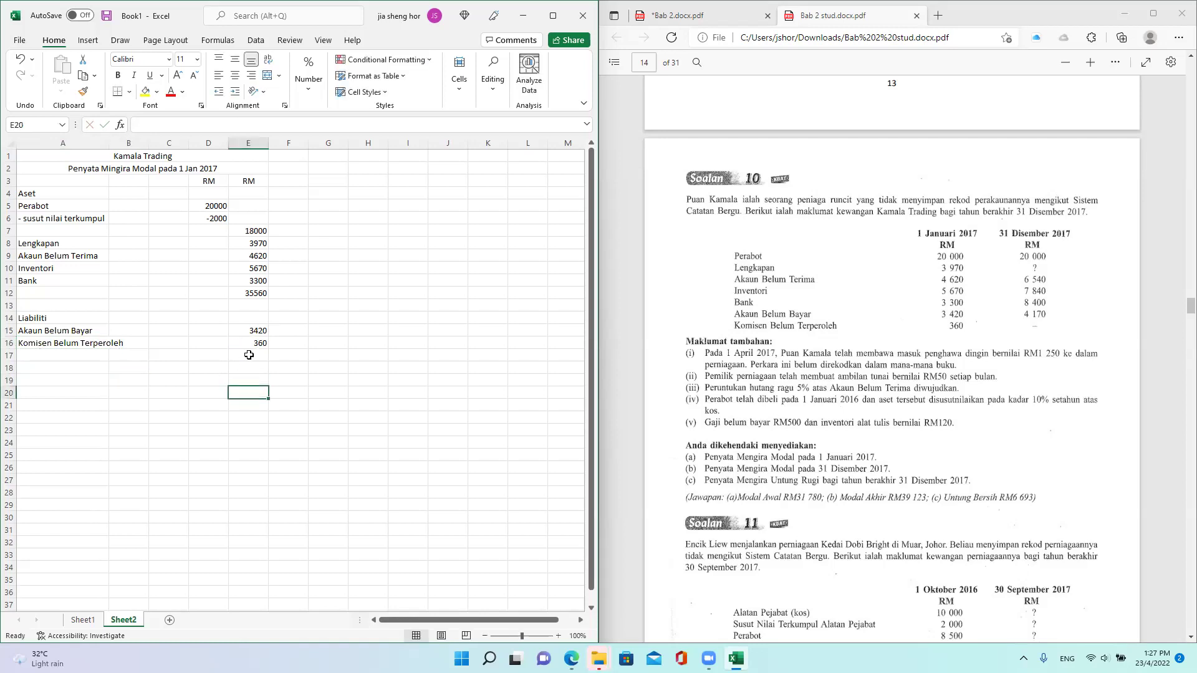
Total the two liability amounts in E17 with AutoSum
left_click(503, 93)
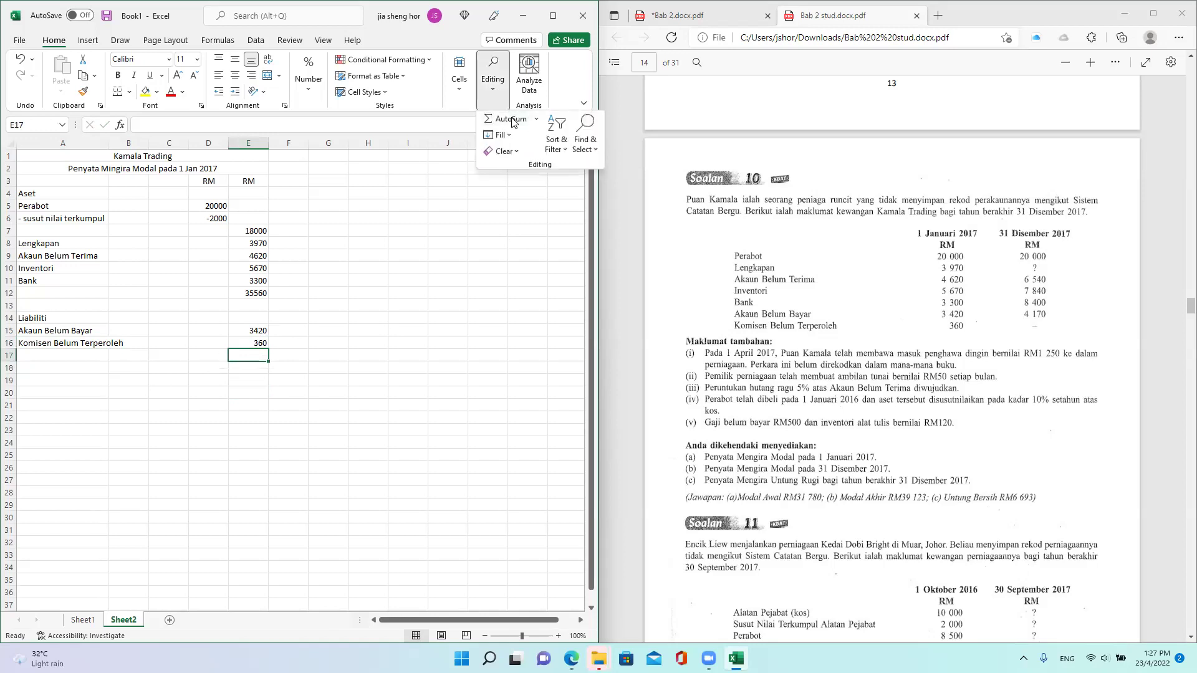
left_click(502, 118)
key("Return")
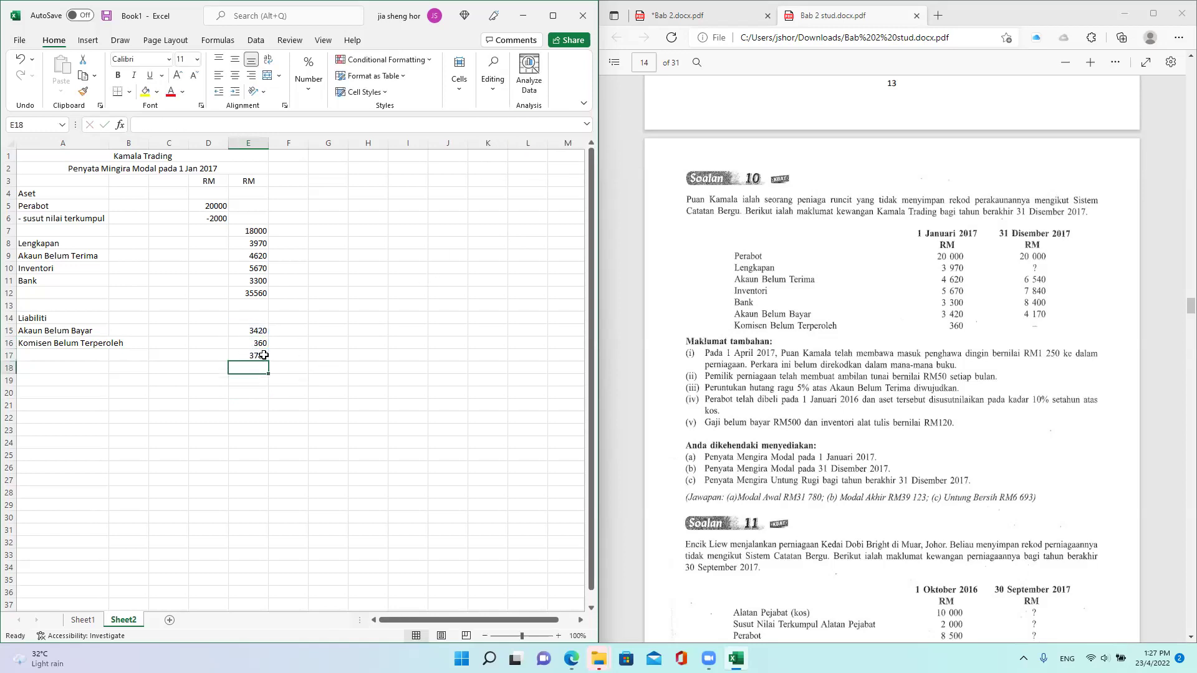
Enter the label "Modal Awal" in A19, leaving row 18 blank beneath the liabilities total
key("Up")
left_click(42, 357)
left_click(52, 373)
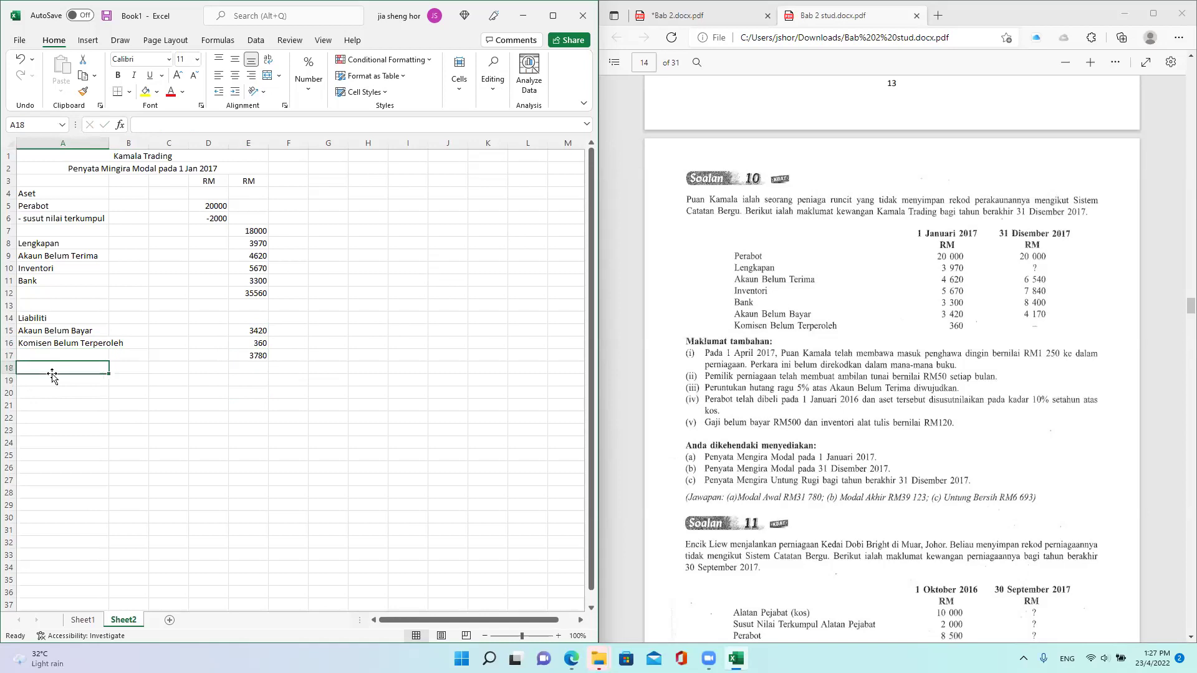
key("Down")
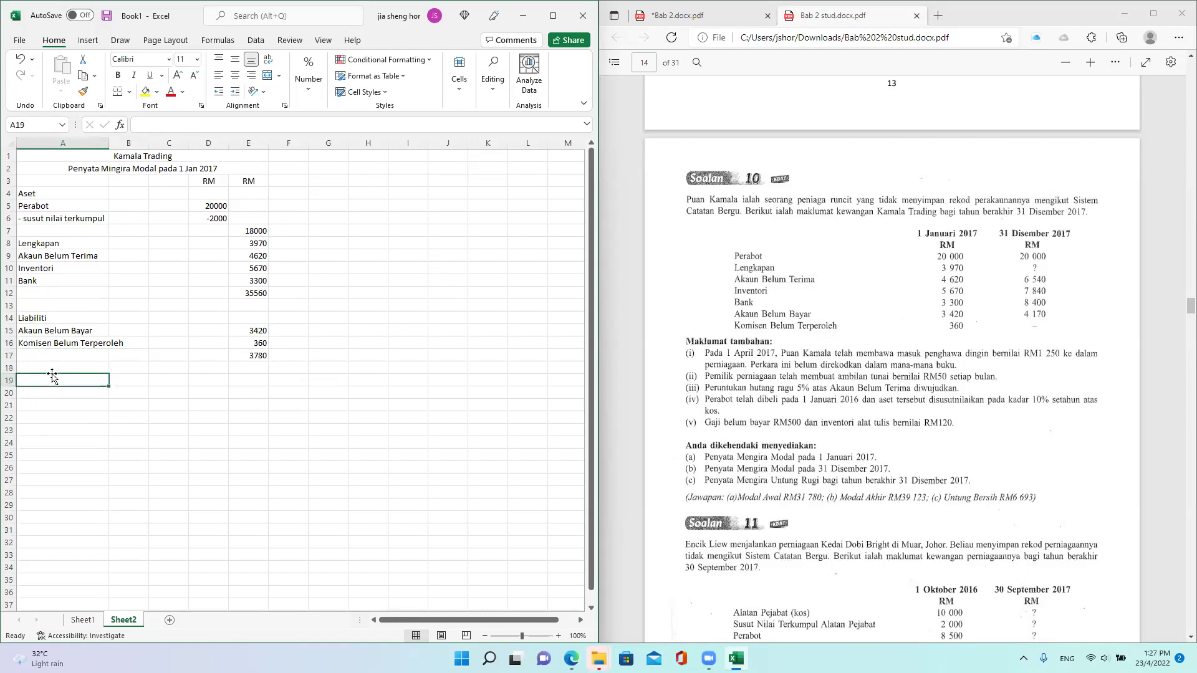
type("OMo")
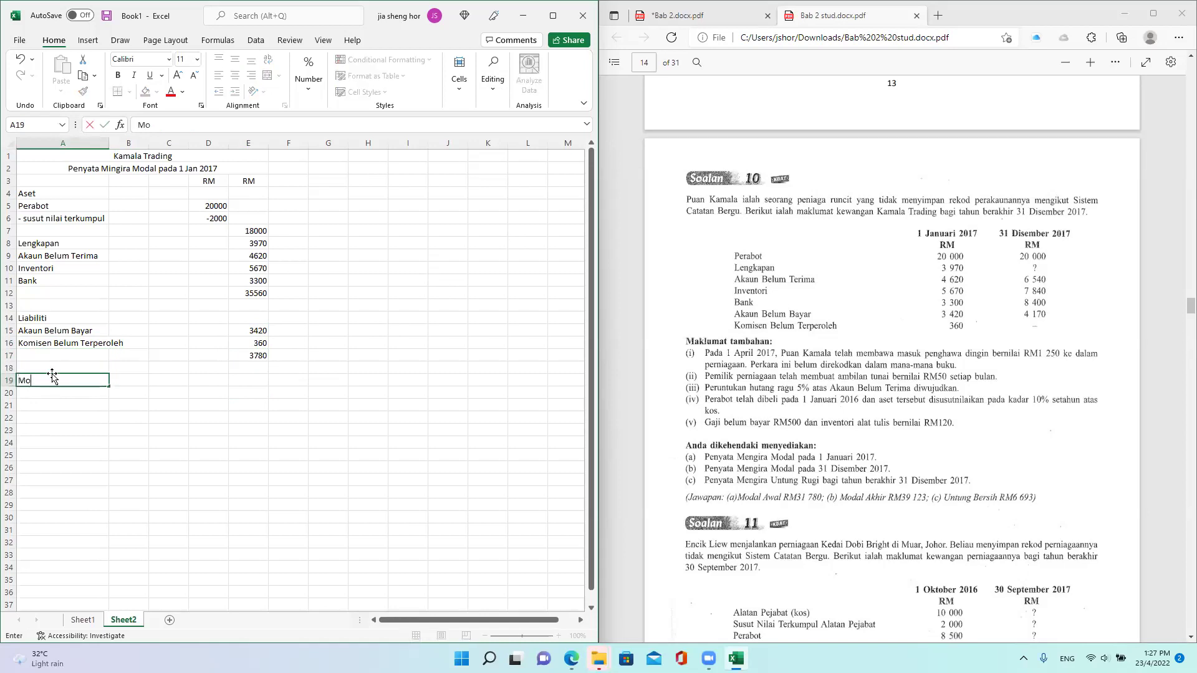
type("dal Awal")
Calculate the opening capital in E19 by subtracting total liabilities in E17 from total assets in E12
left_click(233, 382)
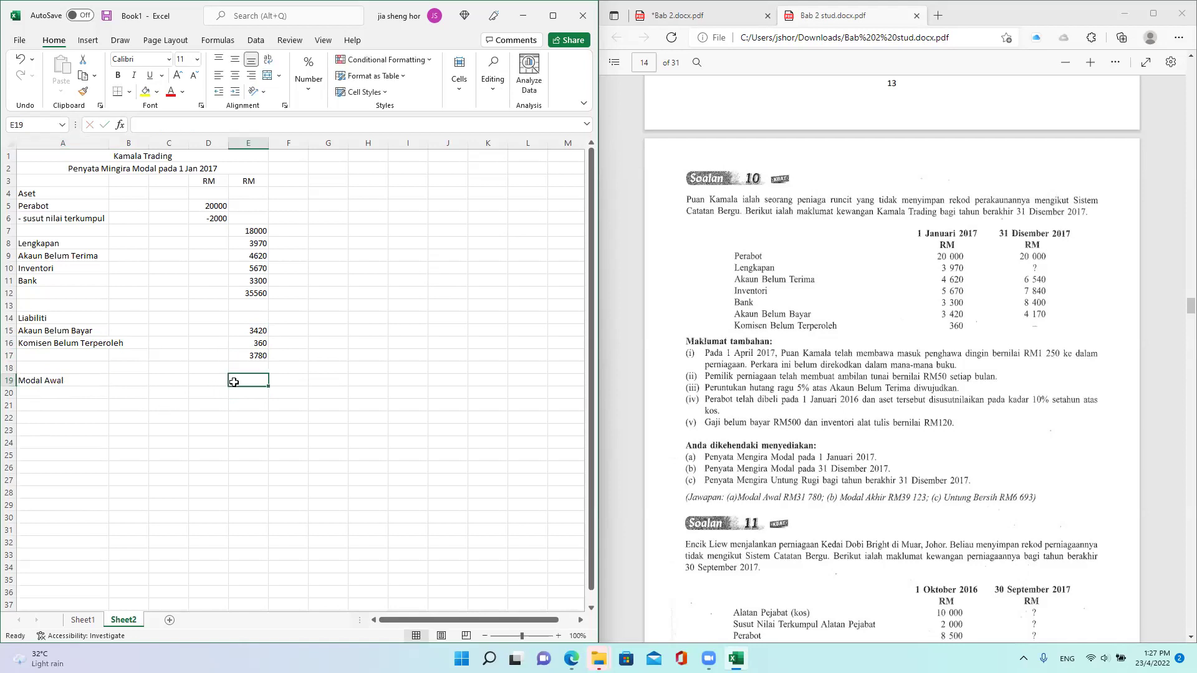
type("=")
left_click(243, 293)
type("-")
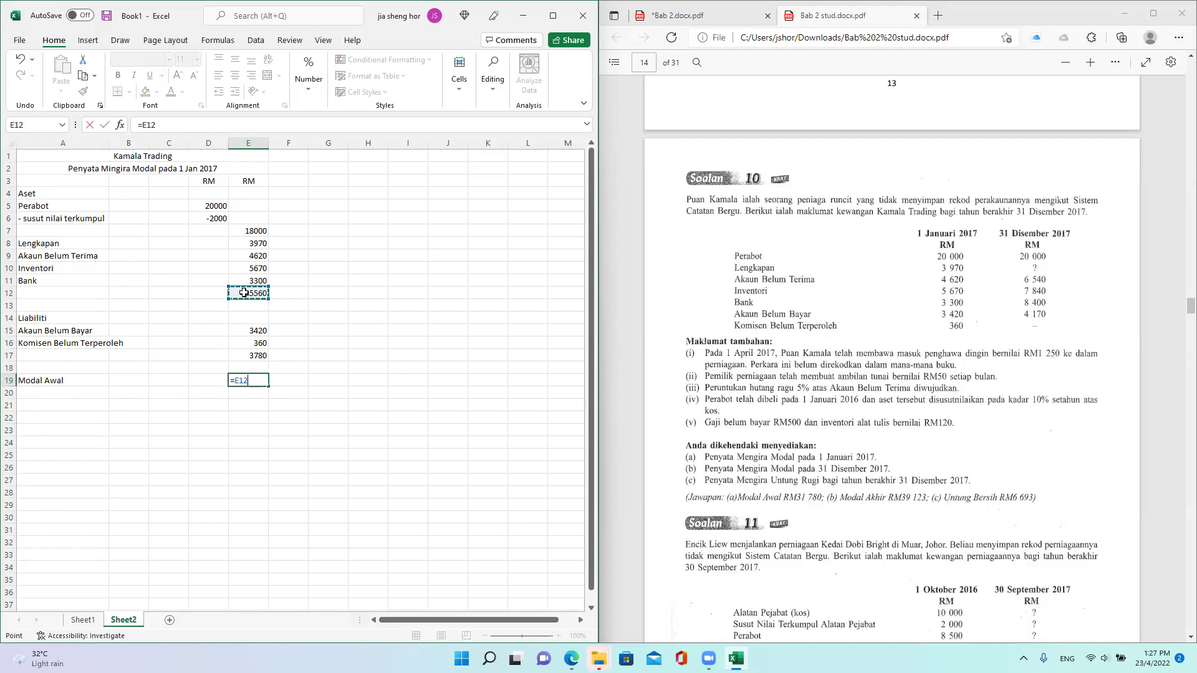
left_click(255, 359)
key("Return")
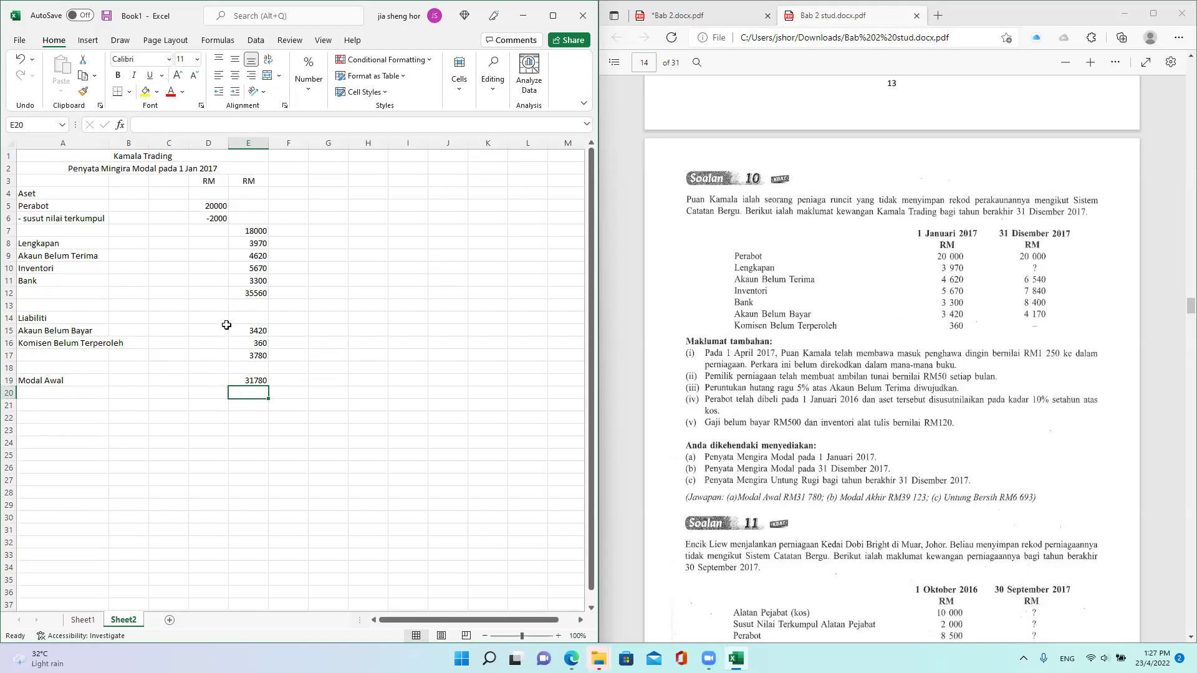
Add a bottom border under the last asset amount in E11 and the last liability amount in E16
left_click(239, 293)
left_click(233, 275)
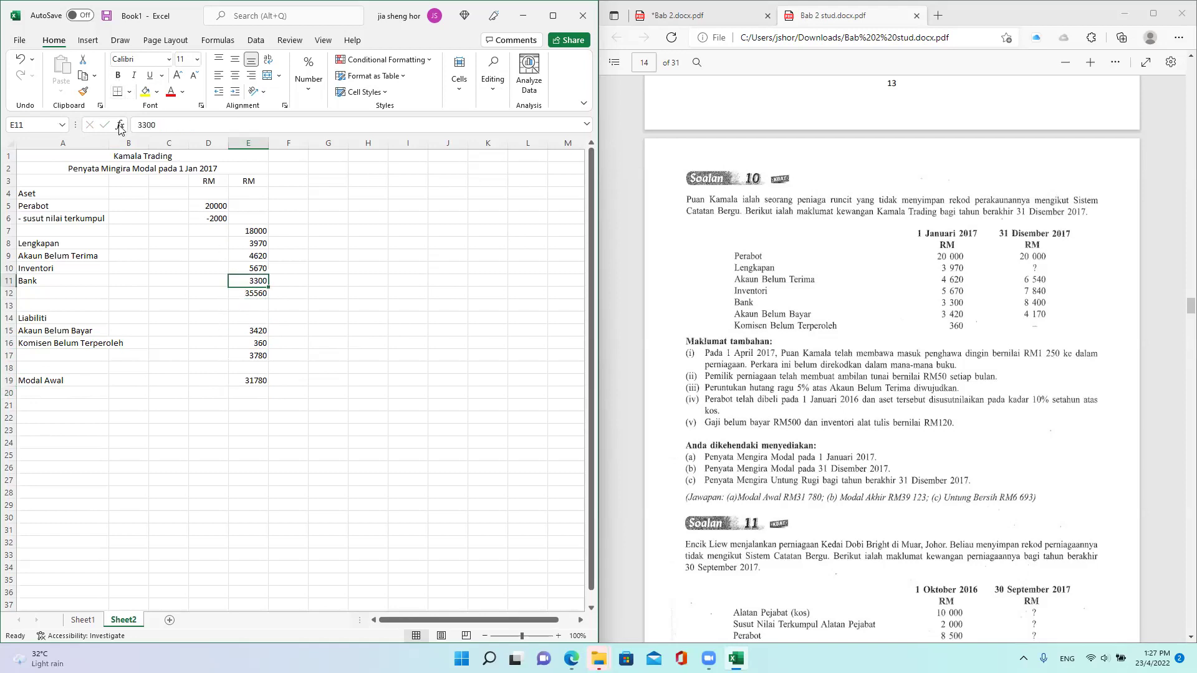
left_click(252, 342)
left_click(117, 93)
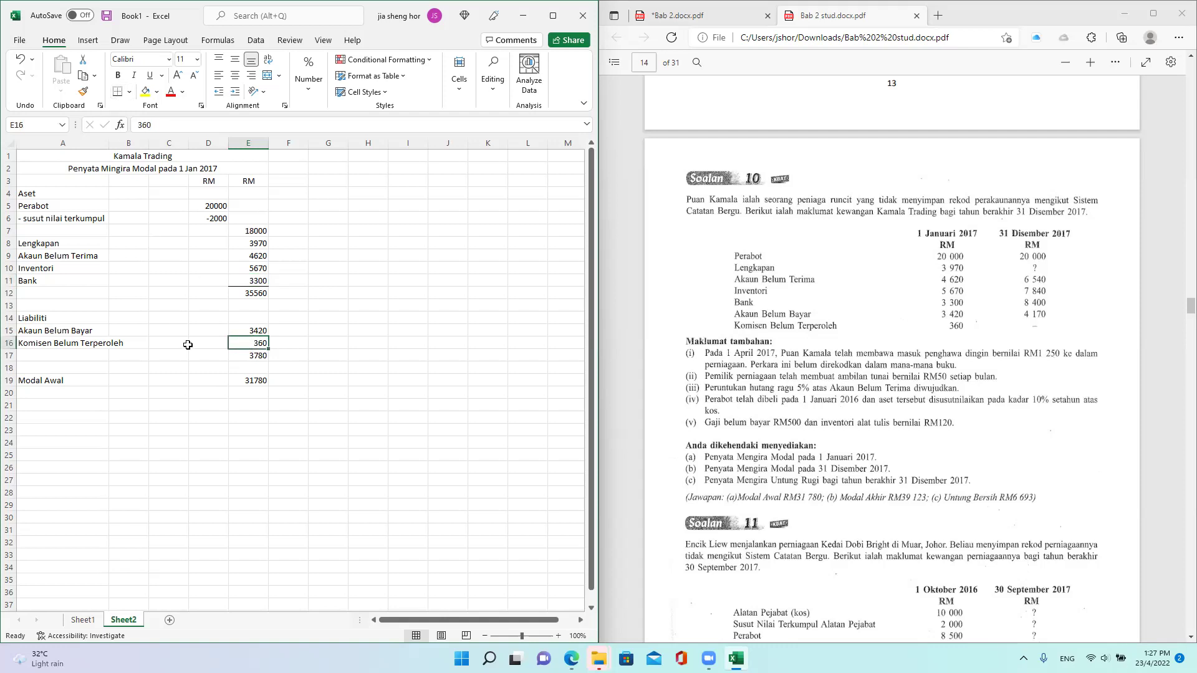
Apply a top and double bottom border to the Modal Awal amount in E19
left_click(248, 381)
left_click(130, 91)
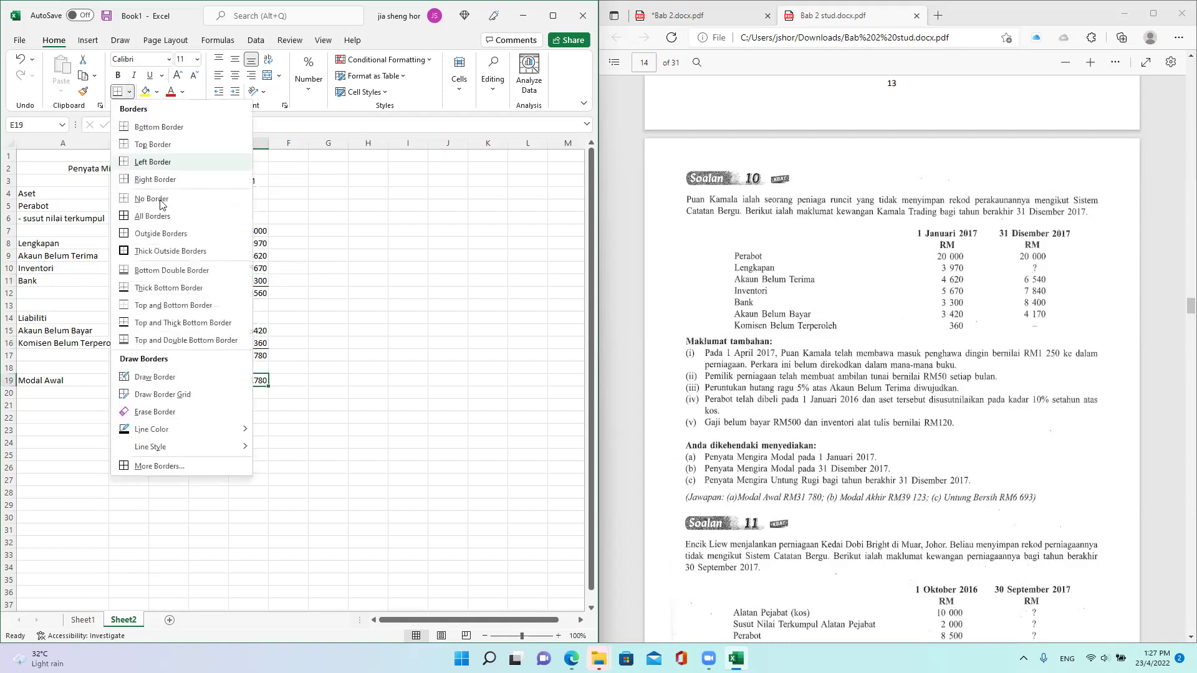
left_click(184, 342)
left_click(208, 432)
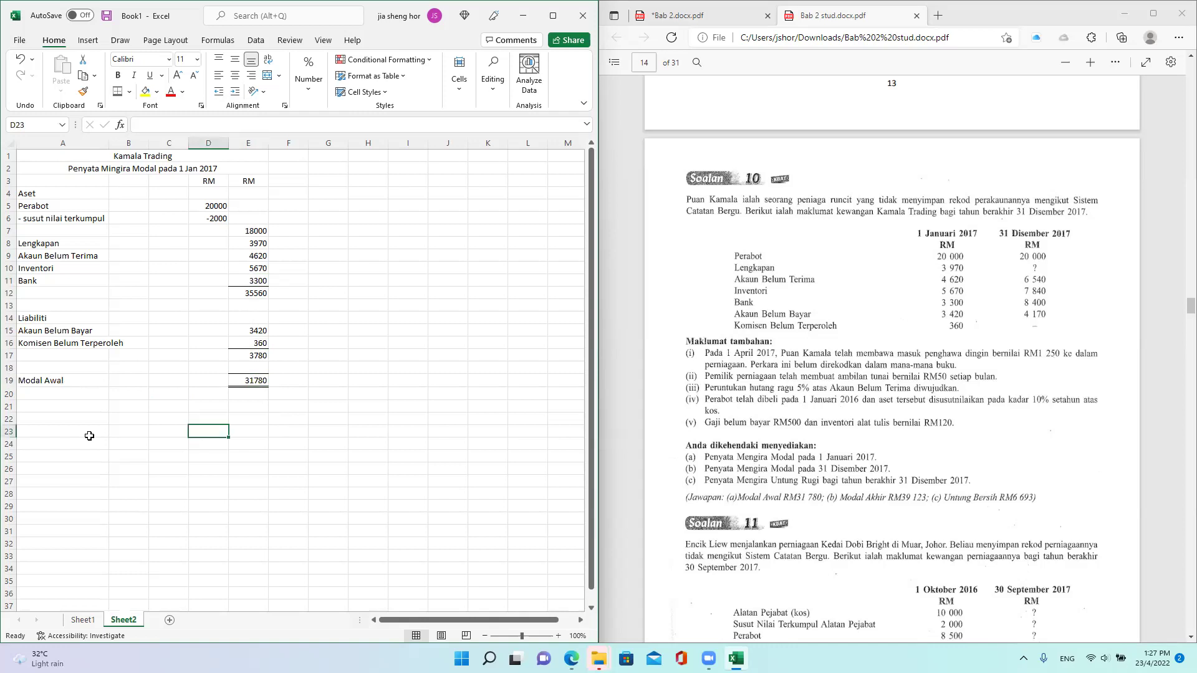
Copy the two merged title rows, Kamala Trading and Penyata Mingira Modal, to rows 22 and 23
left_click(42, 416)
left_click(47, 405)
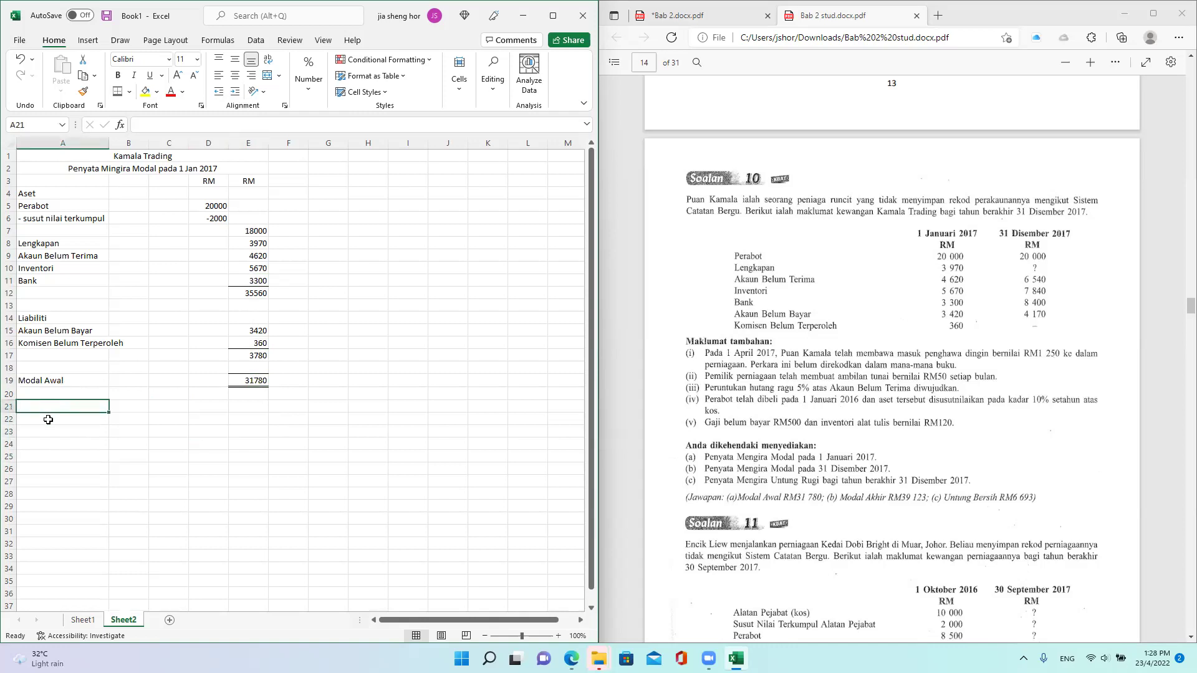
left_click(76, 159)
left_click_drag(75, 165, 74, 166)
key("ctrl+c")
left_click(61, 419)
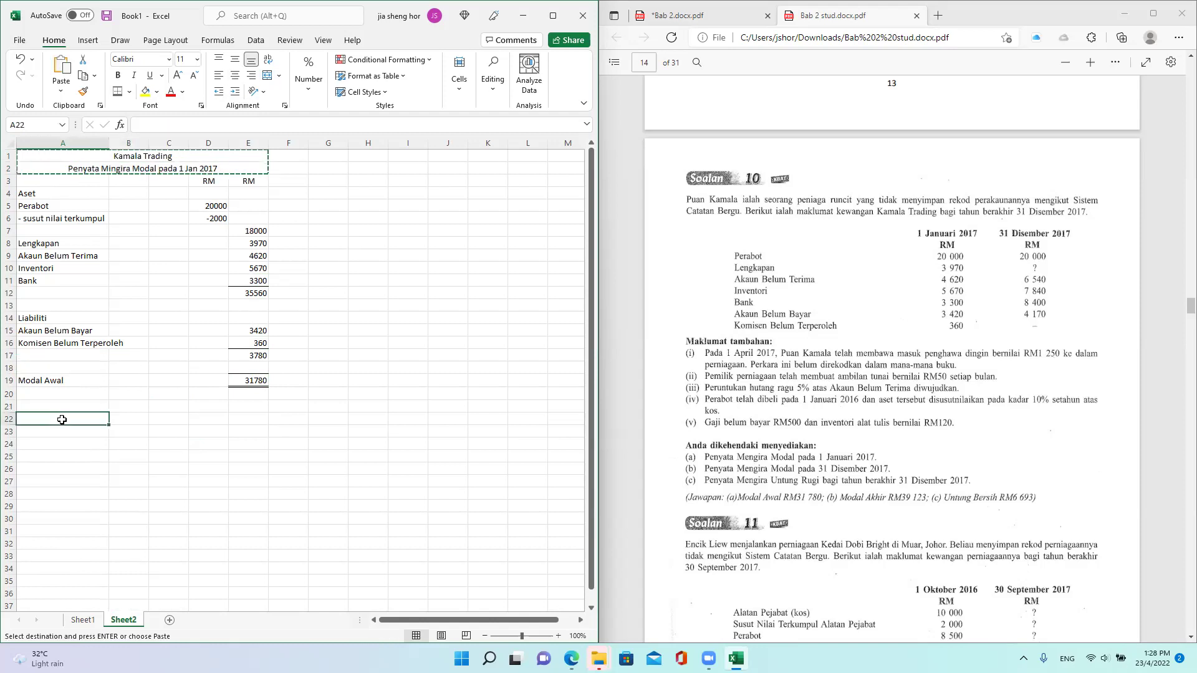
key("ctrl+v")
Change the date in the copied statement title in row 23 to 31 Dis 2017
left_click(161, 435)
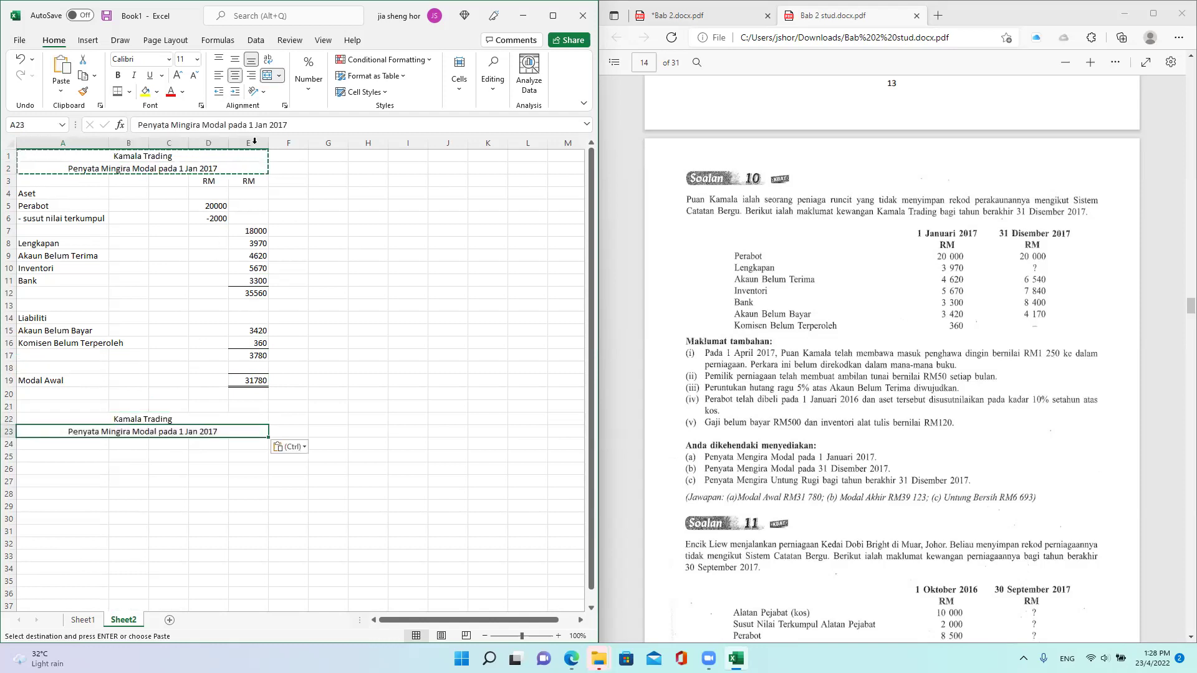
left_click(270, 124)
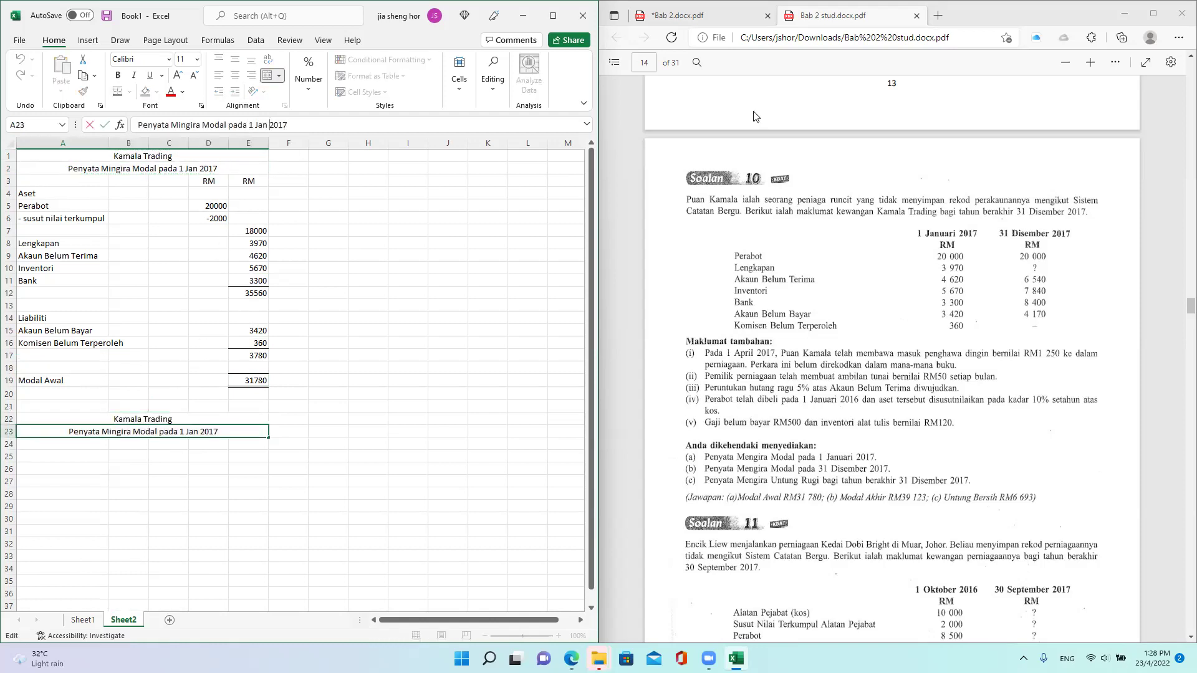
key("BackSpace")
key("BackSpace")
key("BackSpace")
key("BackSpace")
key("BackSpace")
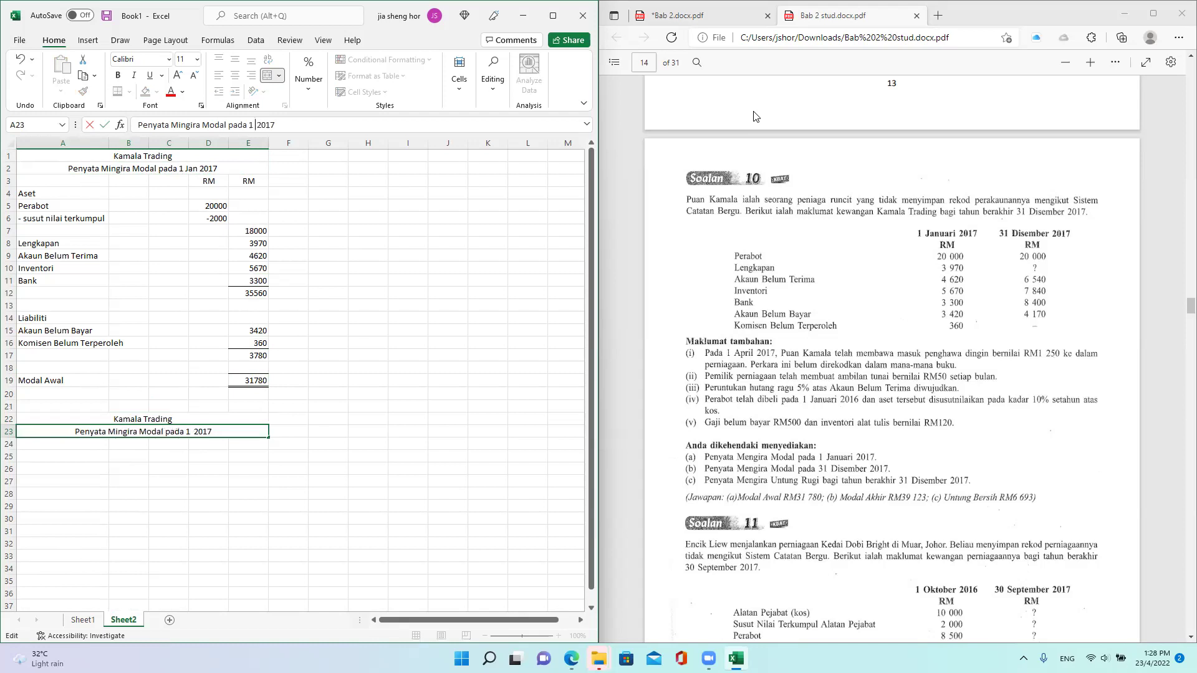
type("31")
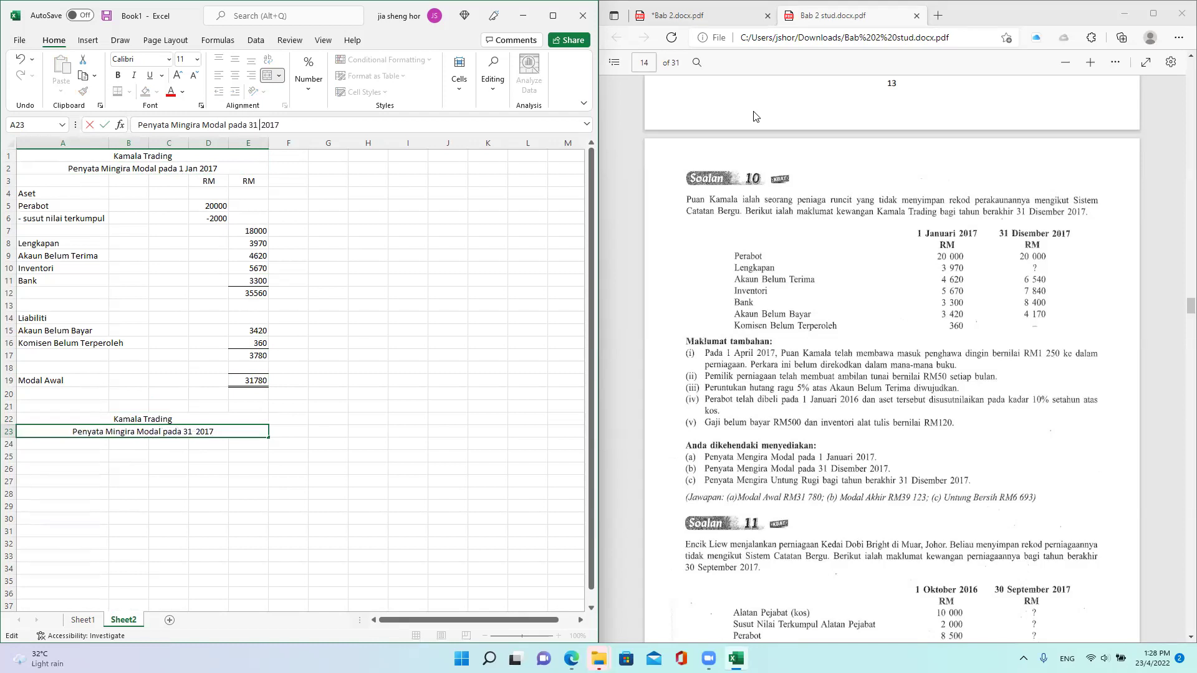
type(" Dis")
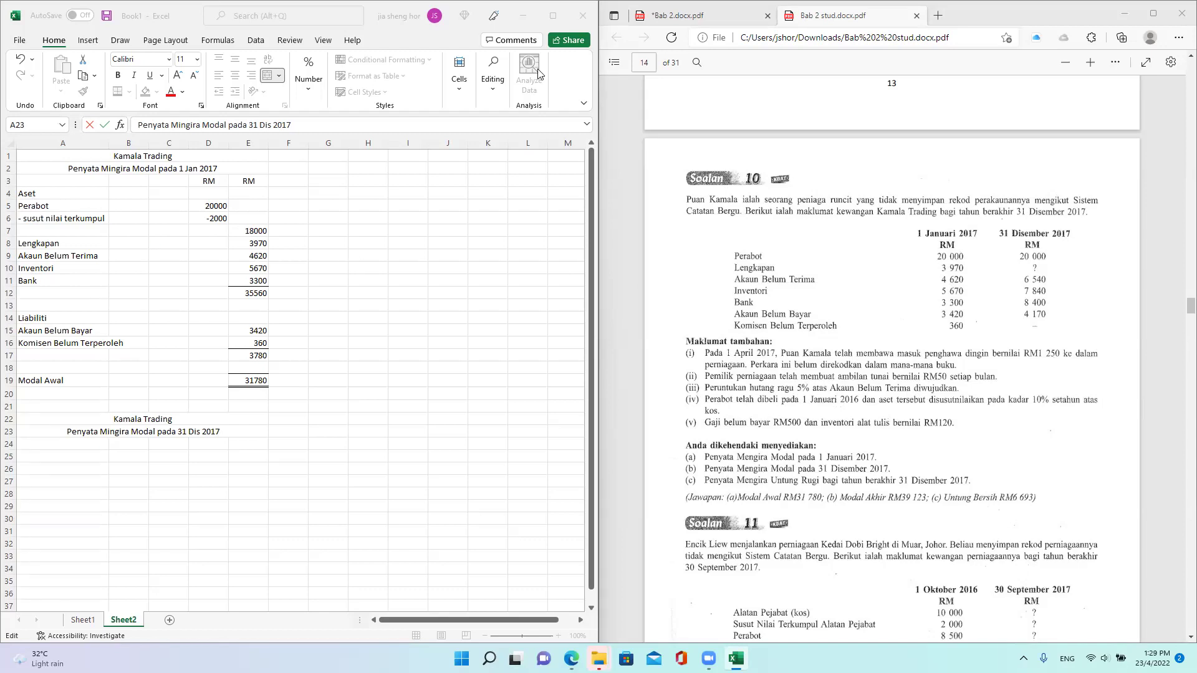
left_click(156, 454)
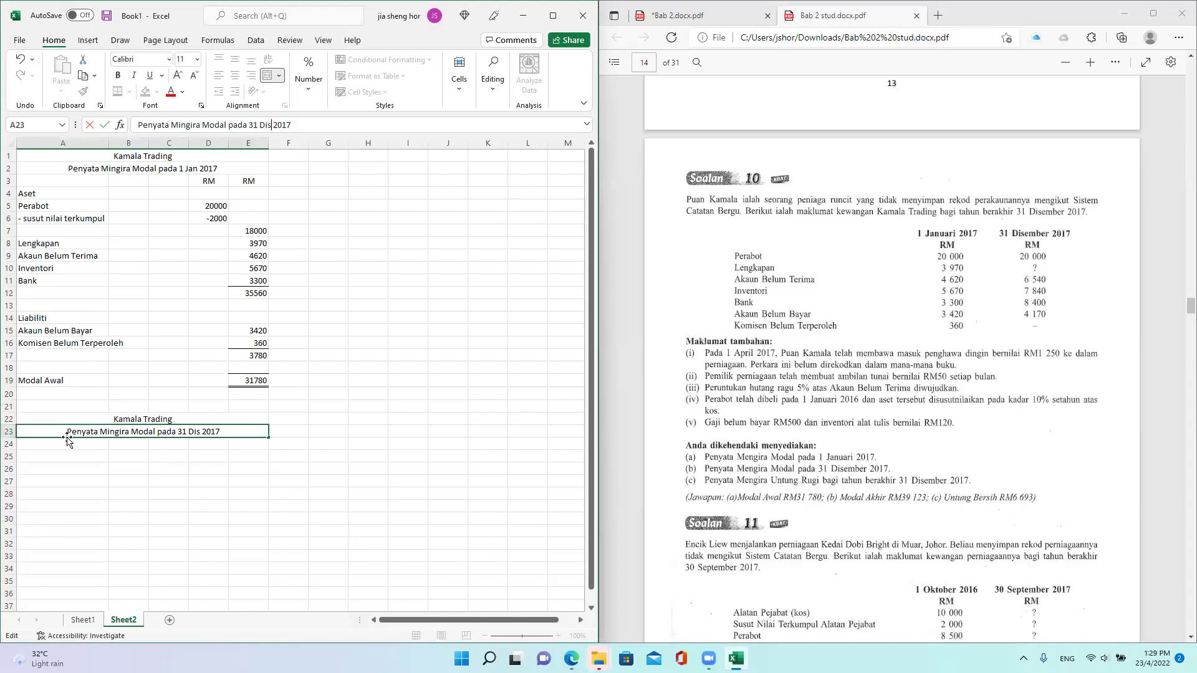
Enter the section heading "Aset" in A24 and copy the two RM column headings into D24:E24
left_click(64, 446)
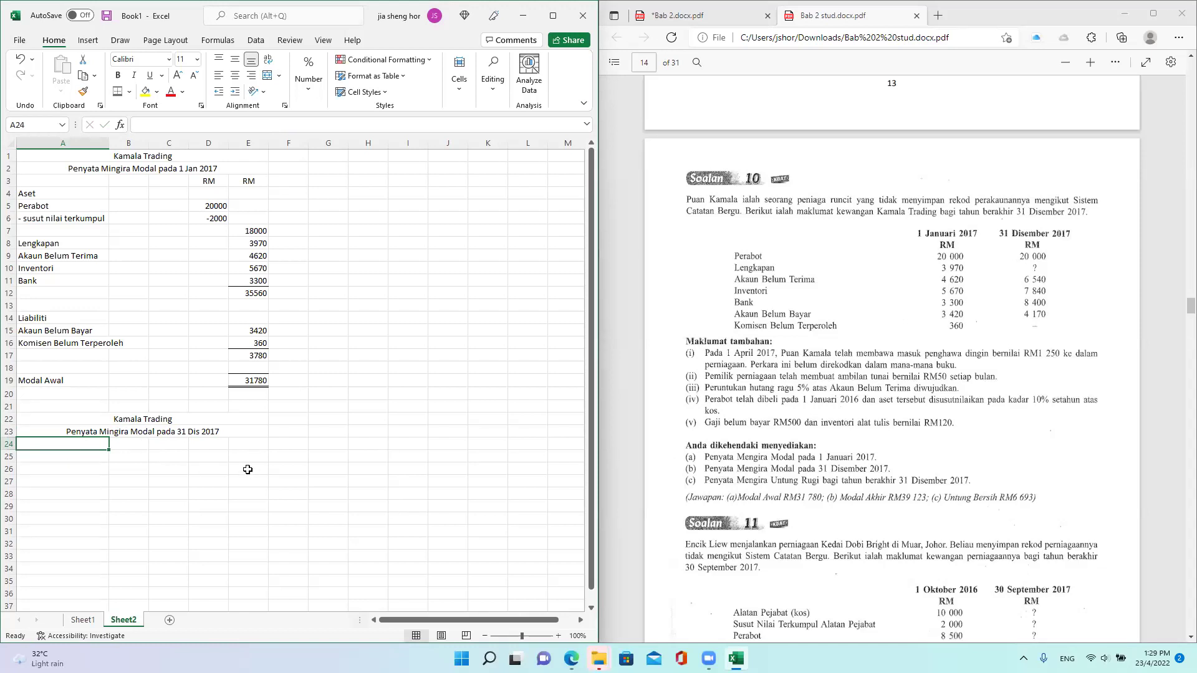
type("Aset")
key("Return")
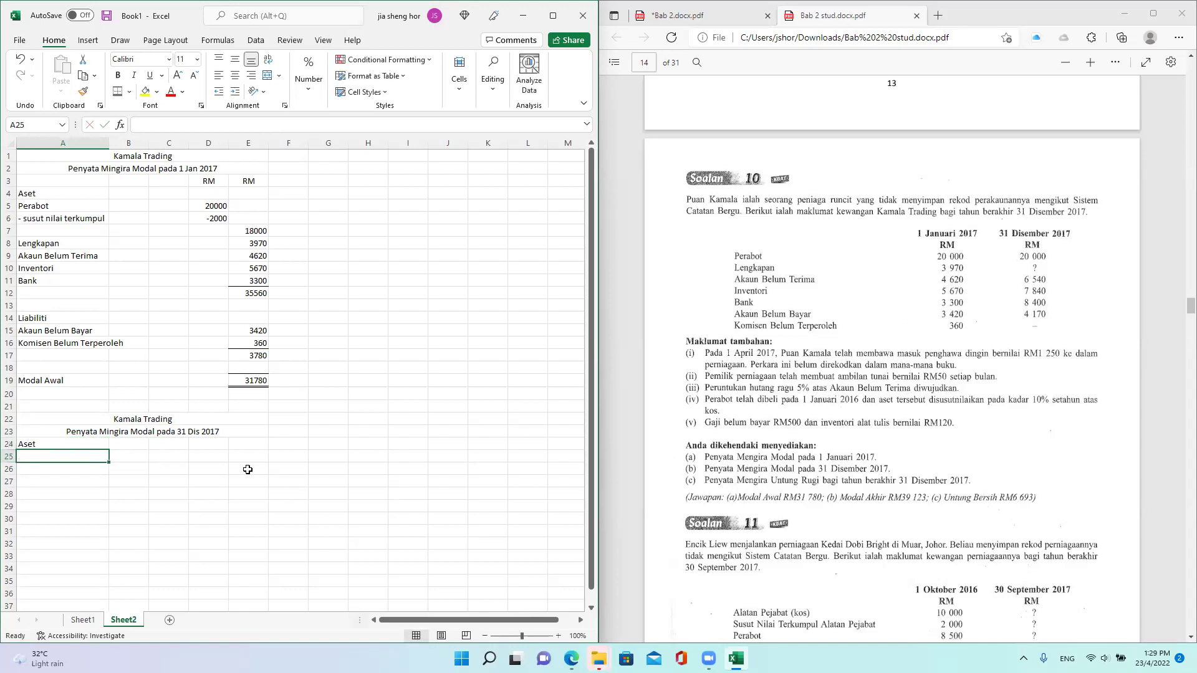
left_click_drag(200, 180, 249, 180)
key("ctrl+c")
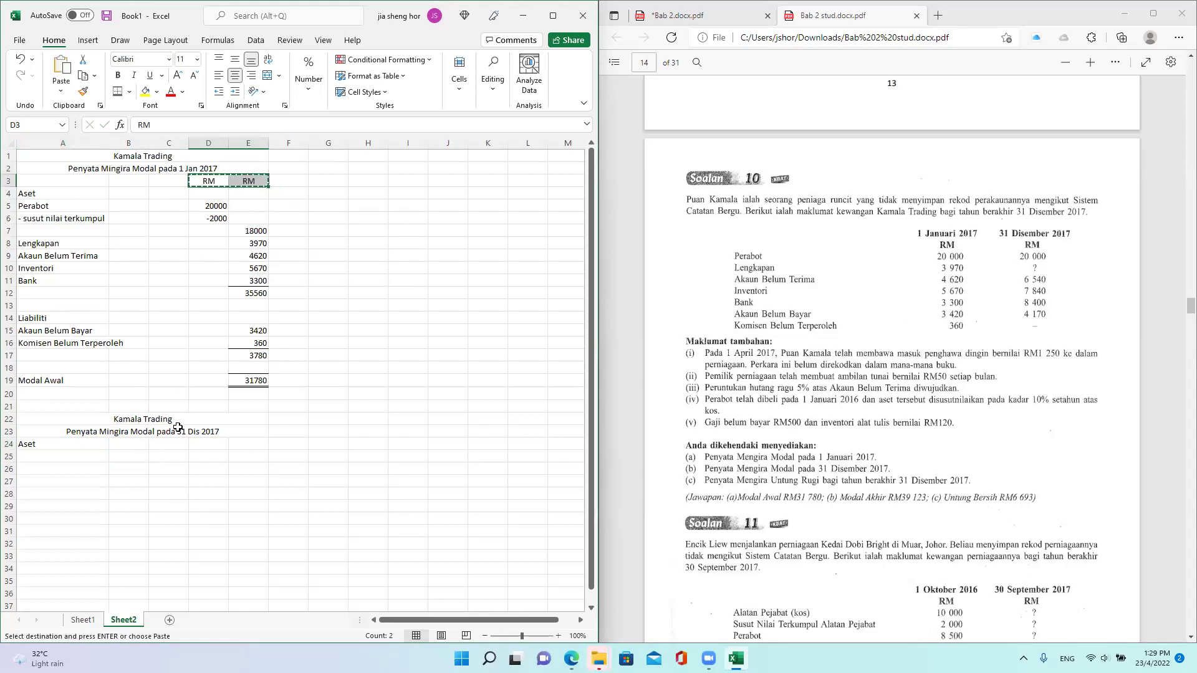
left_click(199, 442)
key("ctrl+v")
Enter the label "Perabot" in A25 with the amount 20000 in D25
left_click(38, 454)
type("Perabot")
key("Return")
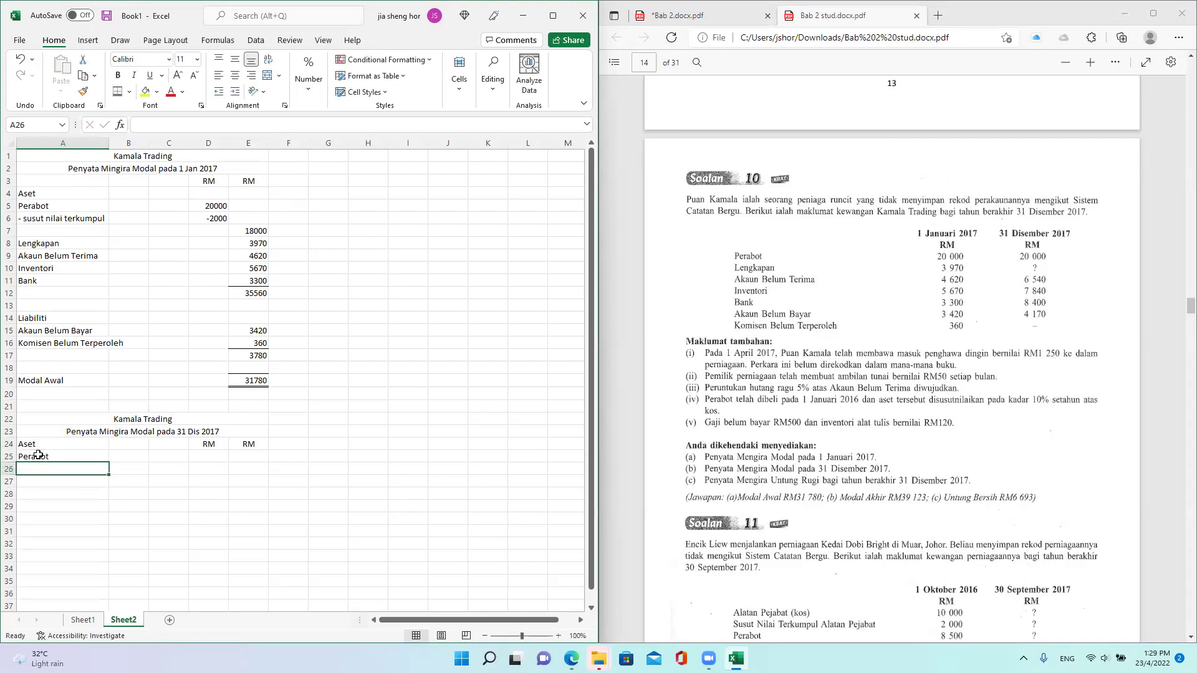
left_click(212, 467)
left_click(220, 458)
type("20000")
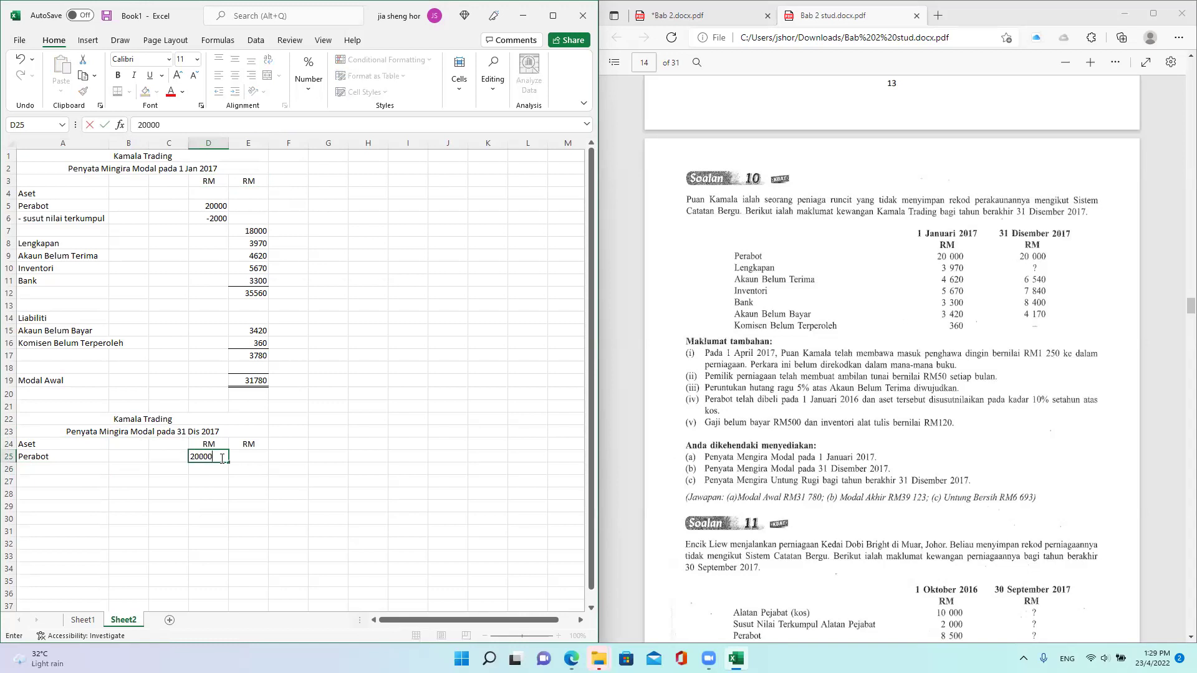
key("Return")
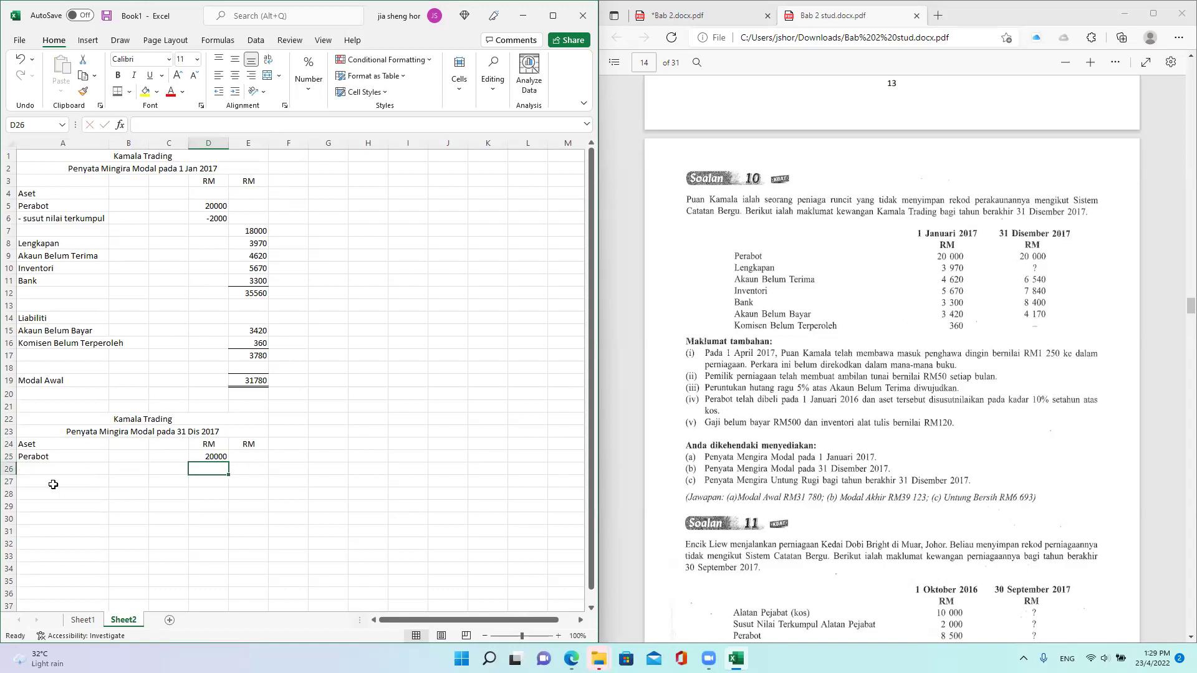
Copy the label "- susut nilai terkumpul" from A6 to A26
left_click(48, 219)
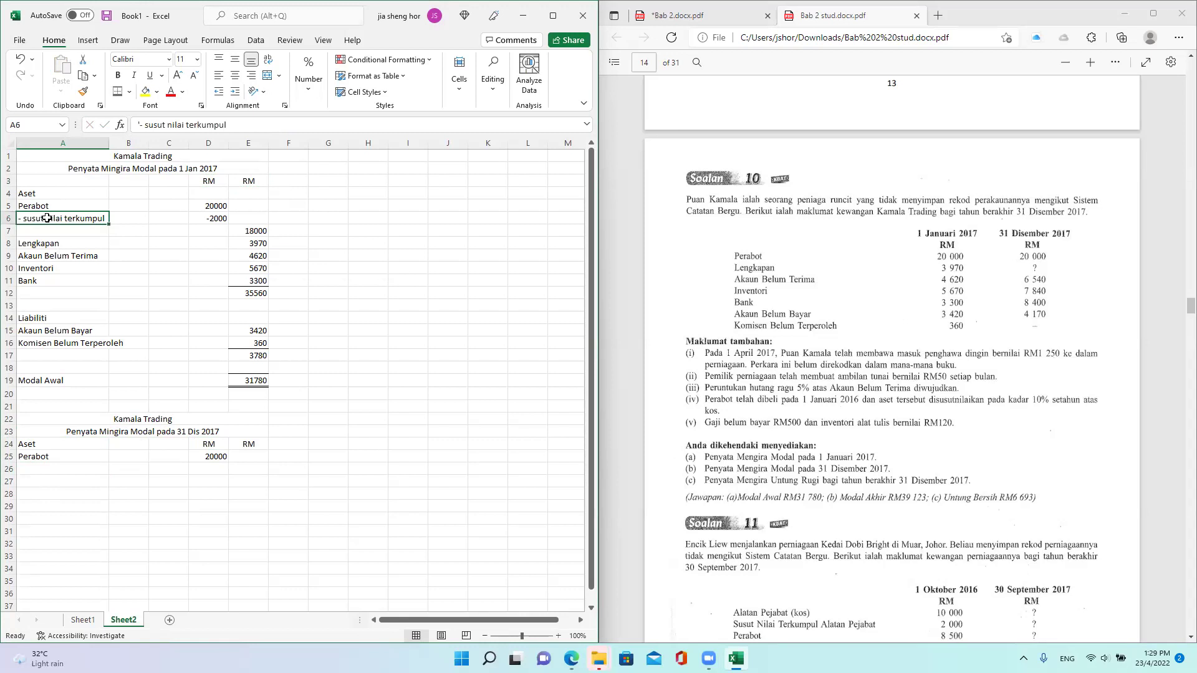
key("ctrl+c")
left_click(53, 471)
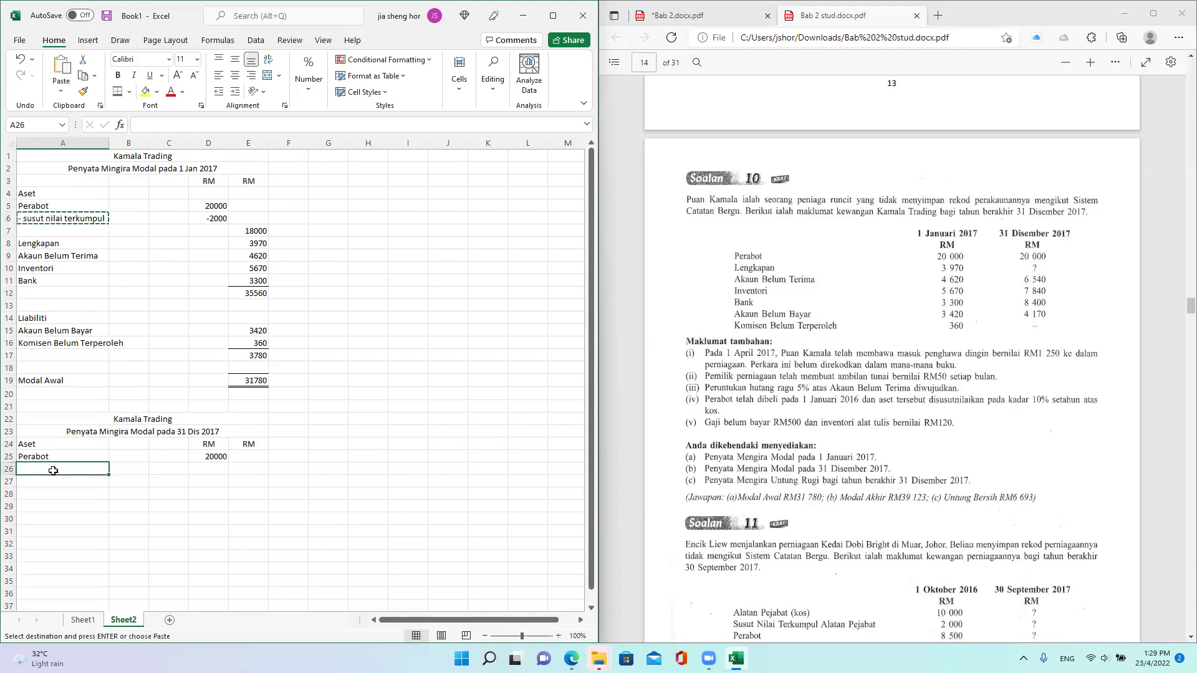
Insert a row above the second statement's "Aset" heading and move both RM headings up into D24:E24
right_click(8, 444)
left_click(62, 327)
left_click_drag(209, 456, 265, 454)
key("ctrl+c")
left_click(216, 443)
key("Return")
Enter the accumulated depreciation -4000 in D27 and the net furniture value 16000 in E27
left_click(203, 479)
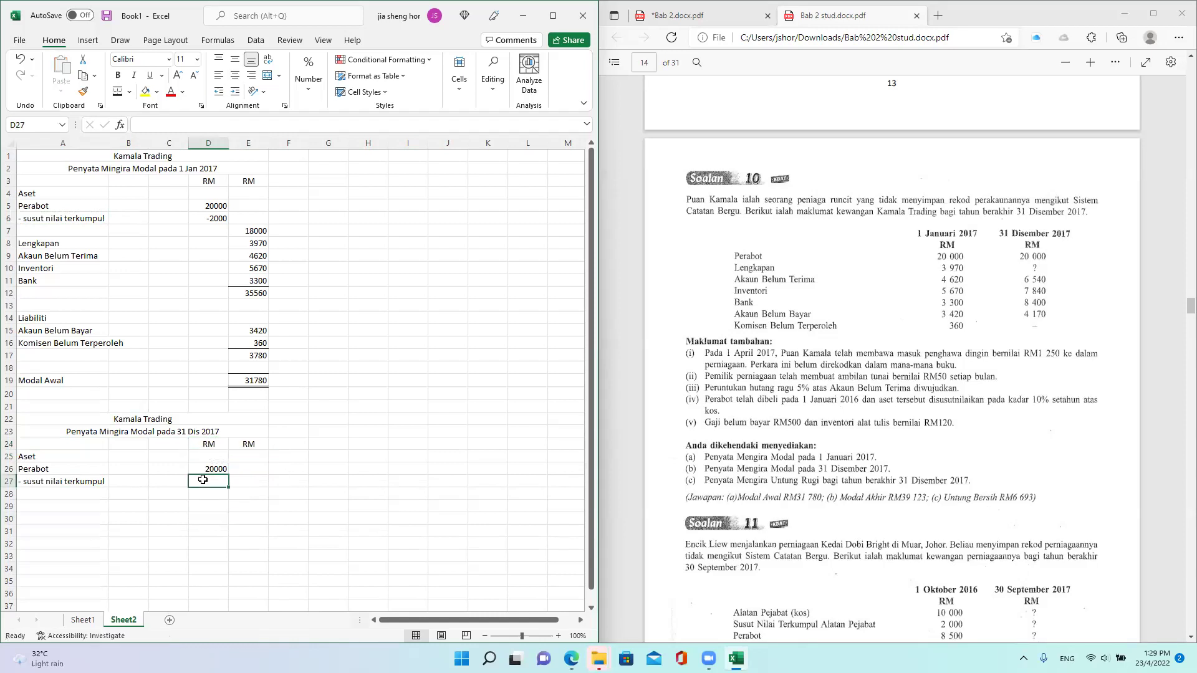
type("-40000")
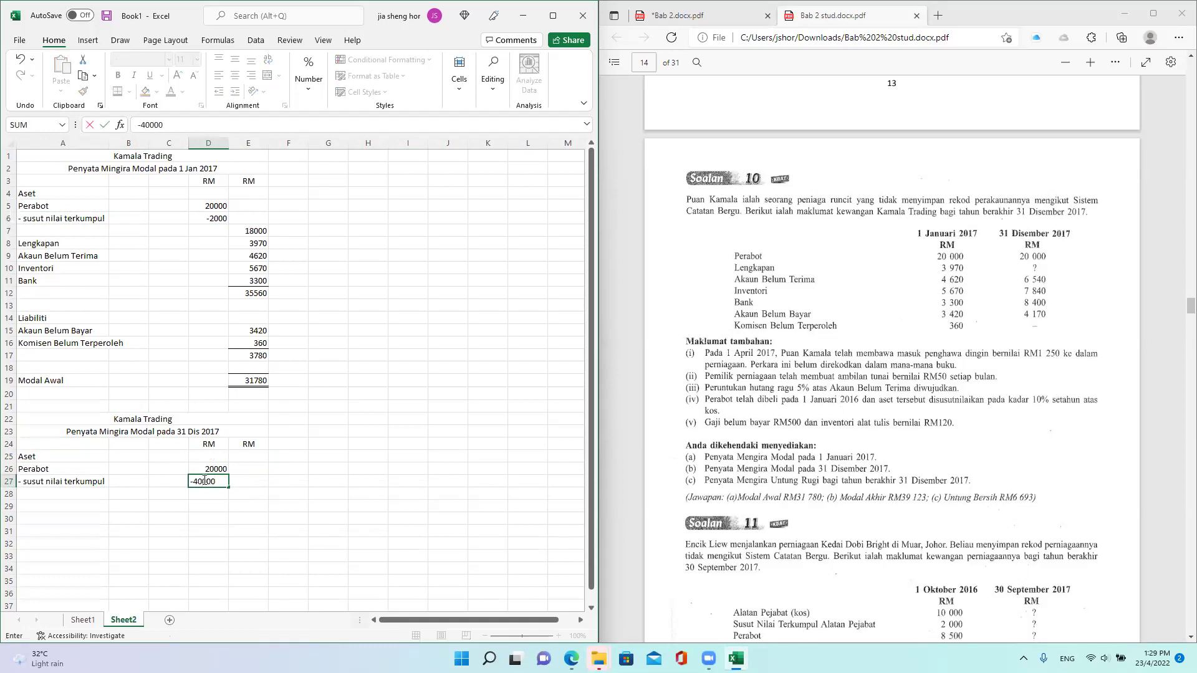
key("BackSpace")
left_click(247, 481)
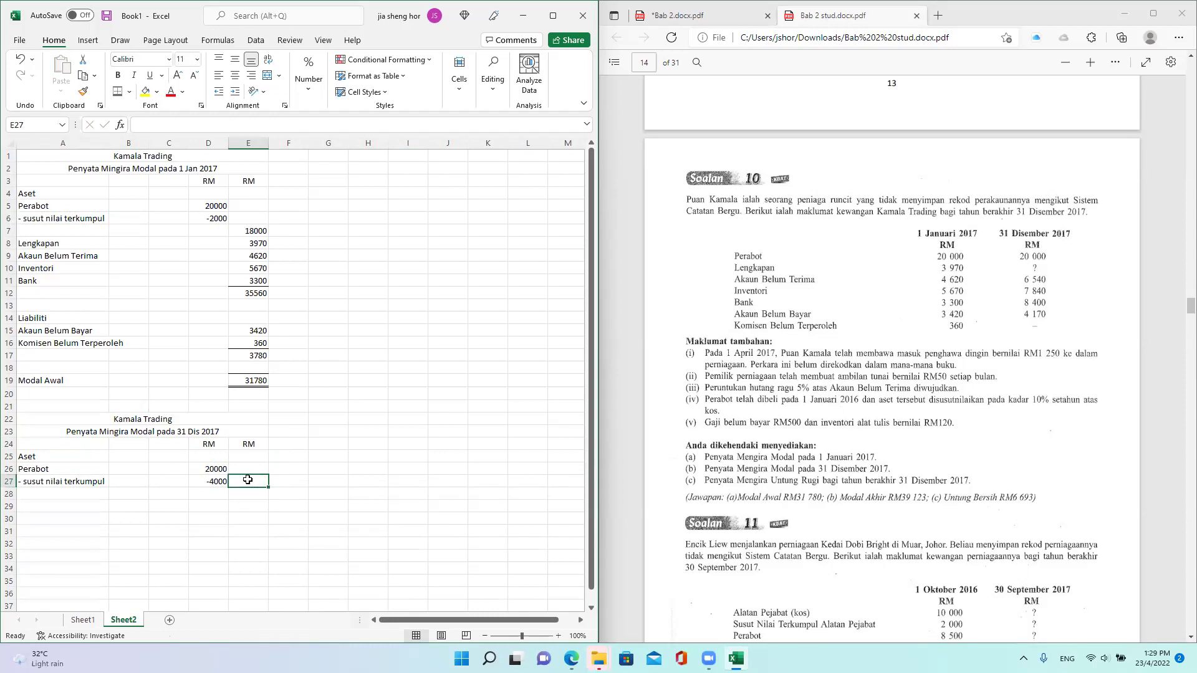
type("16000")
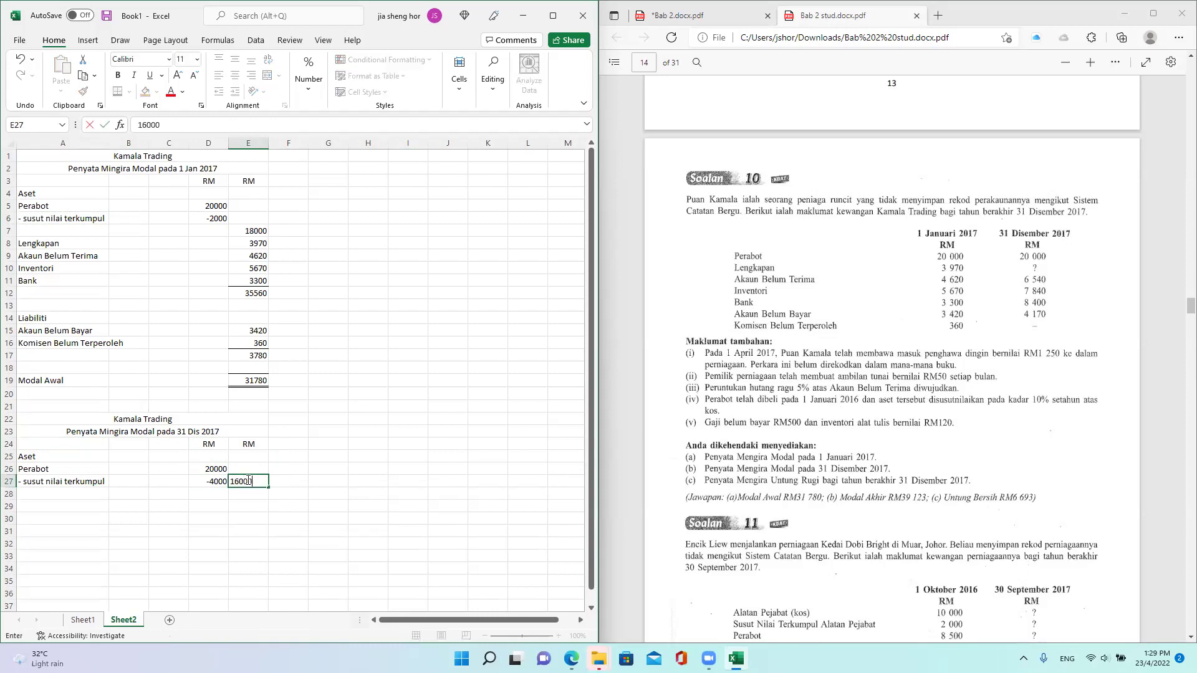
key("Return")
Enter the label "Lengkapan" in A28 with the formula =3970+1250 in D28
left_click(53, 493)
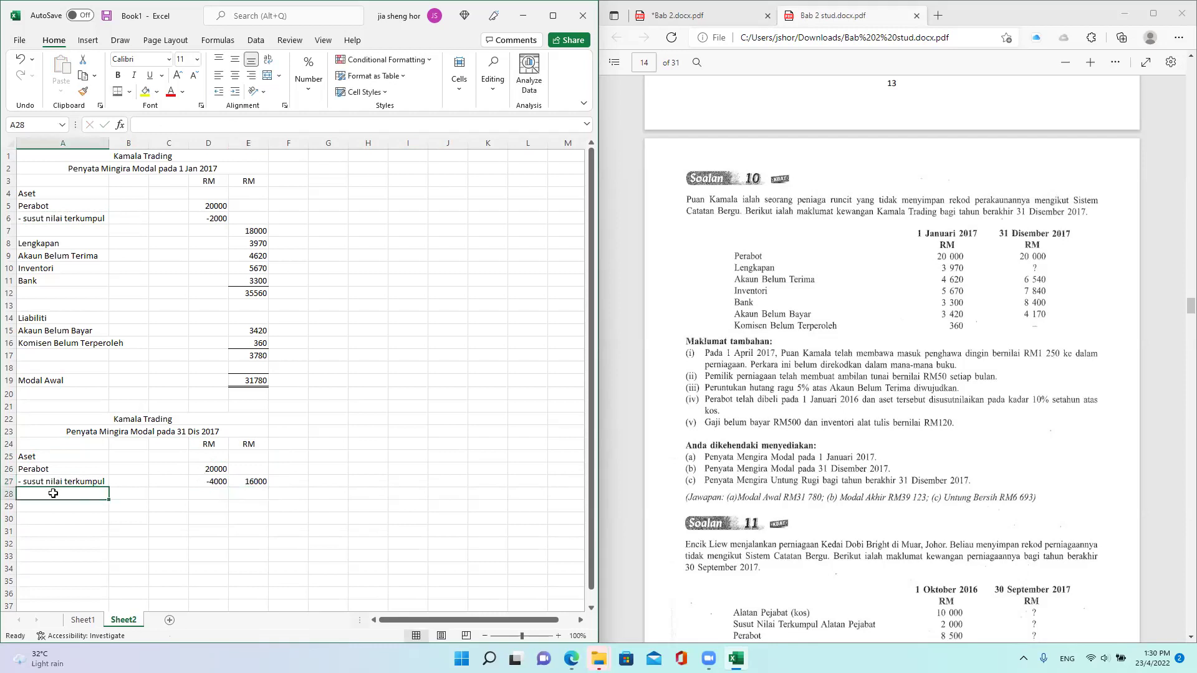
type("L")
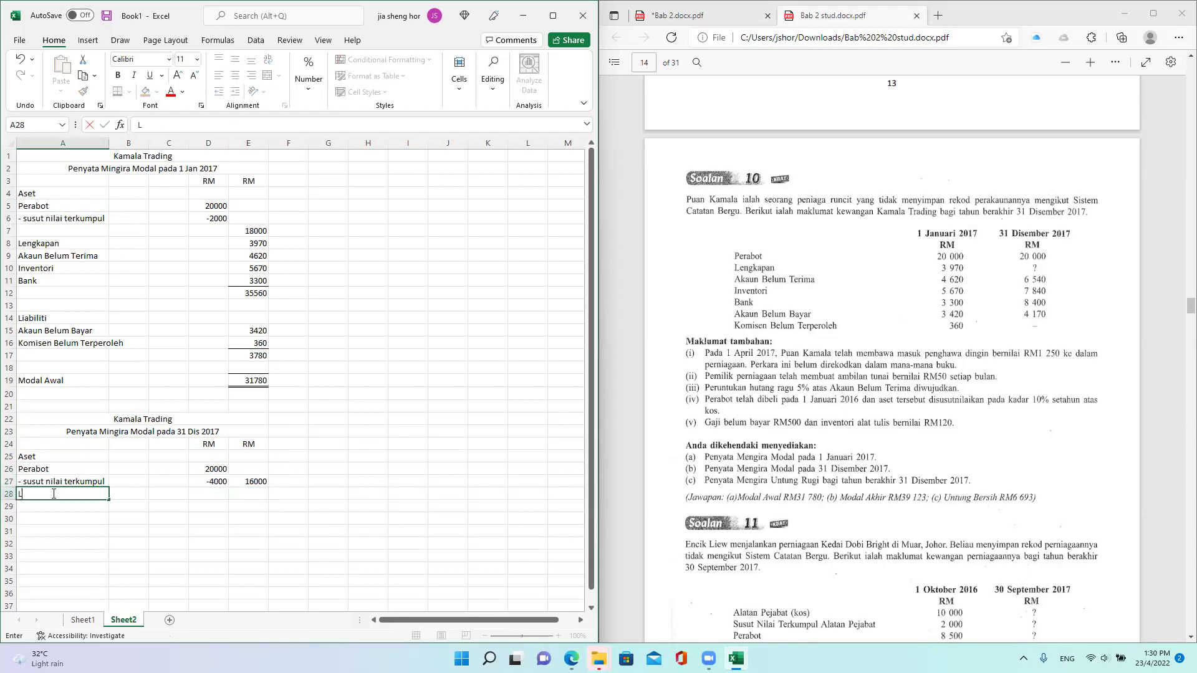
type("engkapan")
left_click(214, 500)
left_click(214, 496)
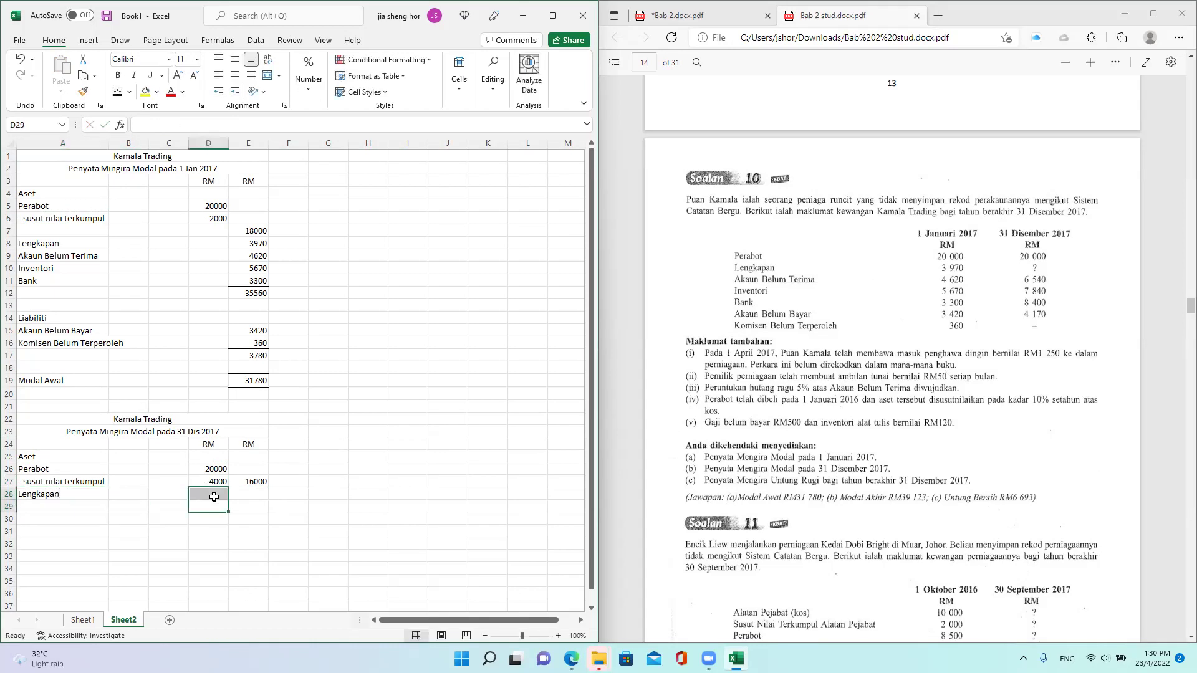
type("=")
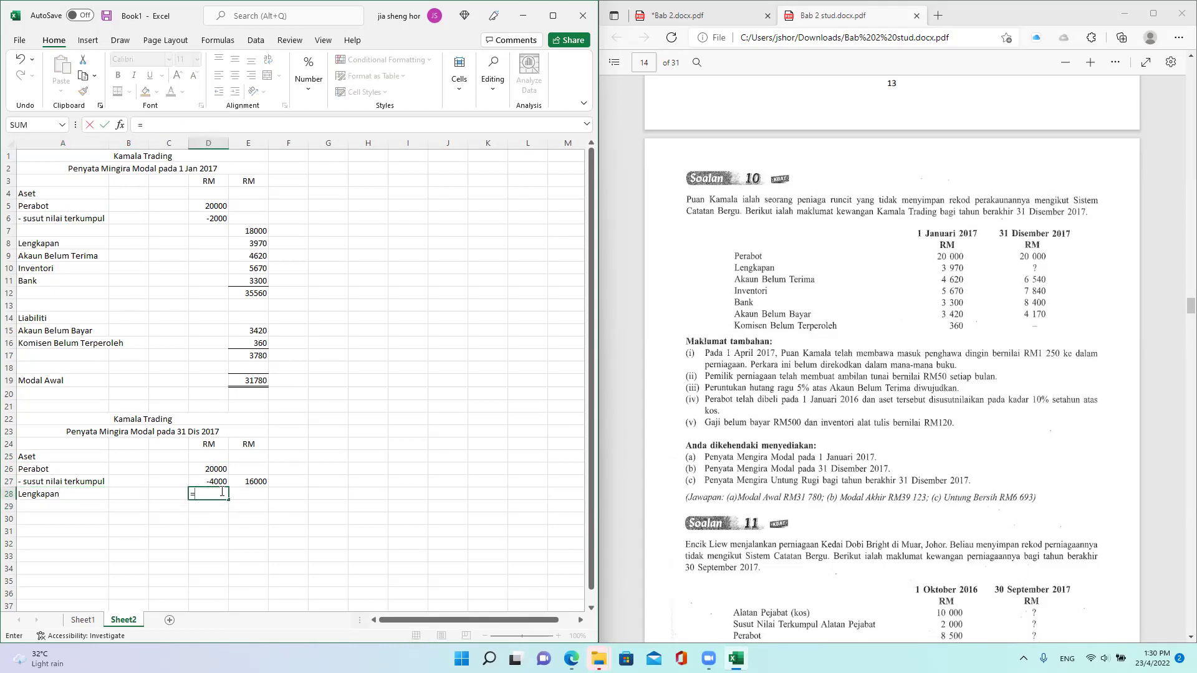
type("3970+1250")
left_click_drag(199, 543, 199, 554)
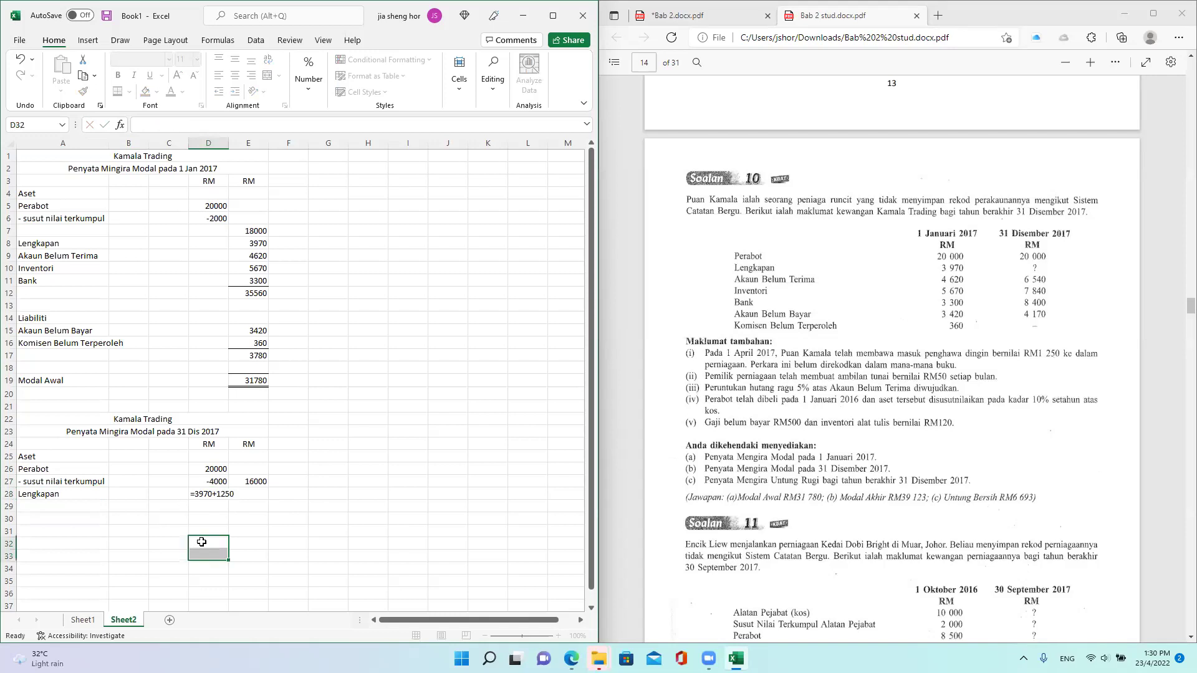
Move the Lengkapan formula from D28 to E28
left_click(210, 493)
left_click_drag(210, 494, 249, 494)
left_click(182, 529)
Enter the label "Akaun Belum Terima" in A29 with the amount 6540 in D29
left_click(37, 508)
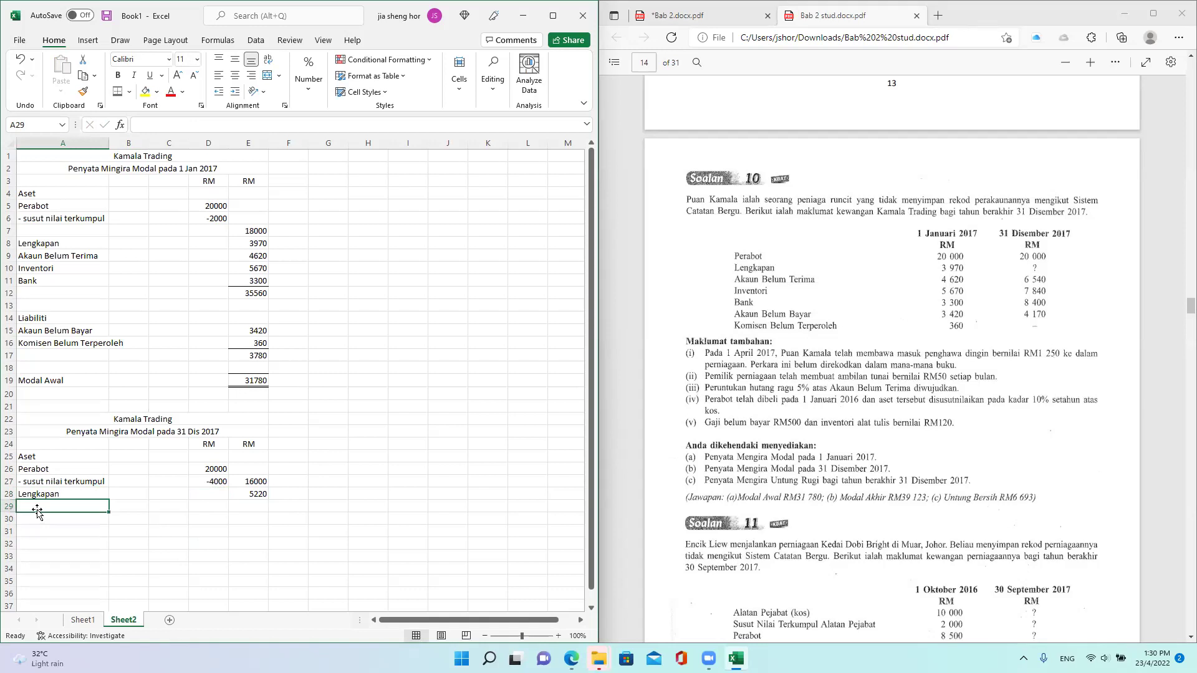
type("Akaun")
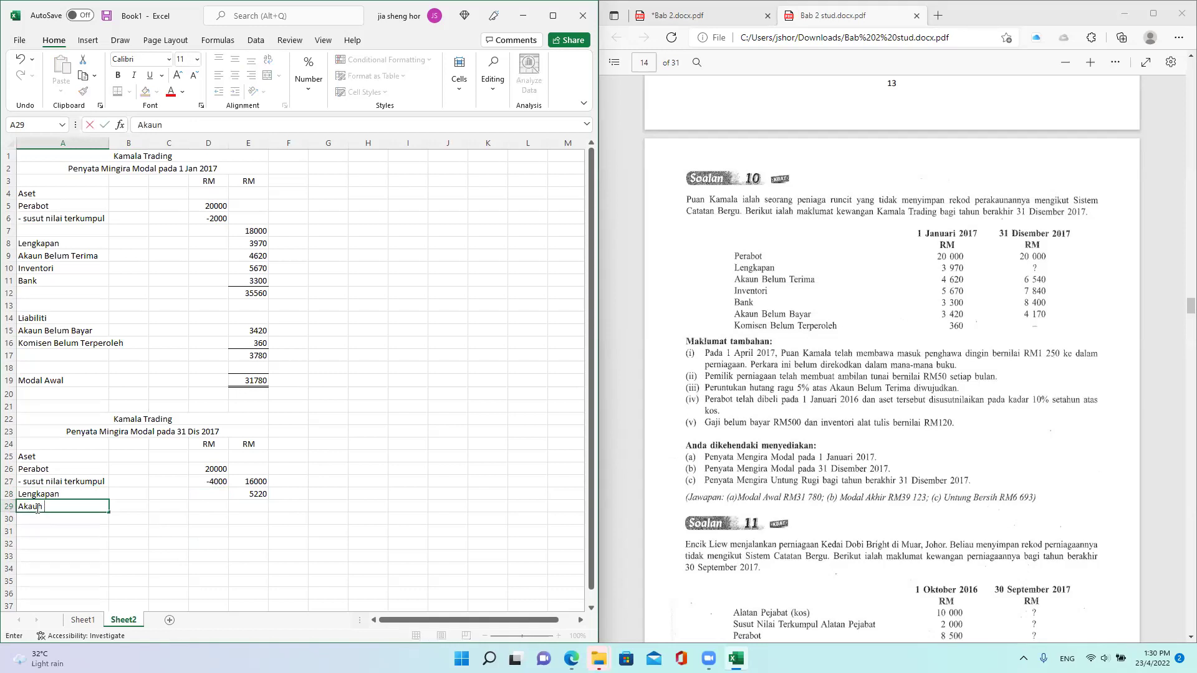
type(" Belum Terim")
type("a")
left_click(206, 563)
left_click(209, 505)
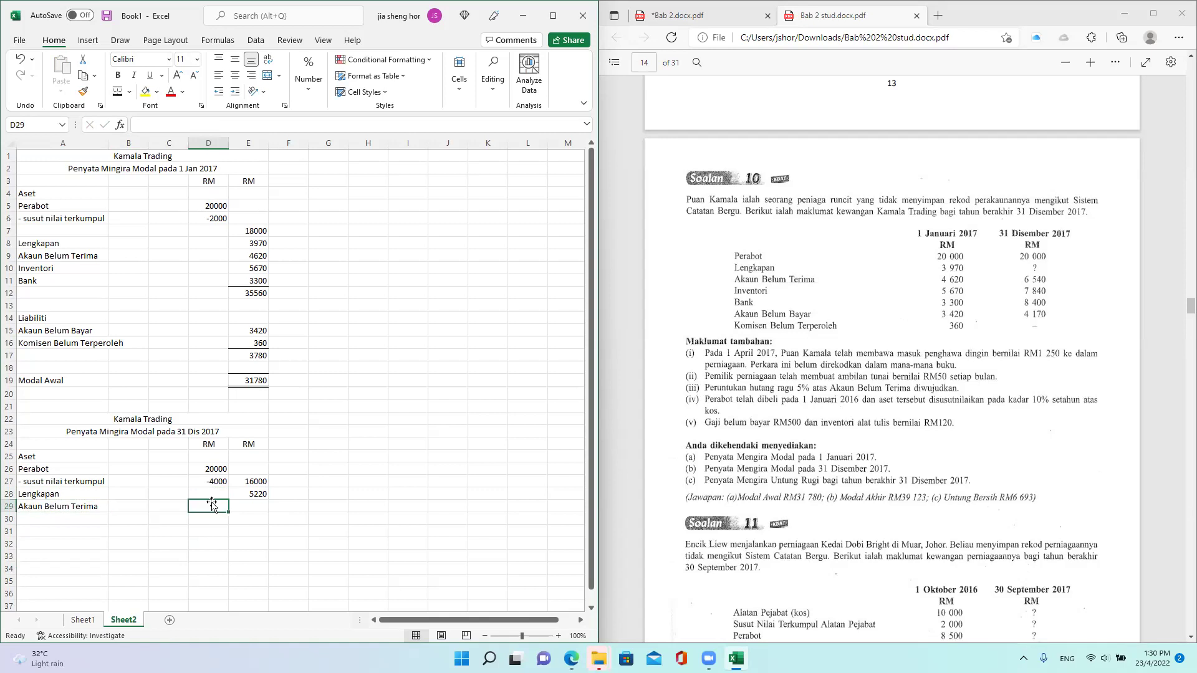
type("654")
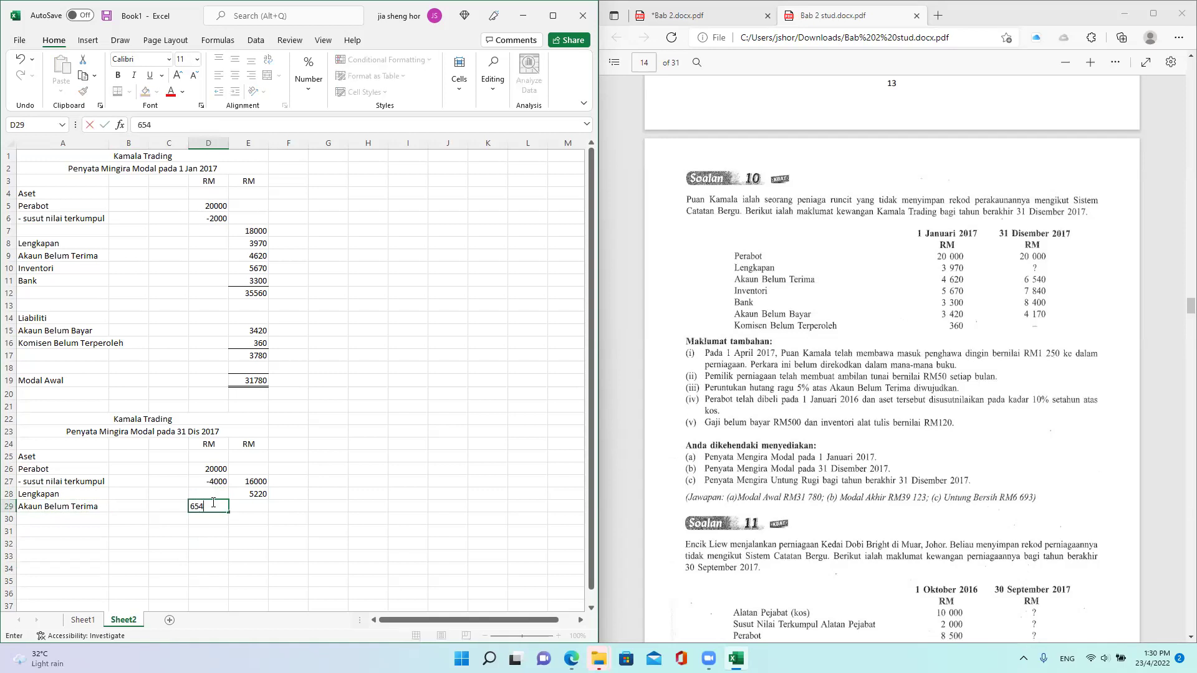
type("0")
left_click(134, 580)
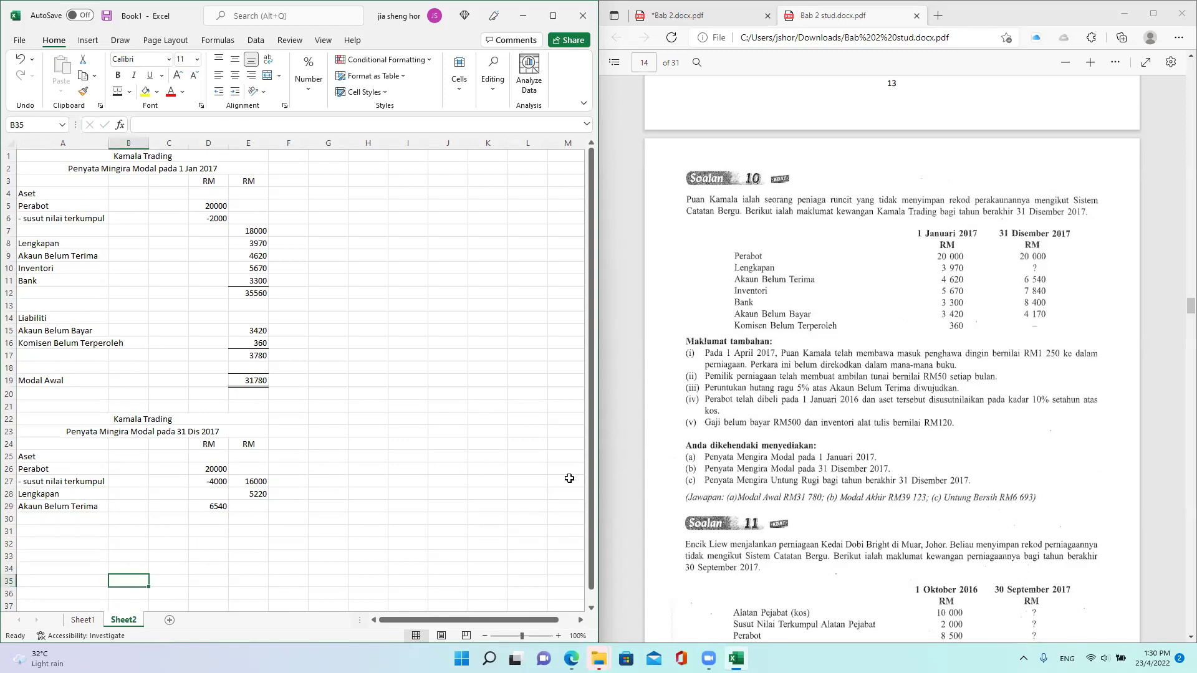
Enter the text label "- Peruntukan Hutang Ragu" in A30
left_click(63, 520)
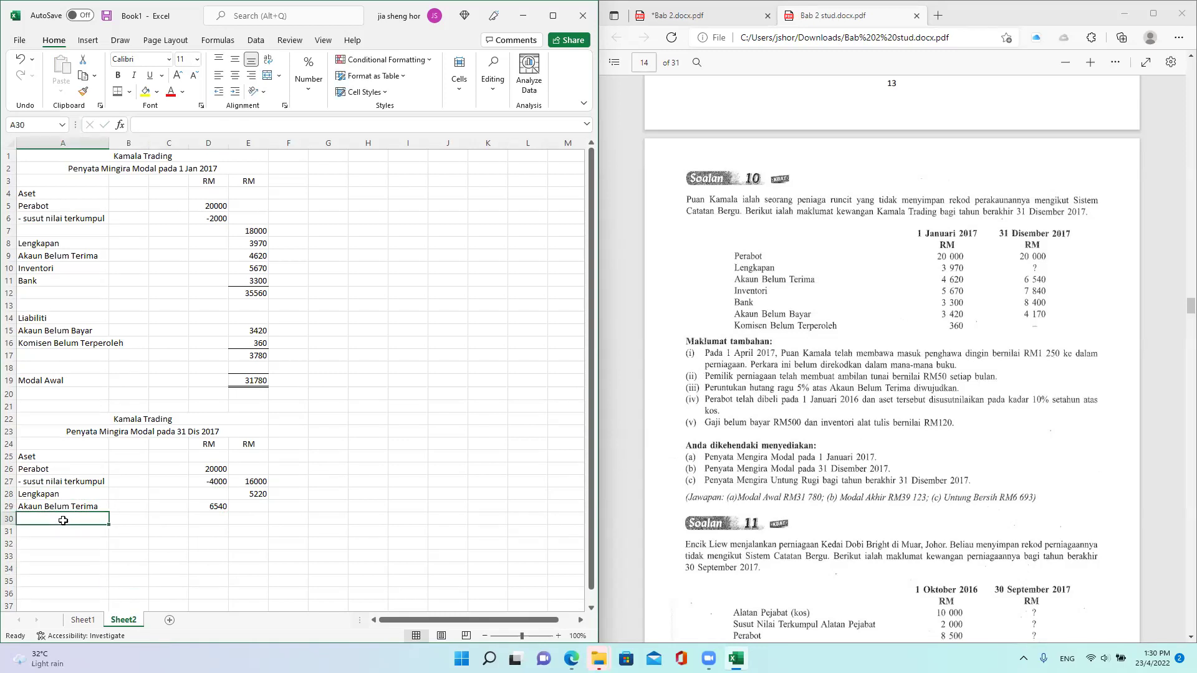
type("-")
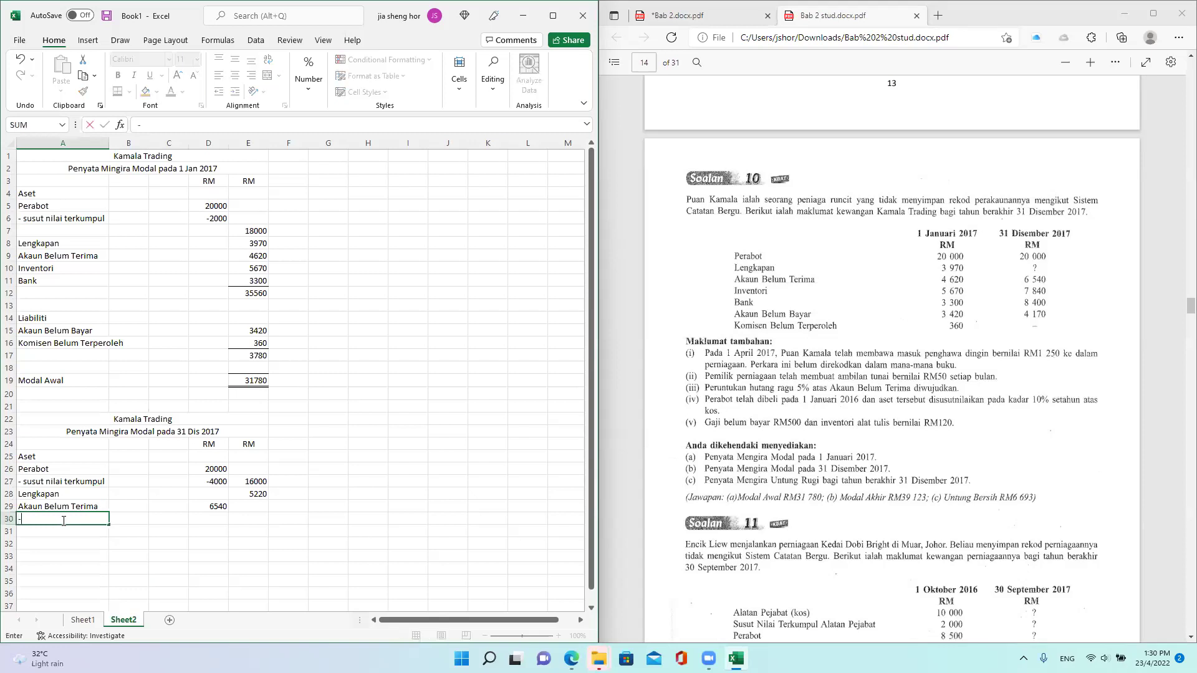
type(" P")
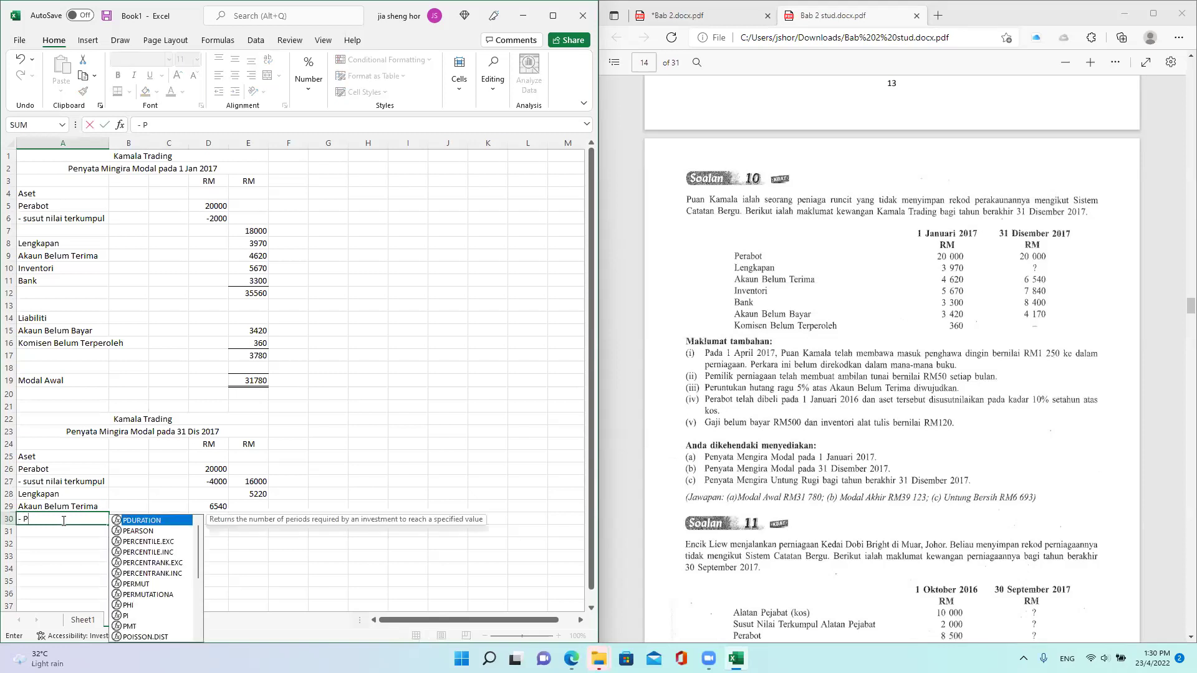
type("eruntuk")
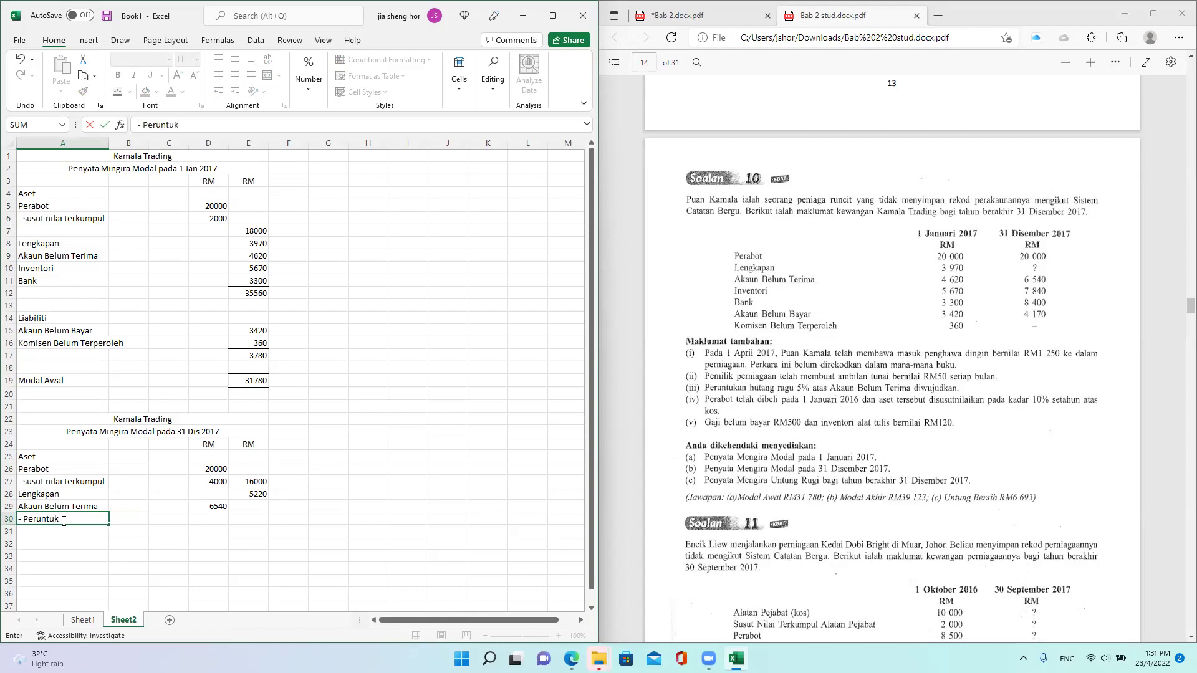
type("an Hutang Ra")
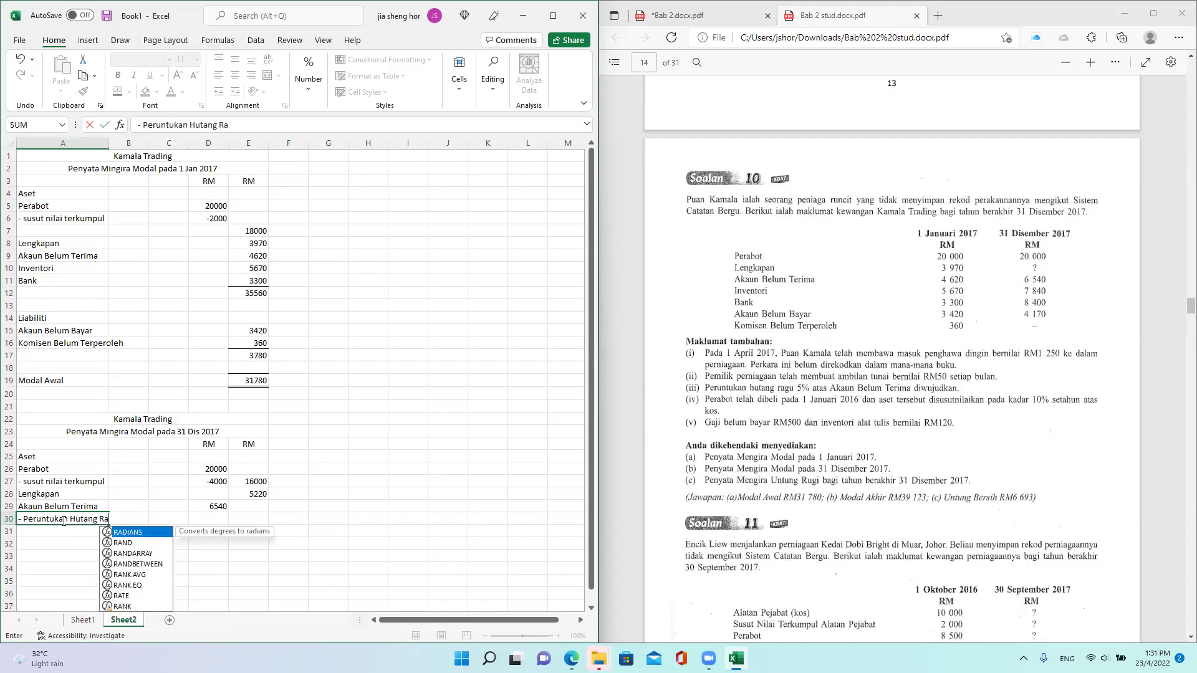
type("gu")
left_click(140, 125)
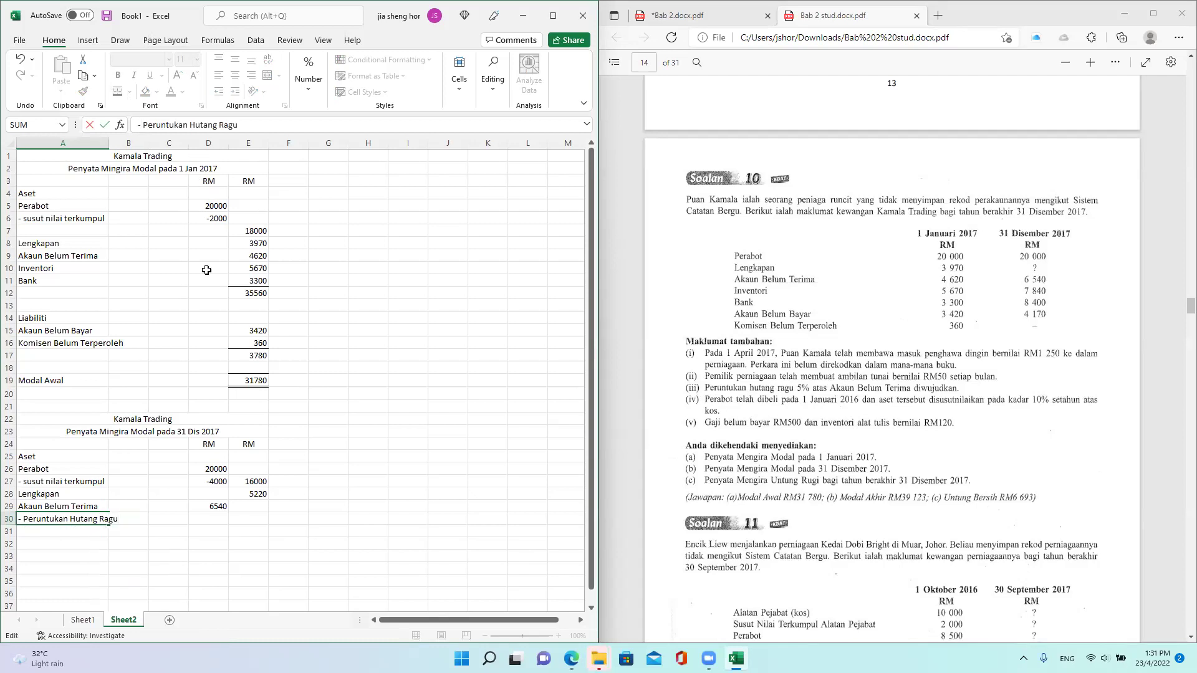
left_click(223, 557)
Calculate the doubtful debt provision in D30 with the formula =5%*D29
left_click(221, 522)
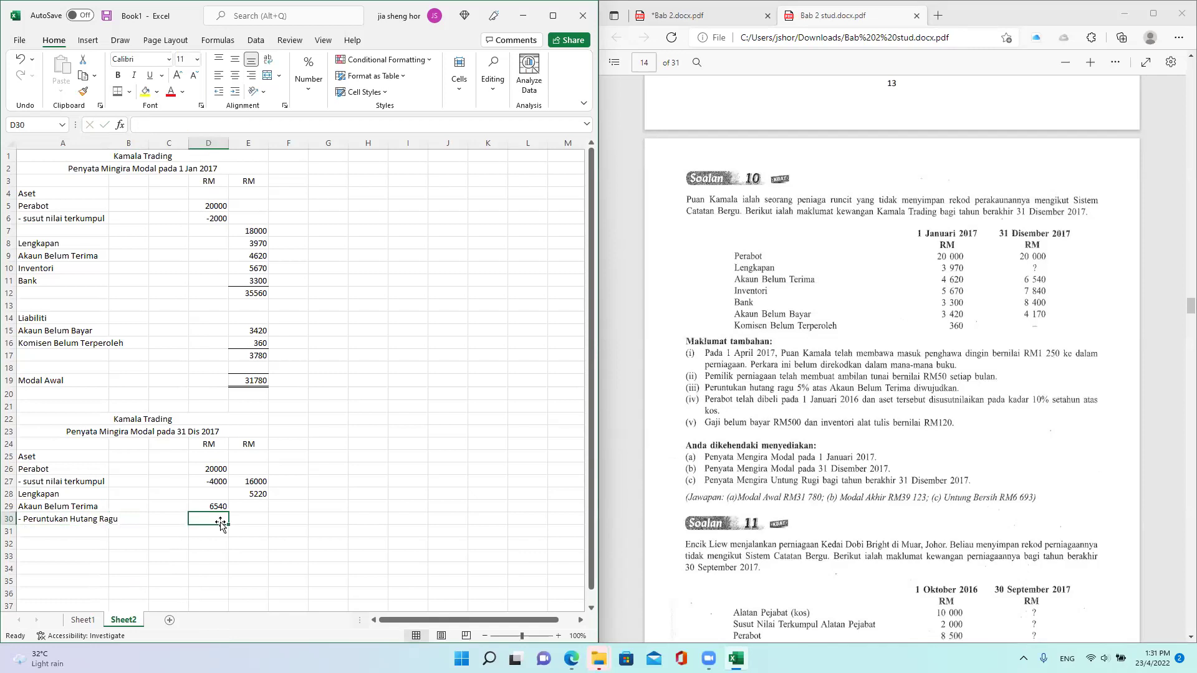
type("=5%")
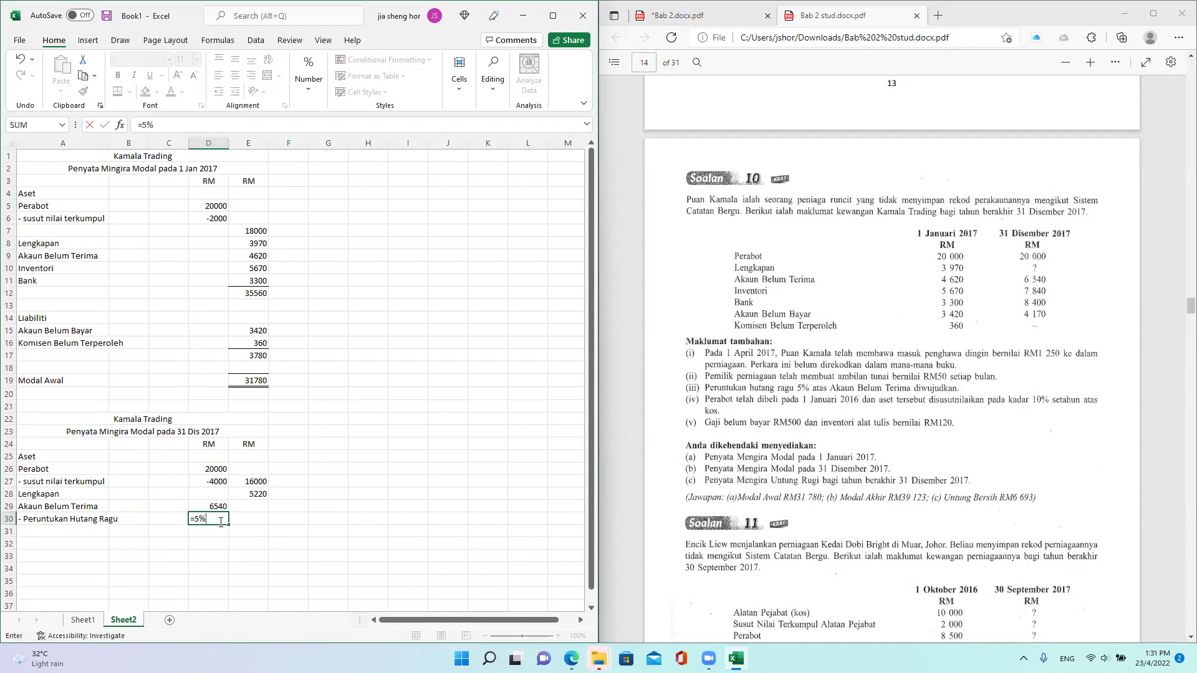
type("*")
left_click(215, 506)
key("Return")
left_click(273, 520)
Calculate the net accounts receivable in E30 with the formula =D29-D30
left_click(245, 518)
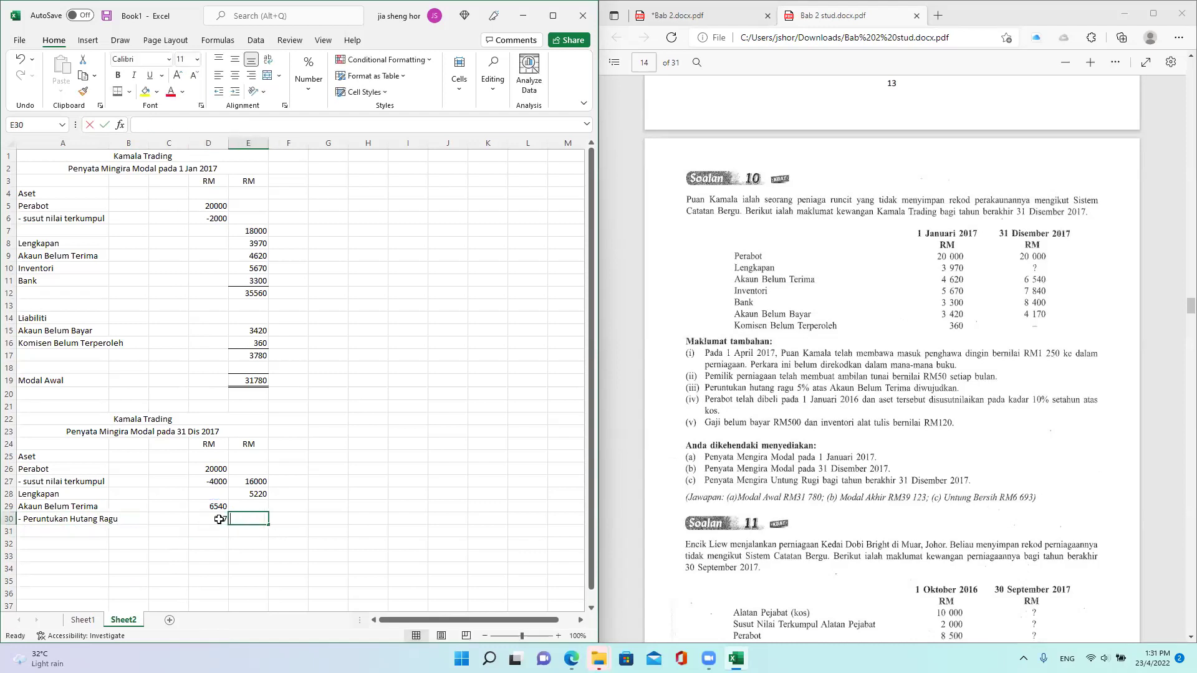
type("=")
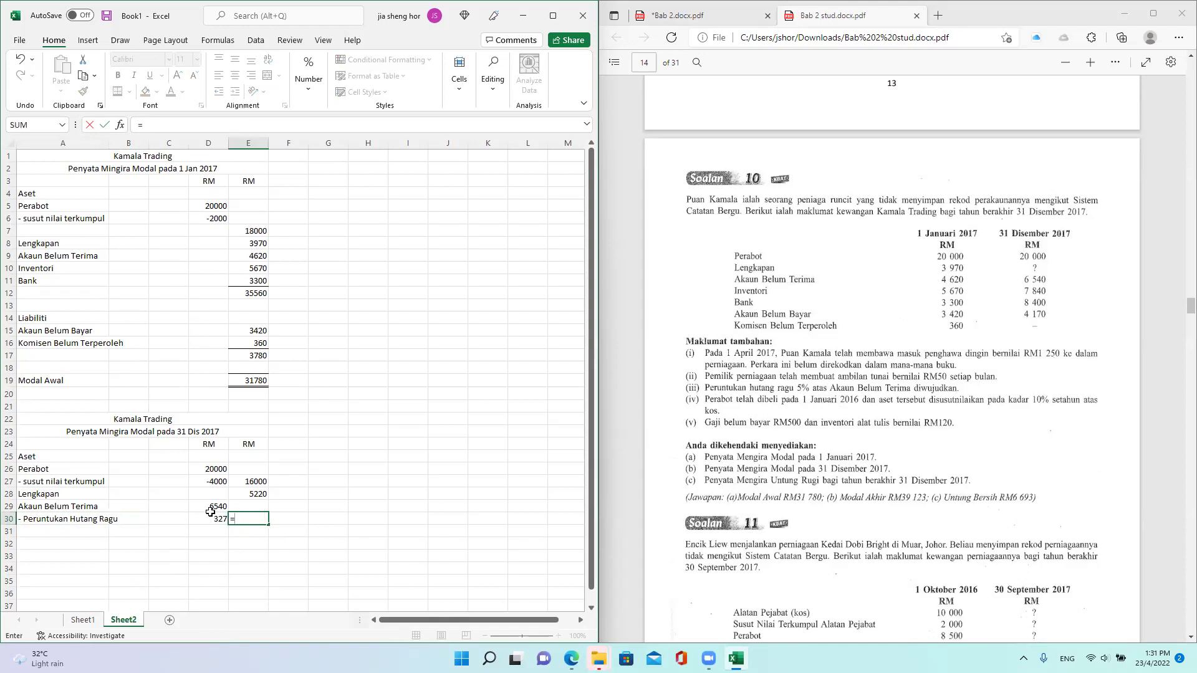
left_click(210, 507)
type("-")
left_click(210, 519)
key("Return")
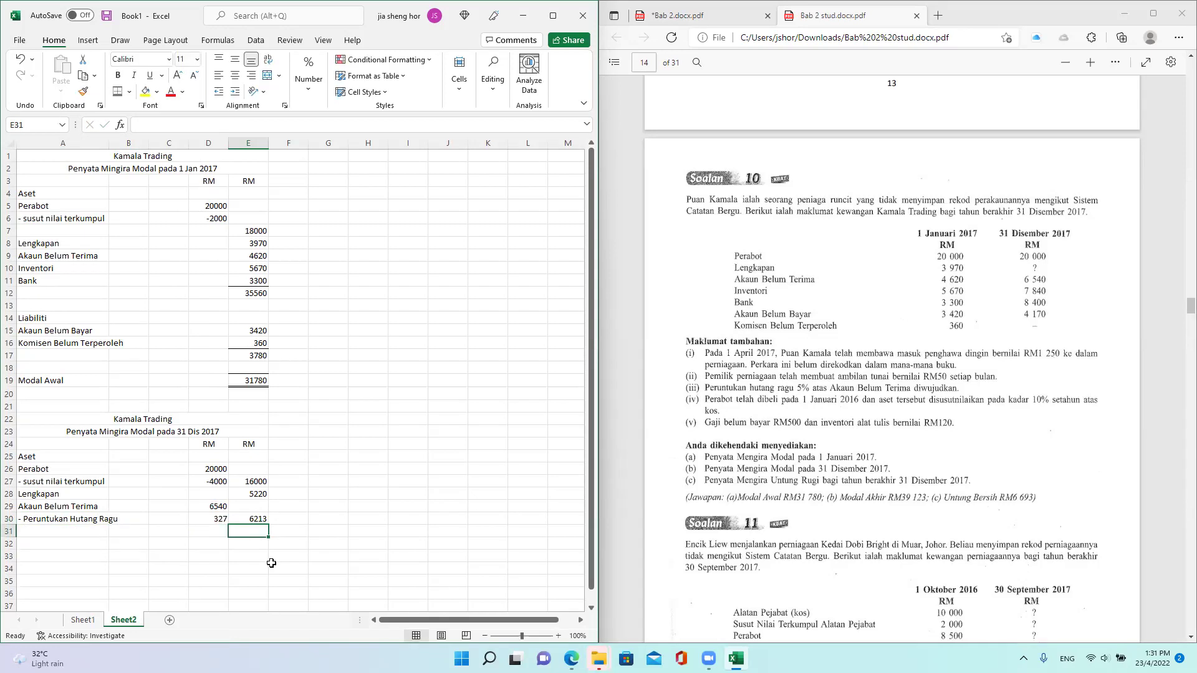
Enter the label "Bank" in A31 with the amount 7840 in E31
left_click(47, 531)
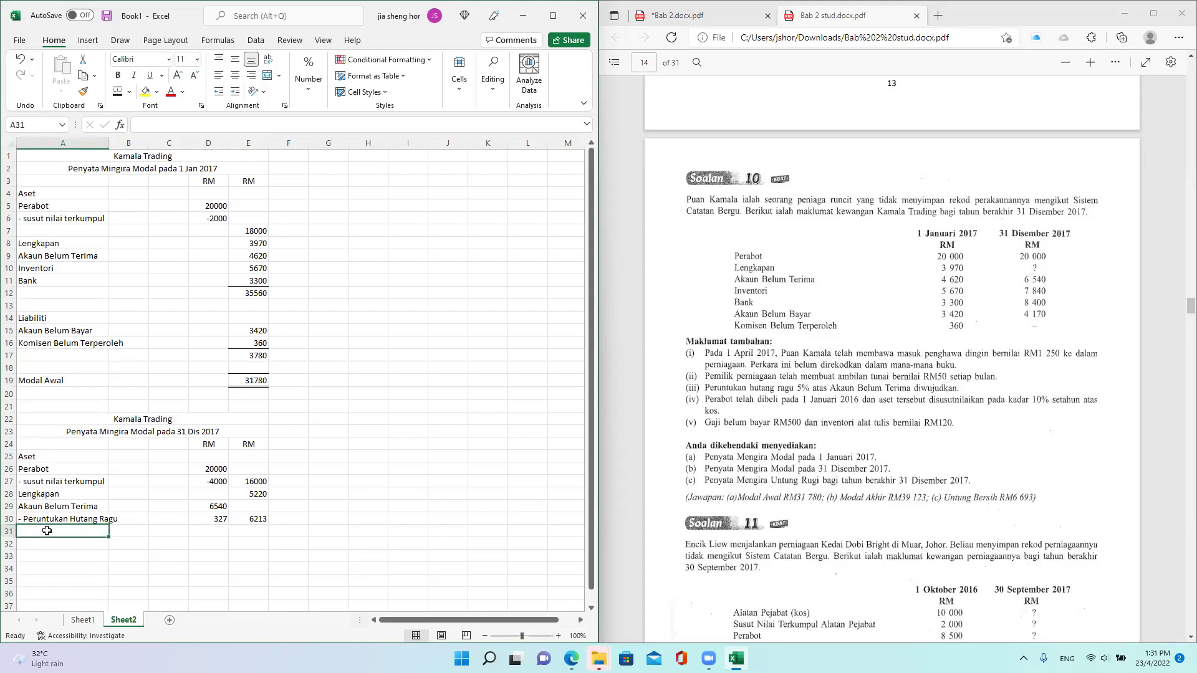
type("Bank")
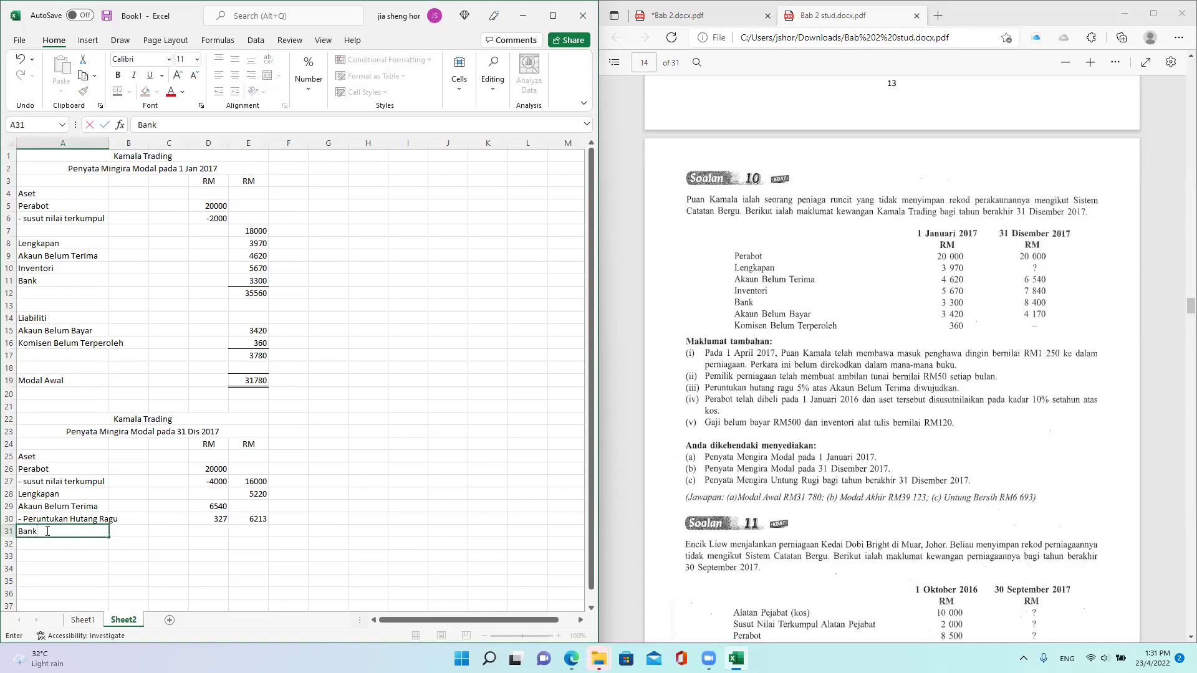
key("Tab")
key("Tab")
key("Tab")
key("Tab")
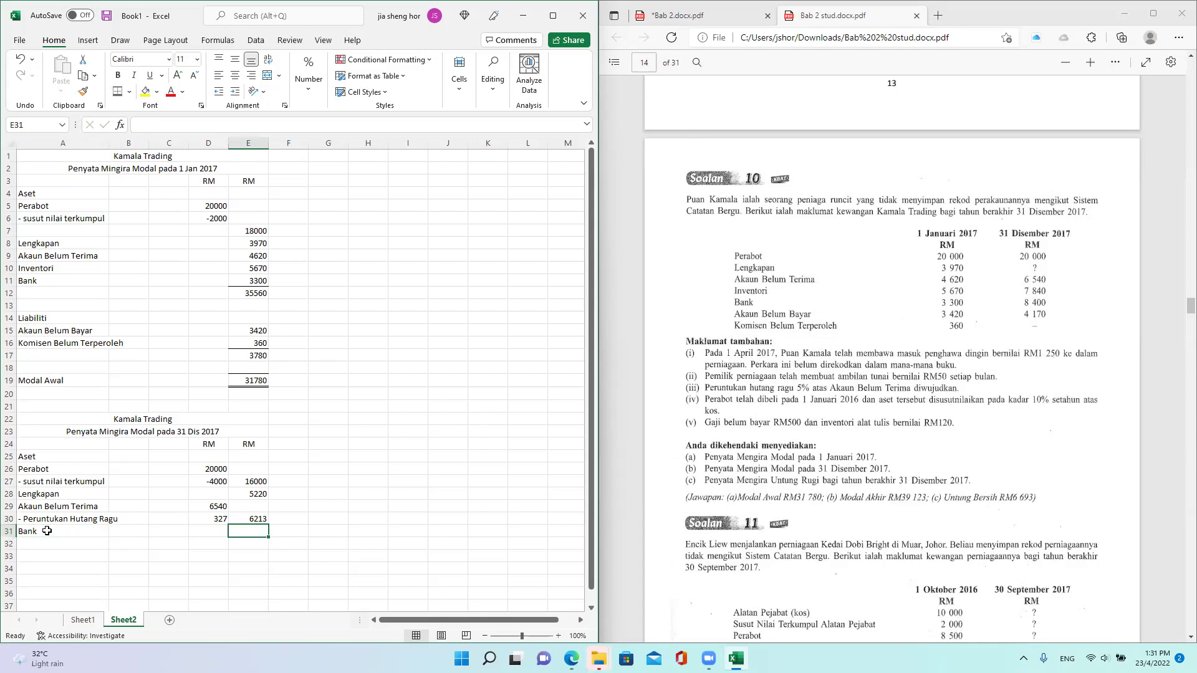
type("7840")
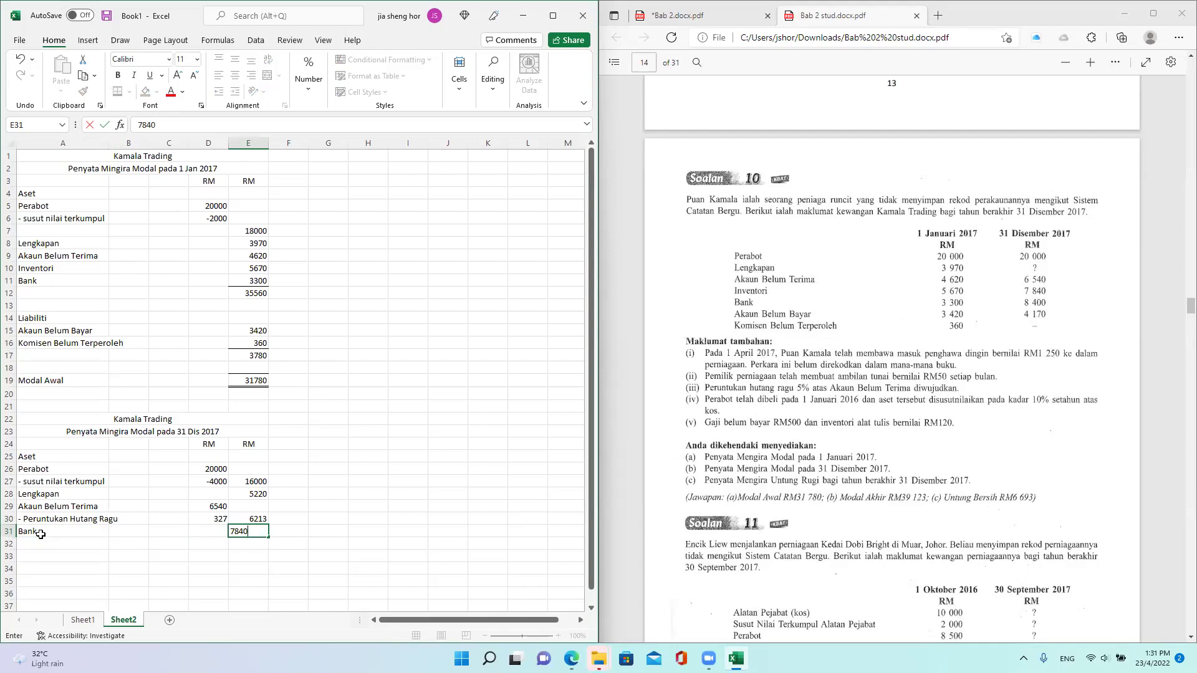
left_click(67, 558)
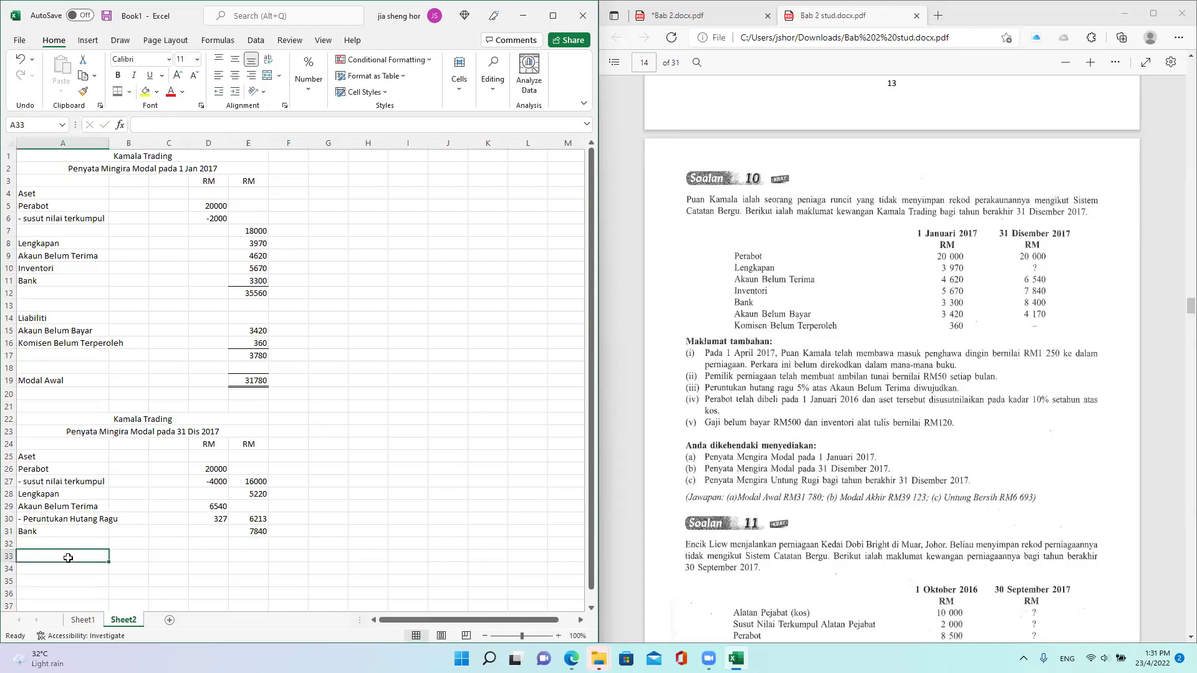
Enter the label "Inventori alat tulis" in A32 with the amount 120 in E32
left_click(57, 546)
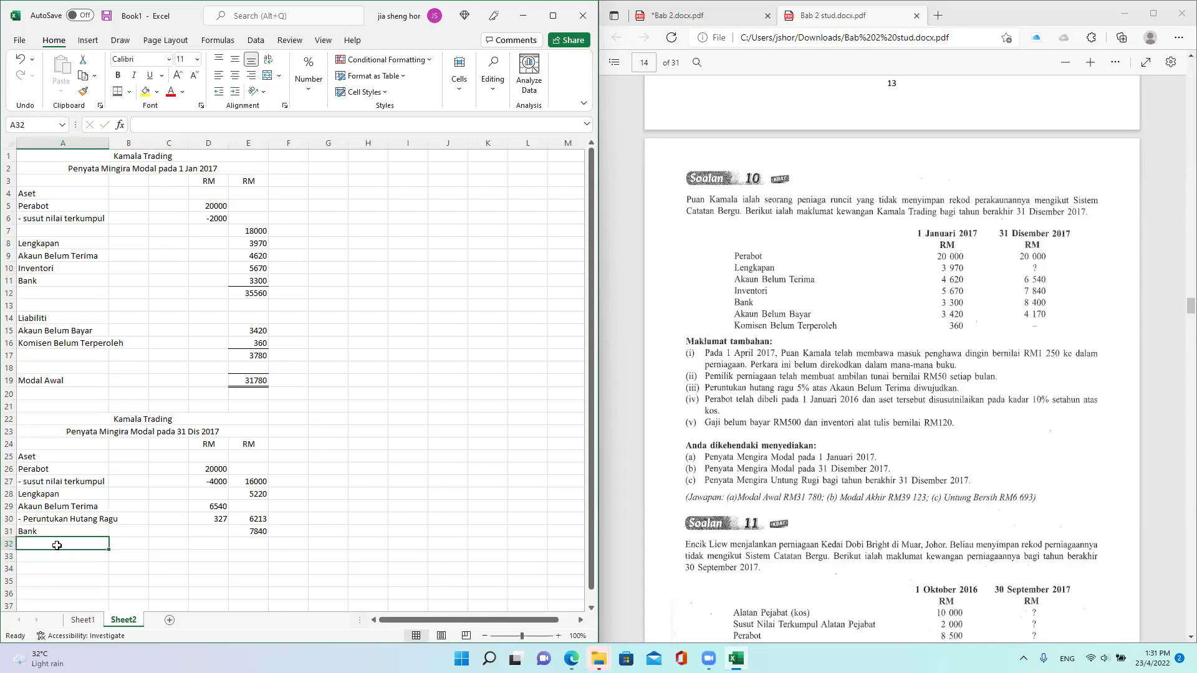
type("Invento")
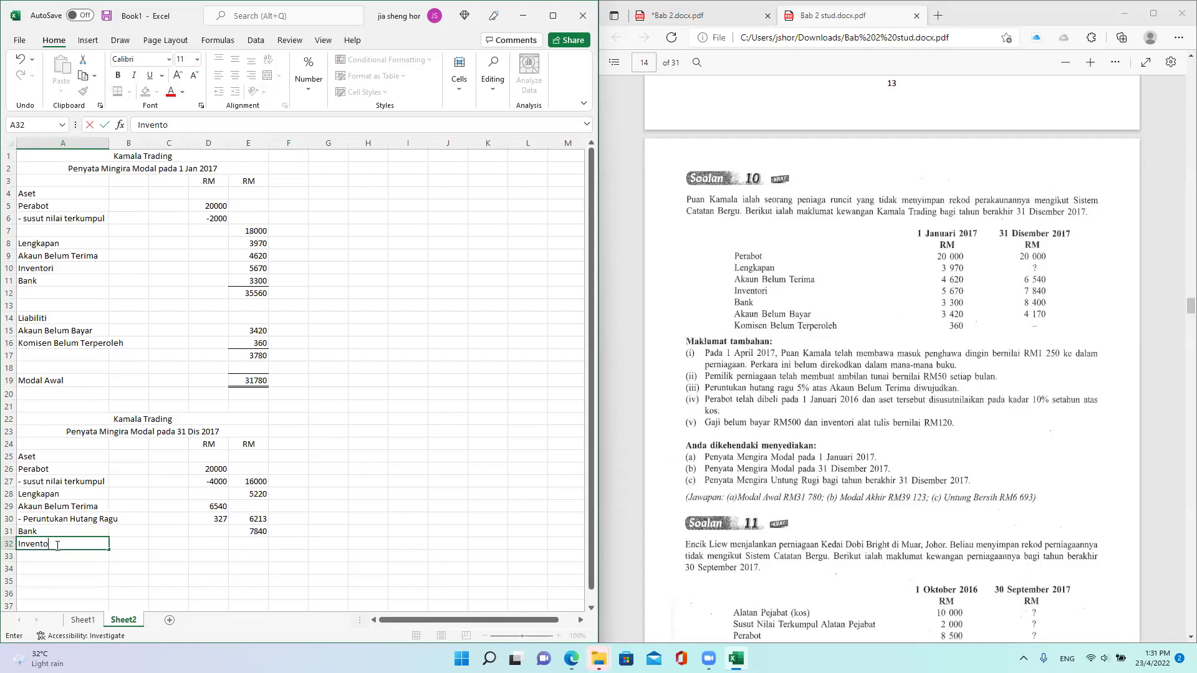
type("ri alat tu")
left_click(257, 544)
type("120")
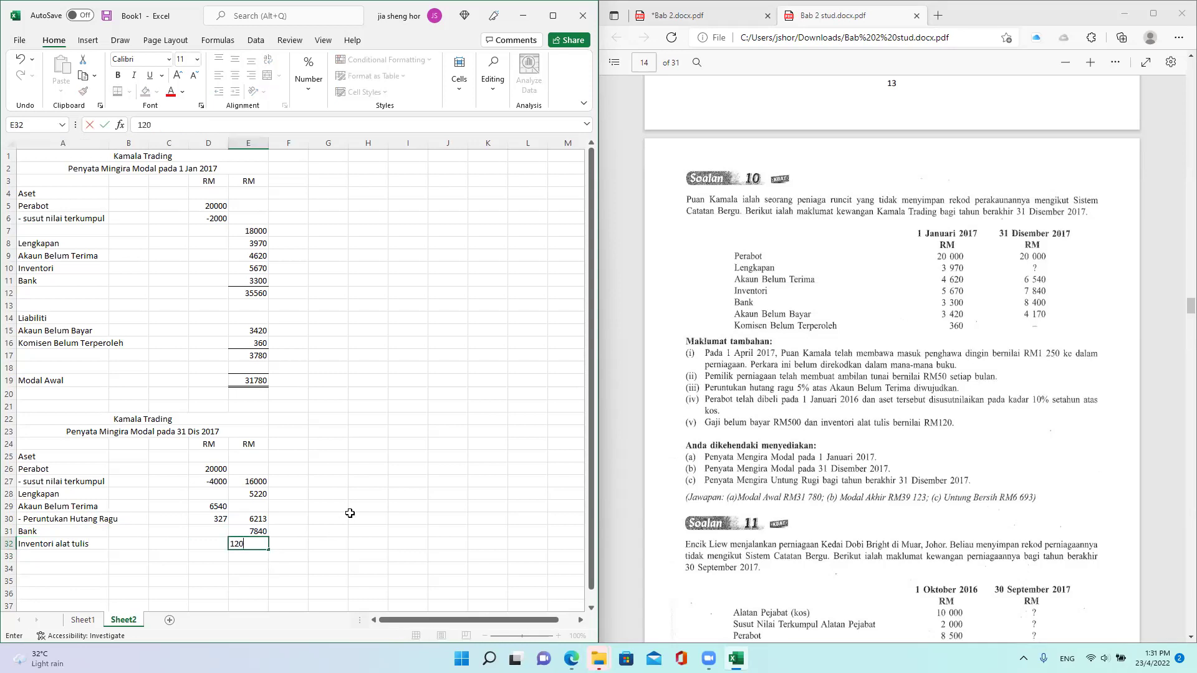
left_click(350, 516)
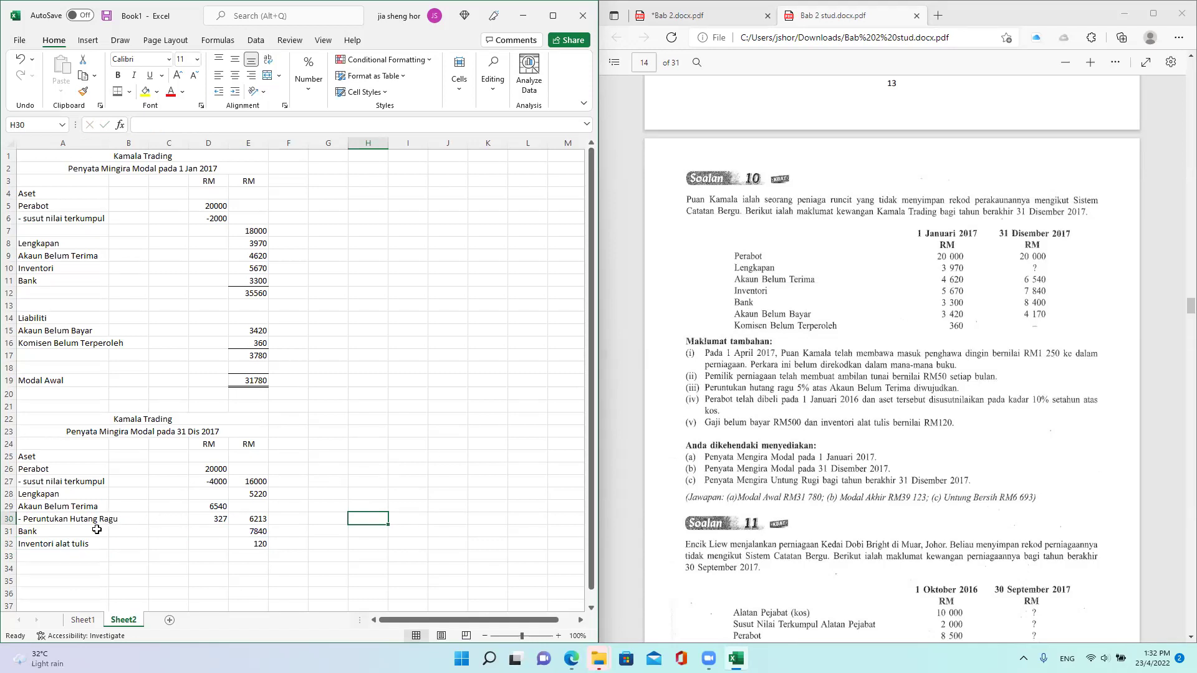
Enter the label "Inventori" in A33, removing the autocompleted words "alat tulis"
left_click(54, 560)
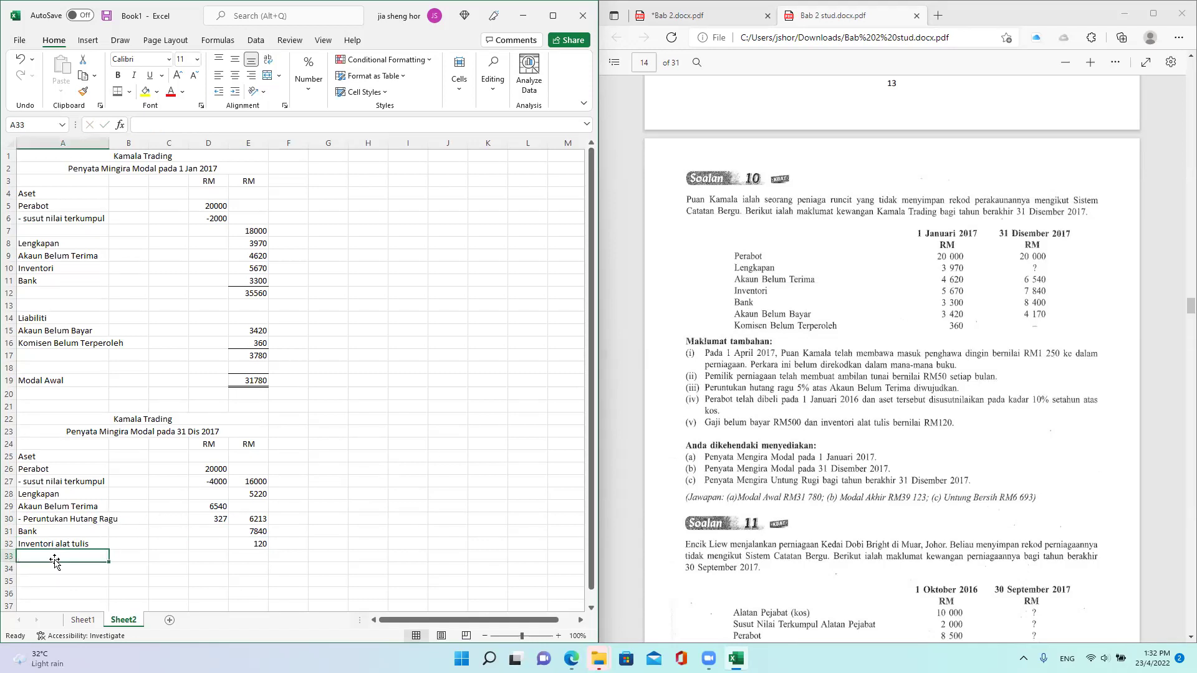
type("Invento")
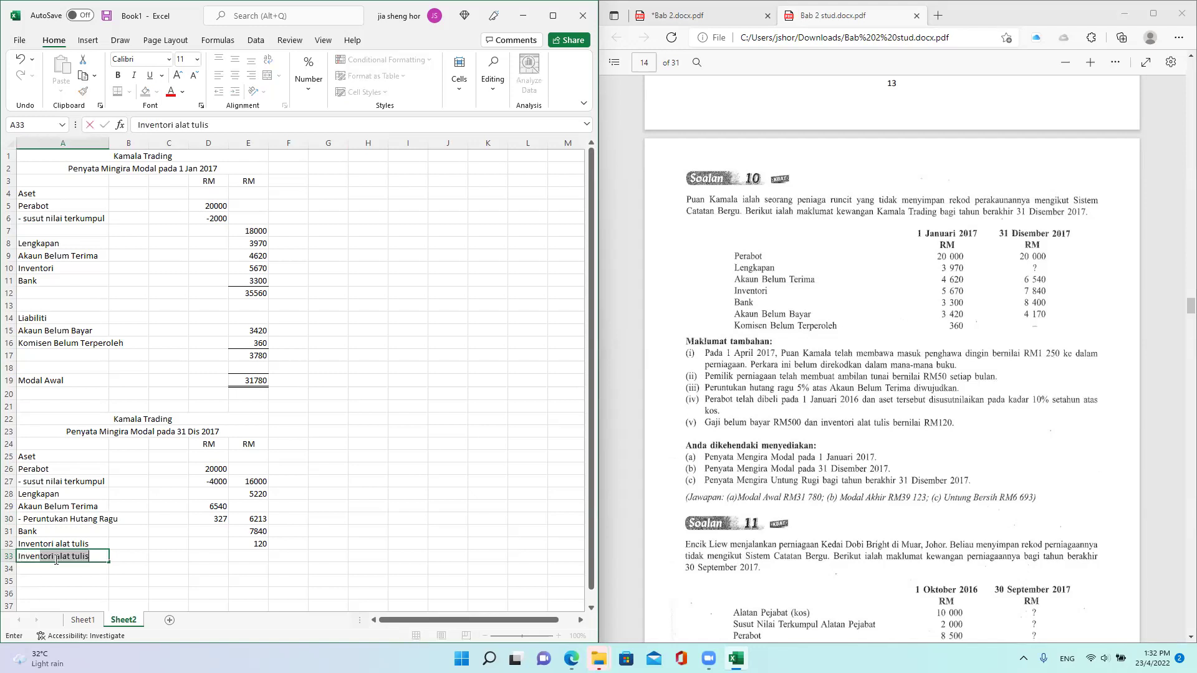
type("ri")
left_click(157, 555)
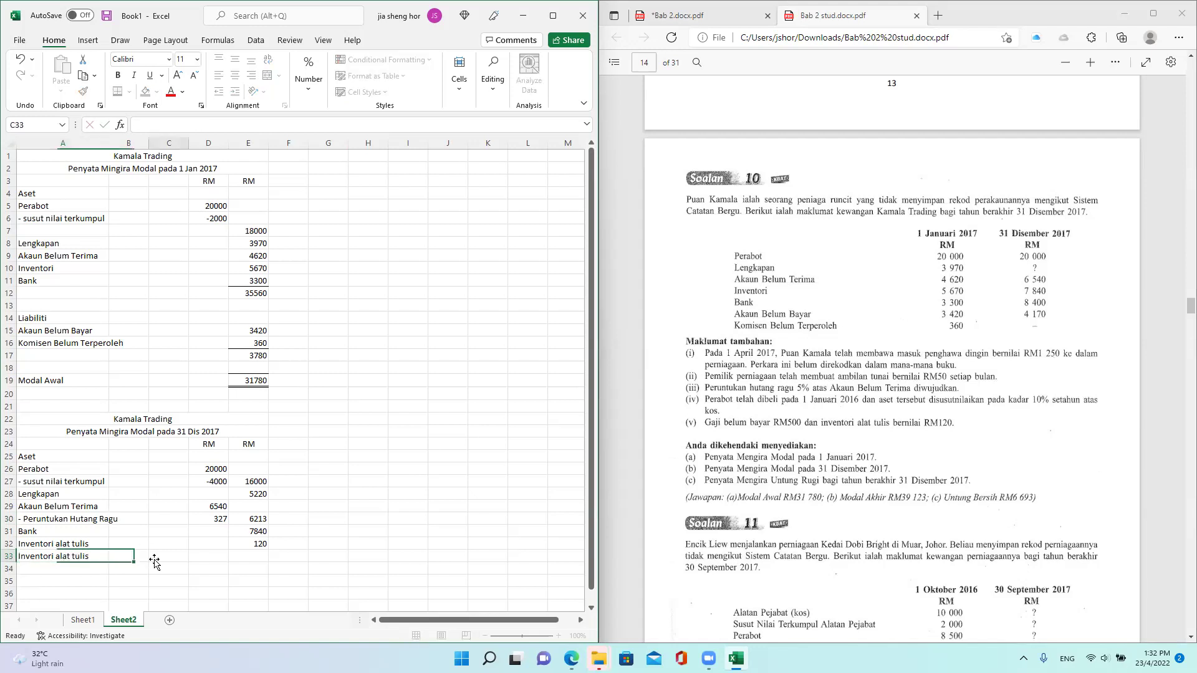
left_click(98, 559)
left_click_drag(174, 125, 210, 125)
key("BackSpace")
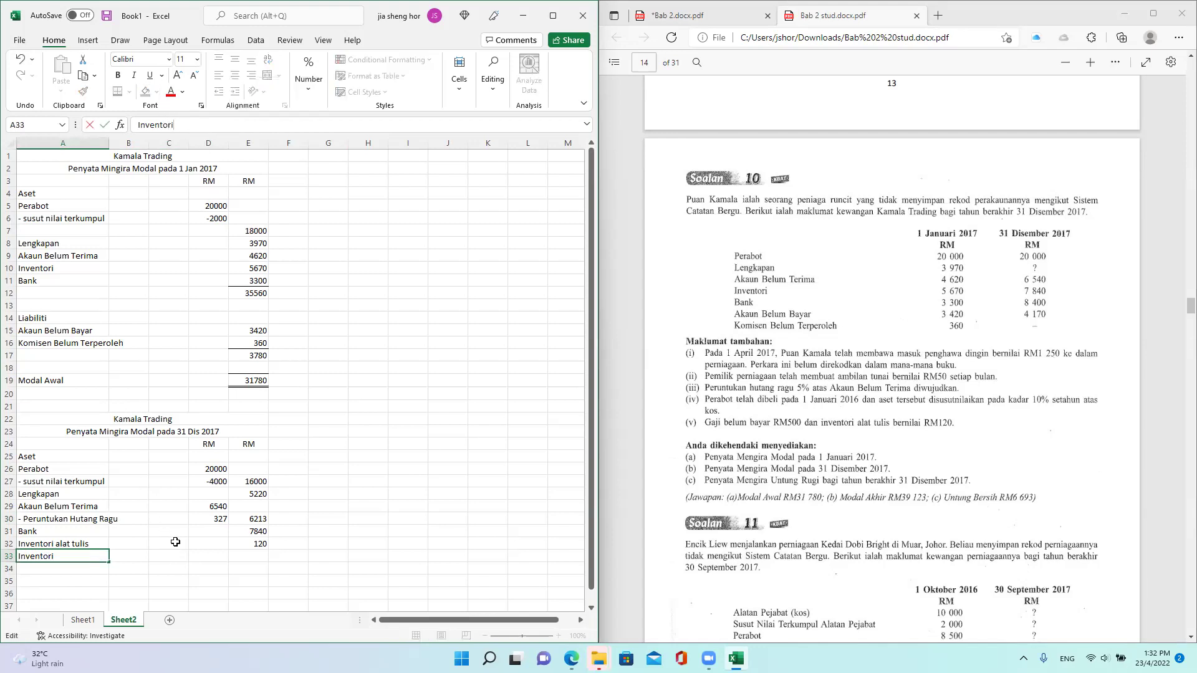
left_click(175, 543)
Correct the Bank amount in E31 to 8400
left_click(259, 556)
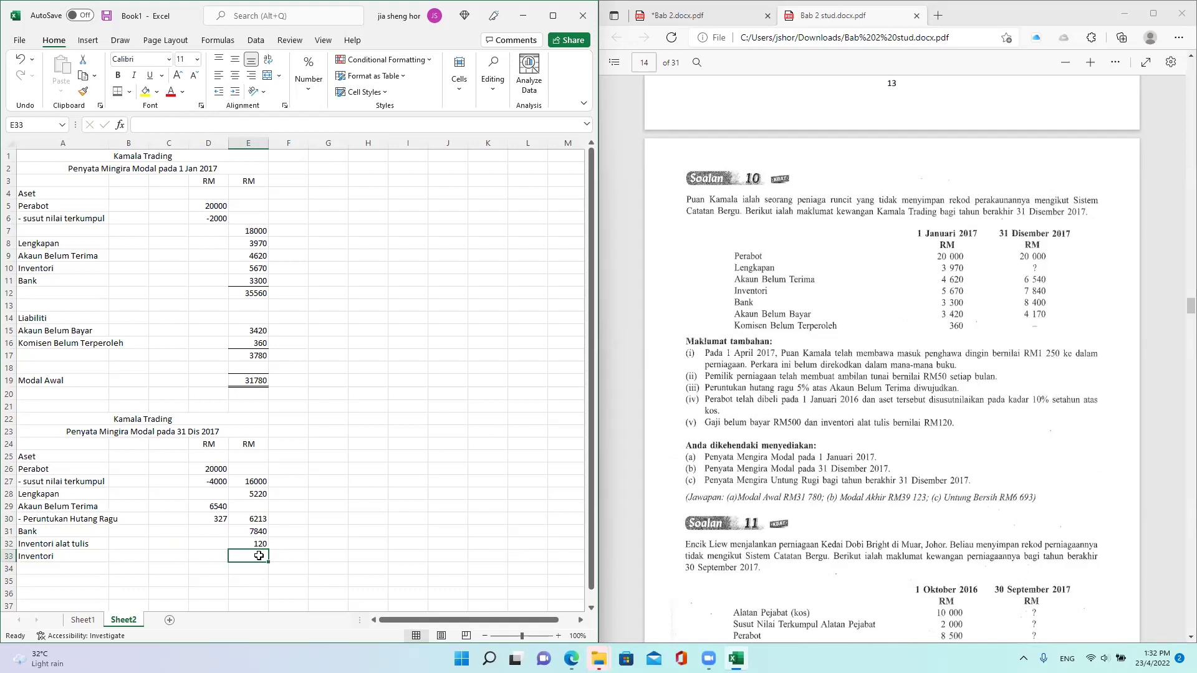
left_click(258, 530)
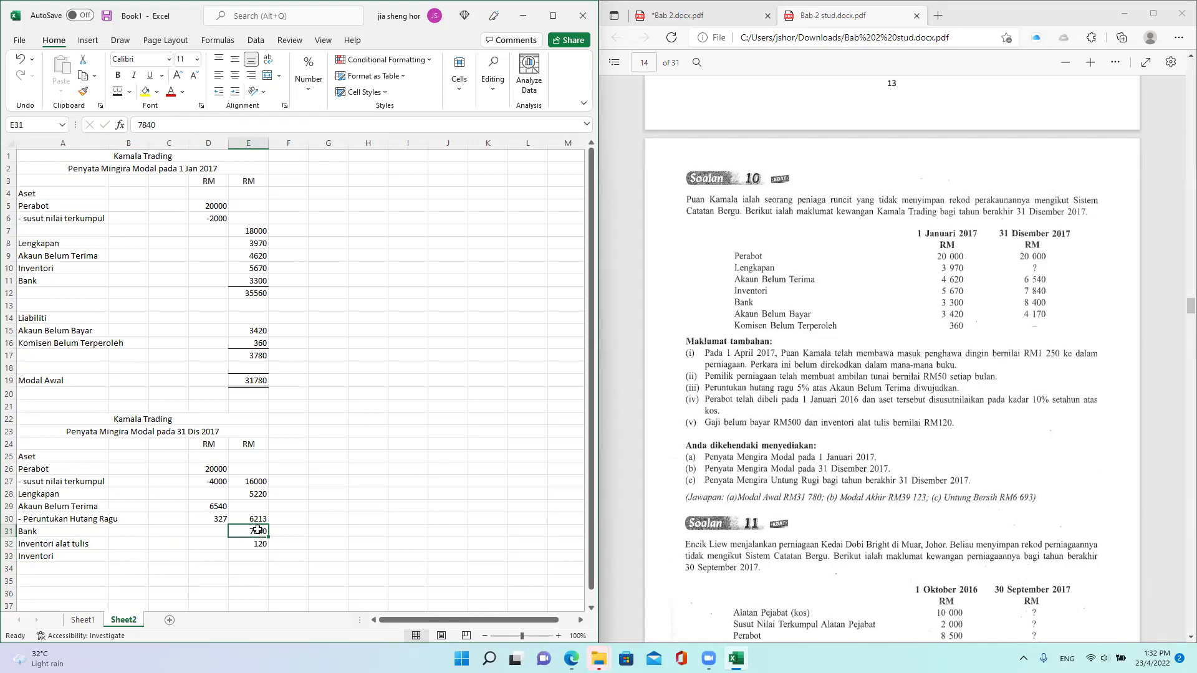
type("8400")
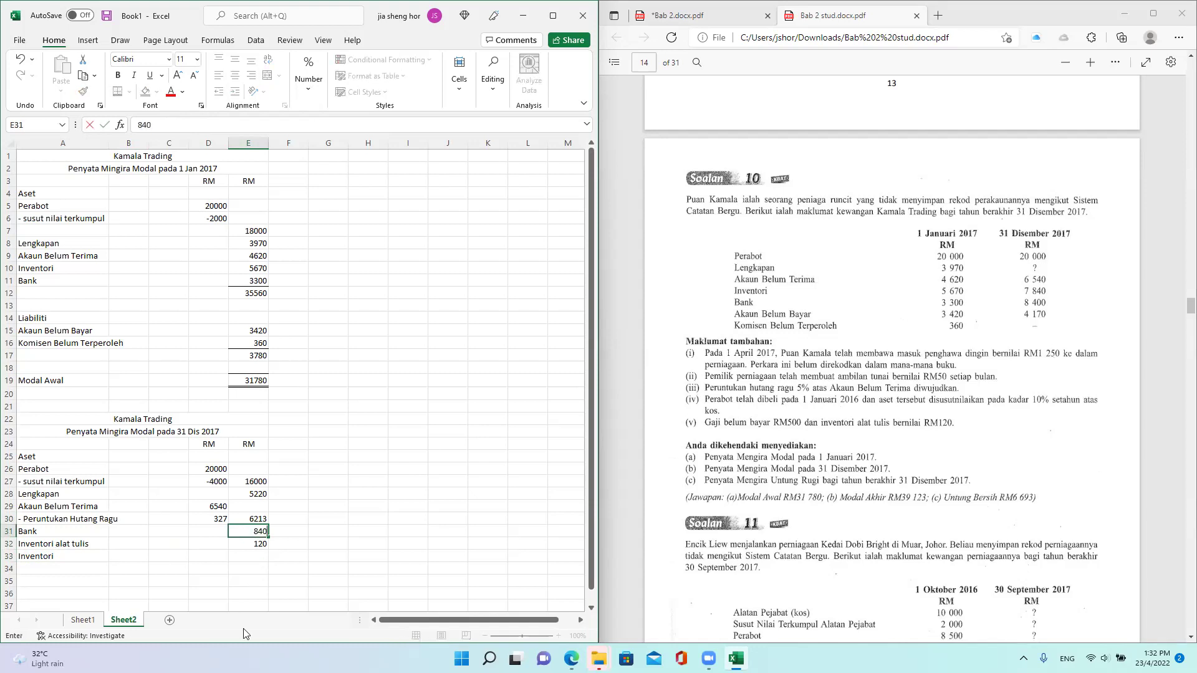
Enter the Inventori amount 7840 in E33
left_click(249, 555)
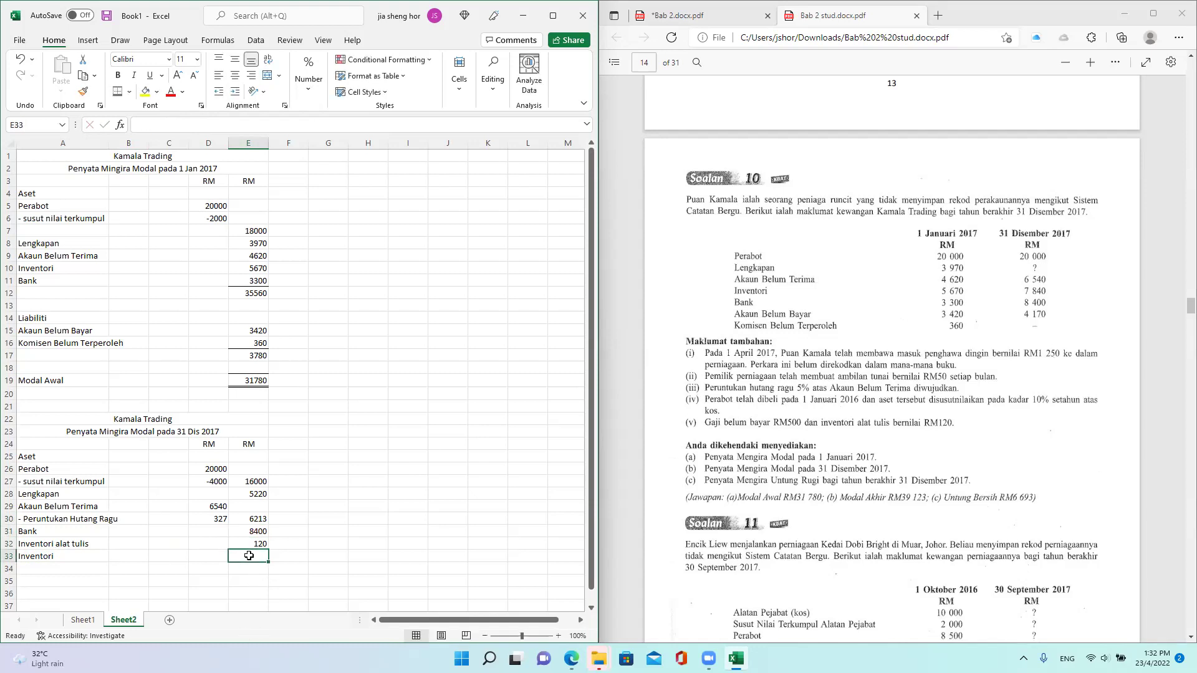
type("7840")
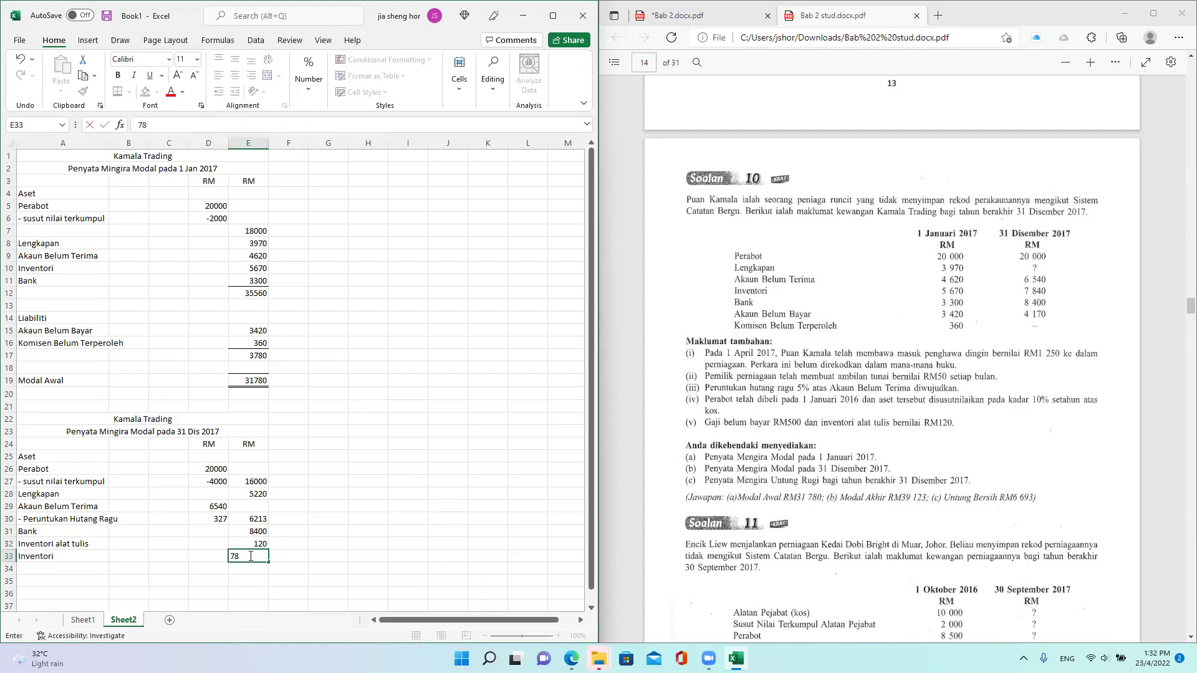
left_click(146, 569)
left_click(236, 569)
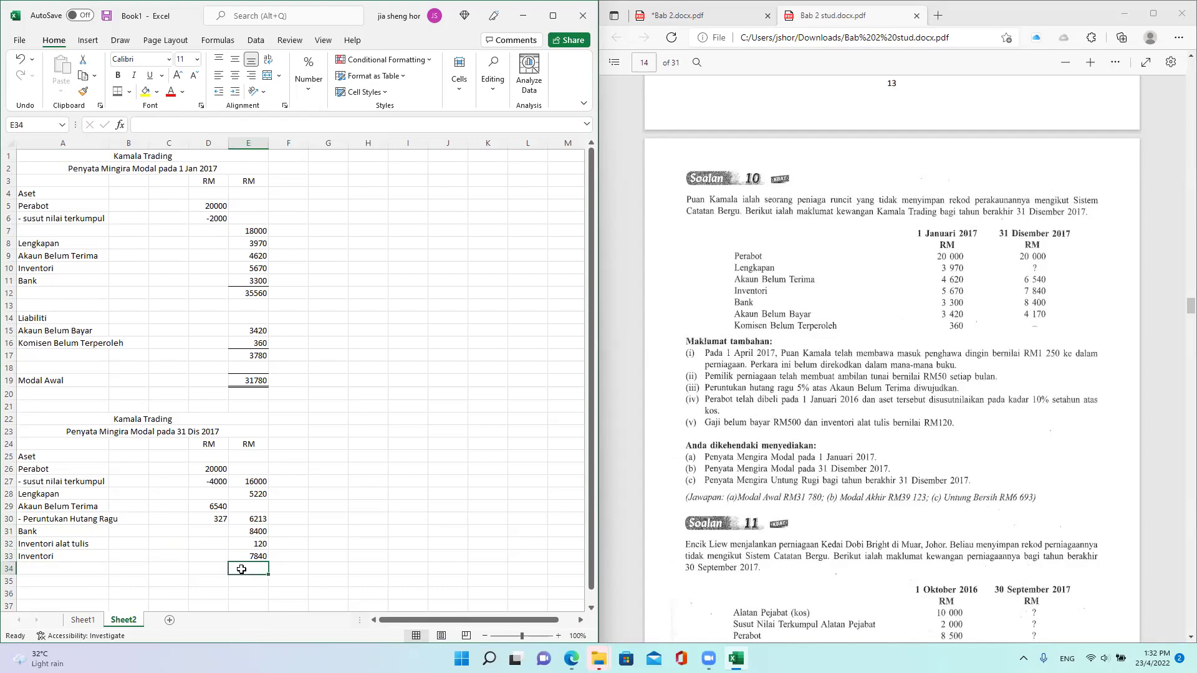
Total the assets in E34 with a sum of E26:E33
left_click(493, 84)
left_click(510, 119)
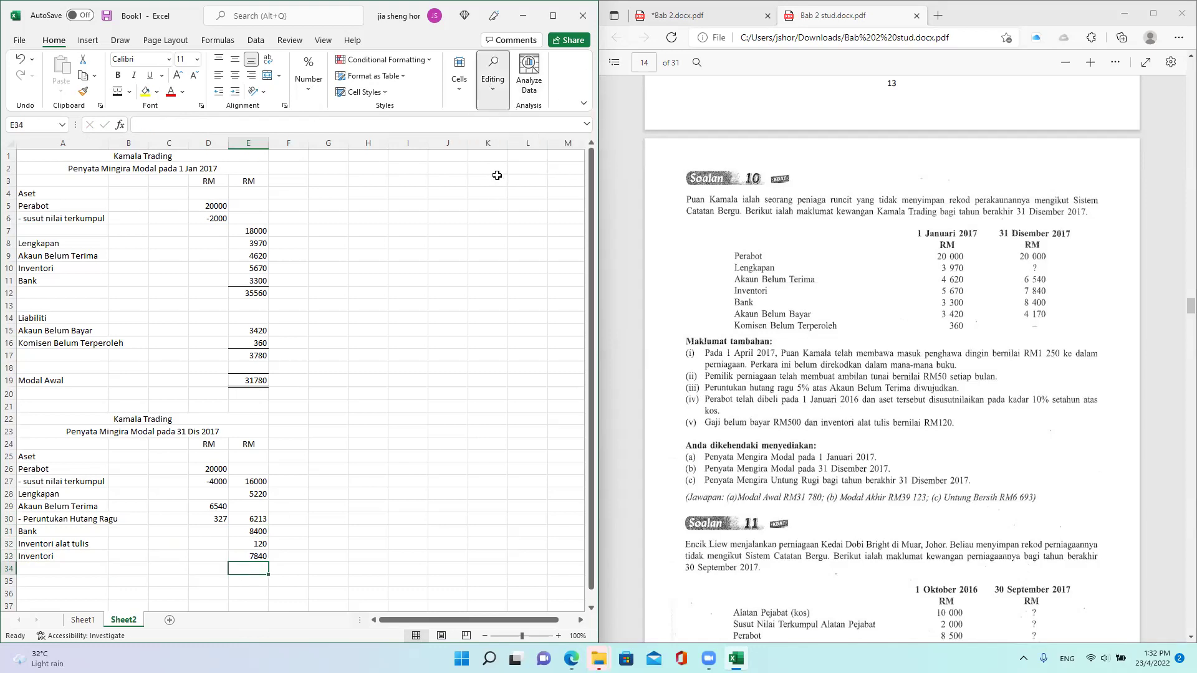
left_click_drag(249, 482, 249, 556)
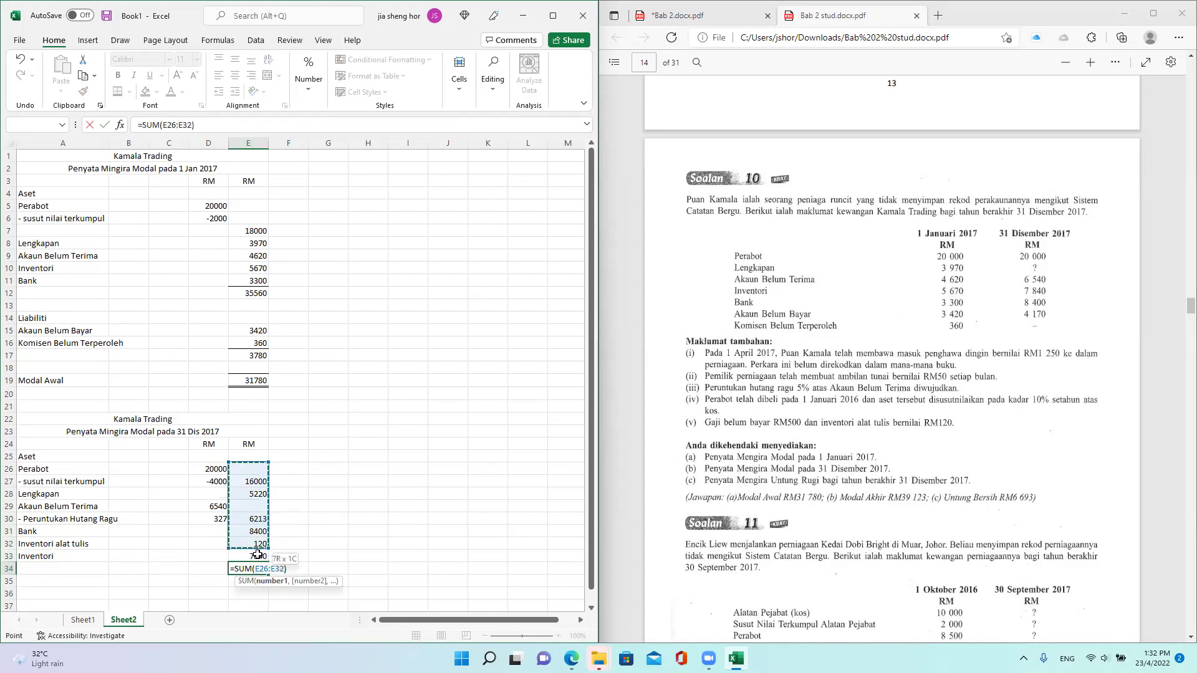
key("Return")
Enter the heading "Liabiliti" in A36, leaving one blank row below the asset total
scroll(275, 522, "down", 1)
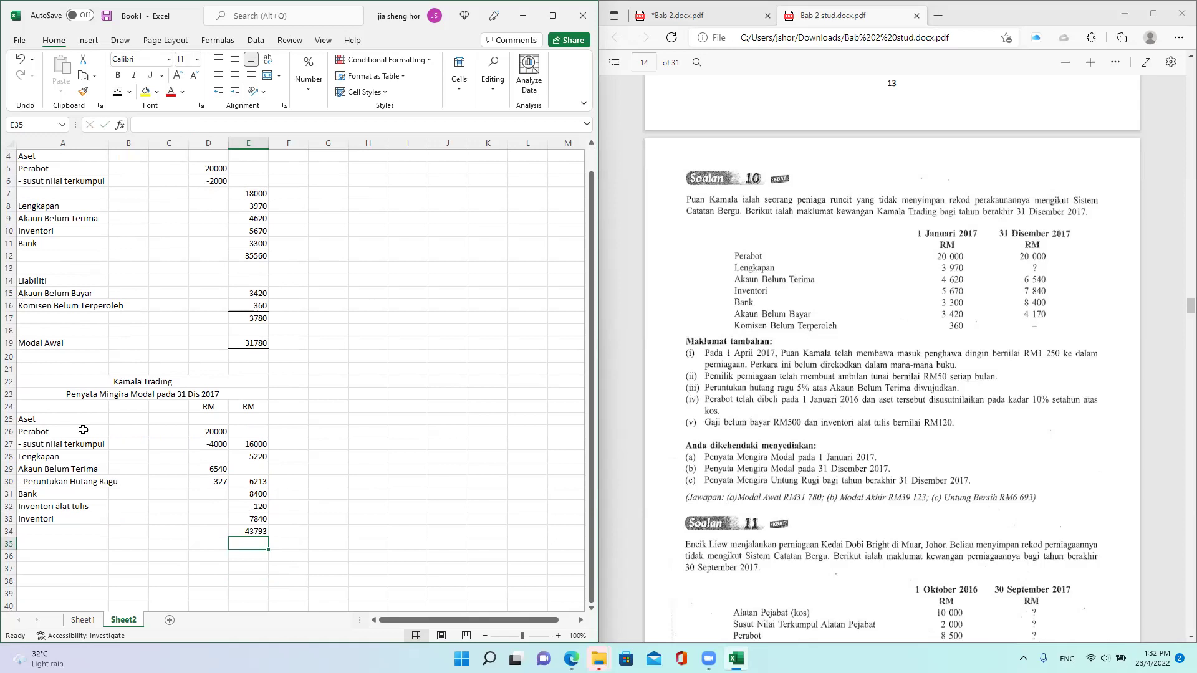
left_click(59, 534)
key("Down")
key("Down")
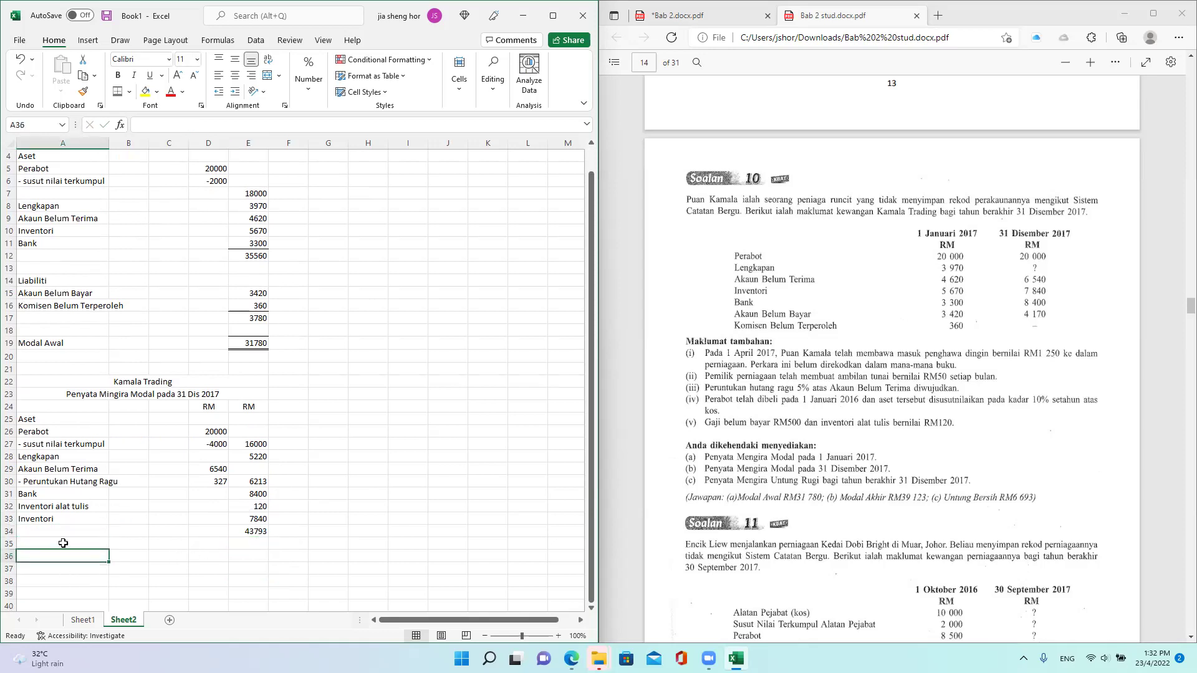
type("Liabil")
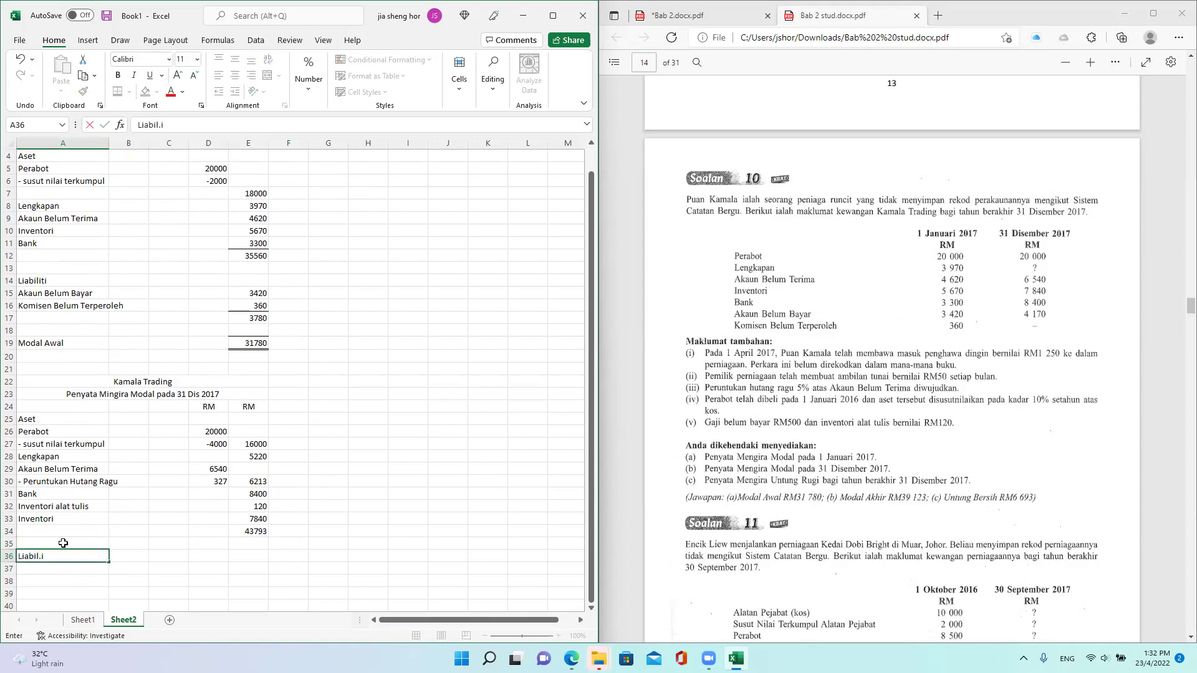
type("iti")
Enter the label "Akaun Belum Bayar" in A37 with the amount 4170 in E37
left_click(52, 572)
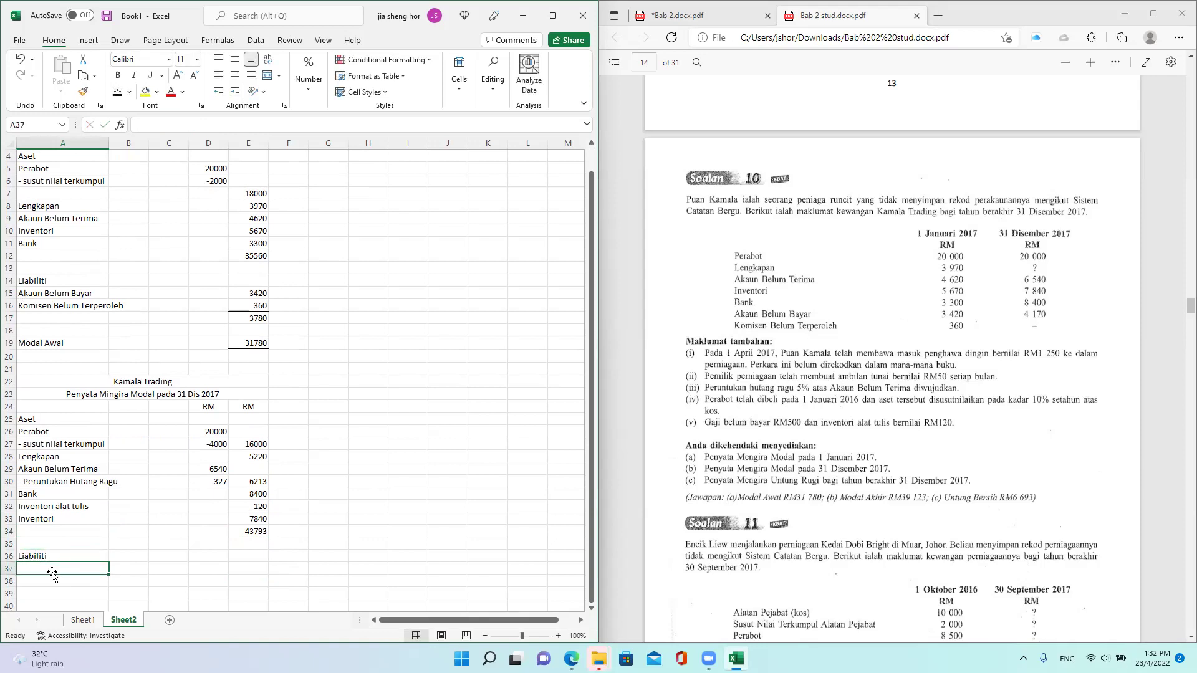
type("Akaun Belum Bayar")
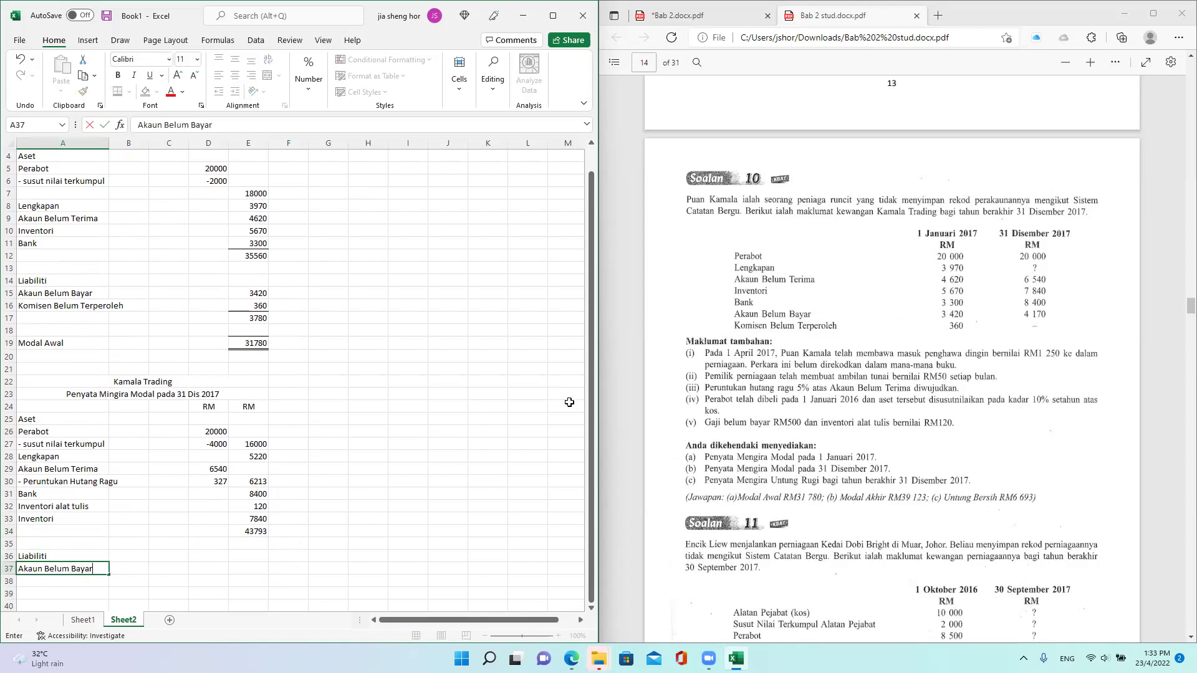
left_click(212, 566)
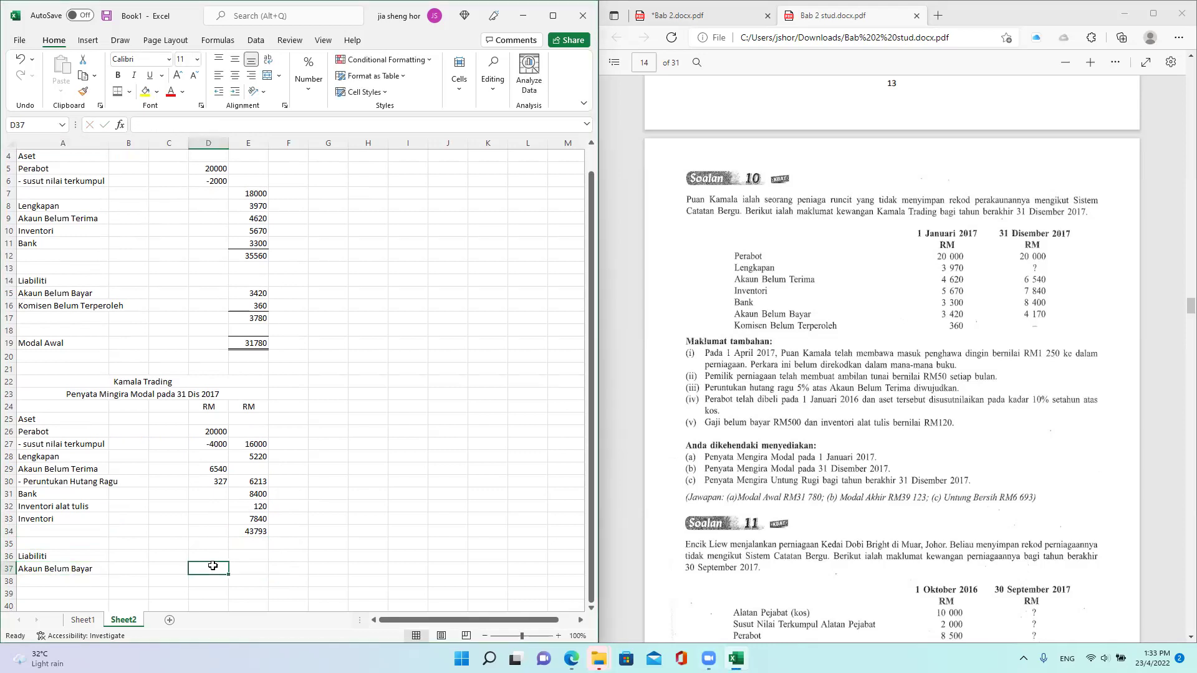
key("Right")
type("41")
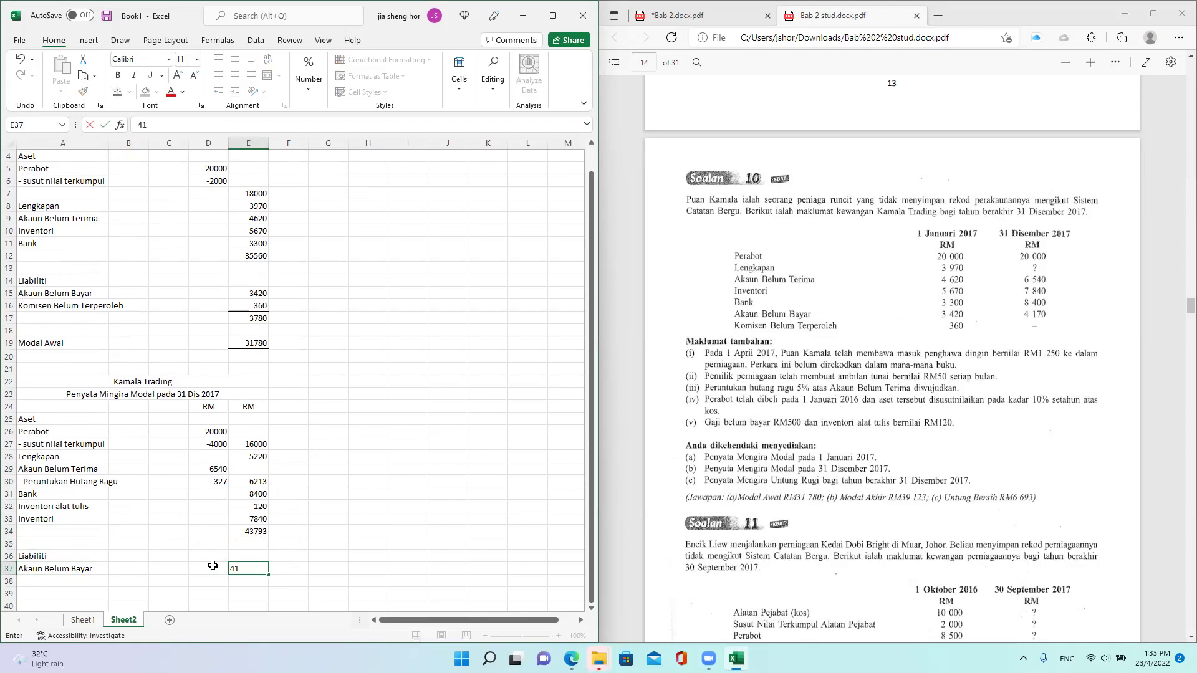
type("70")
scroll(55, 545, "down", 1)
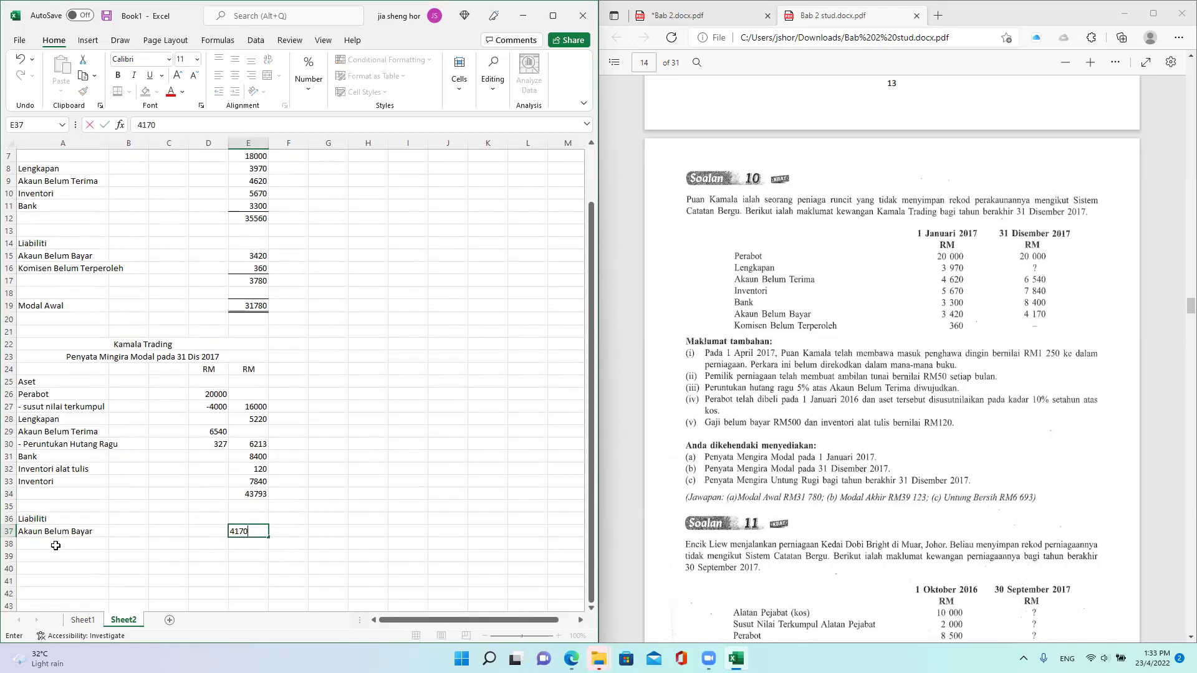
Enter the label "Gaji Belum Bayar" in A38 with the amount 500 in E38
left_click(57, 545)
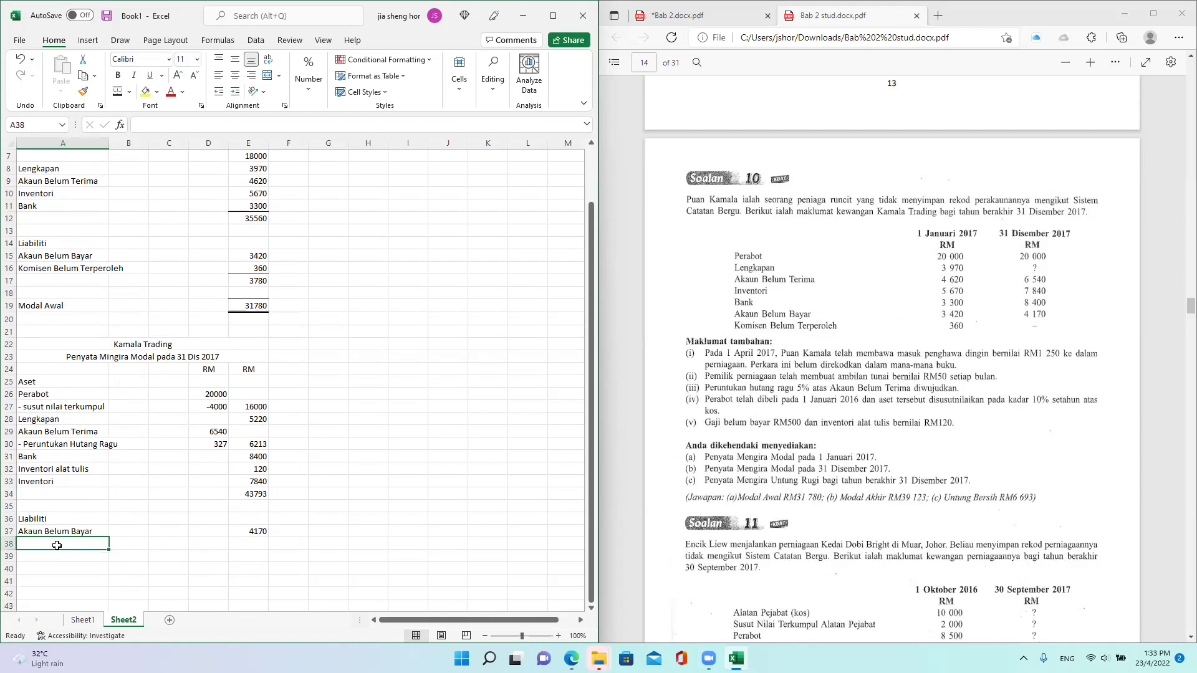
type("Gaji Belum Bayar")
left_click(241, 544)
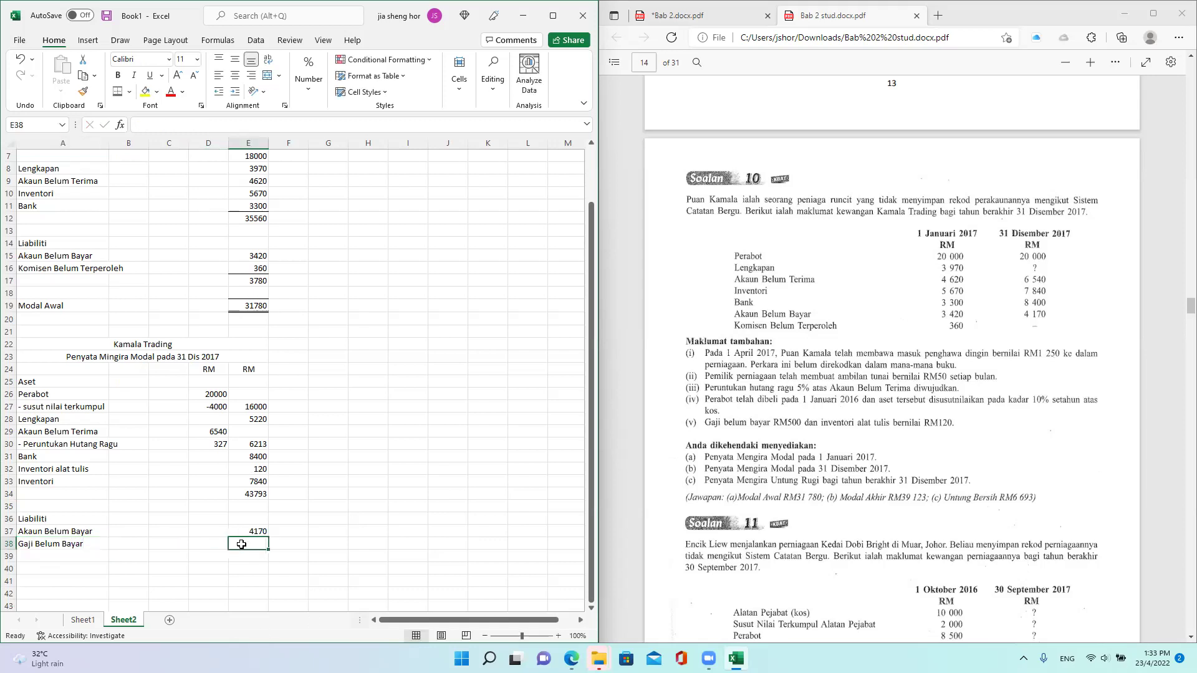
type("360")
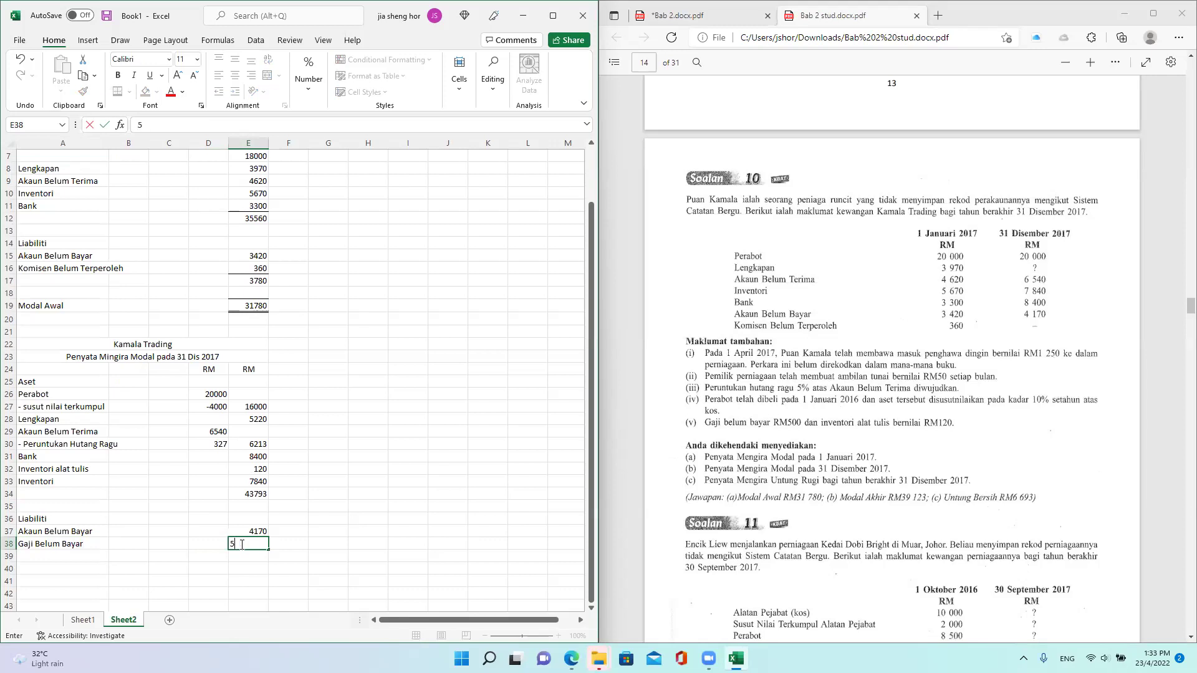
type("0")
left_click(376, 521)
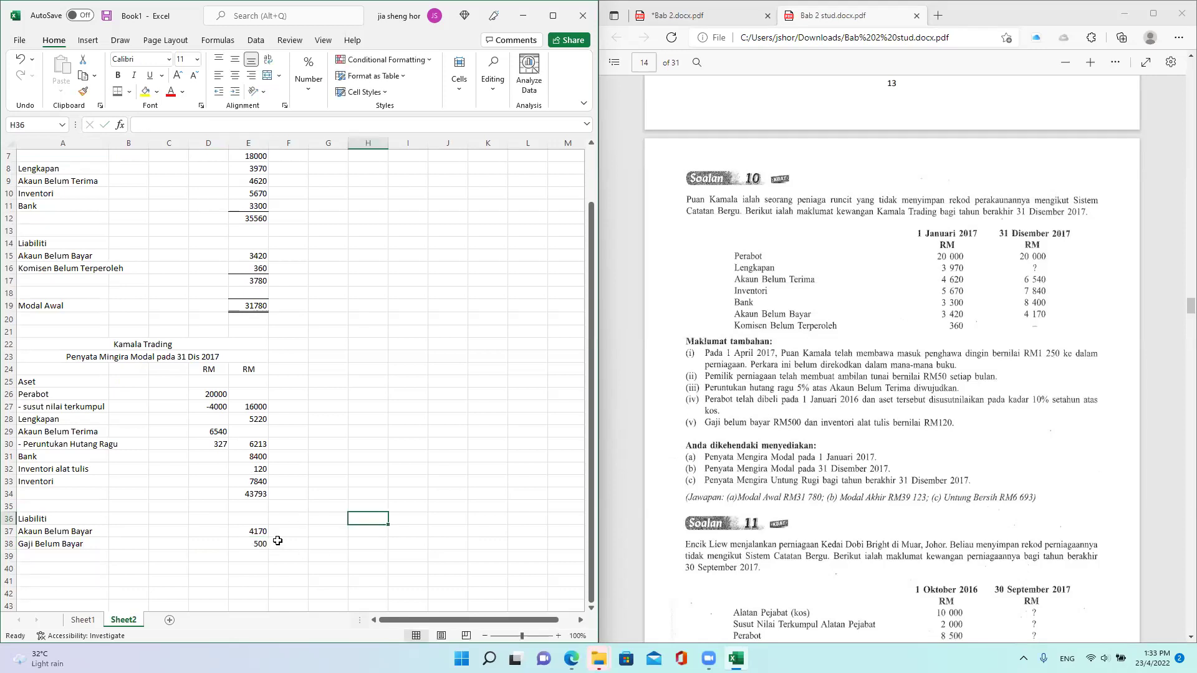
left_click(256, 542)
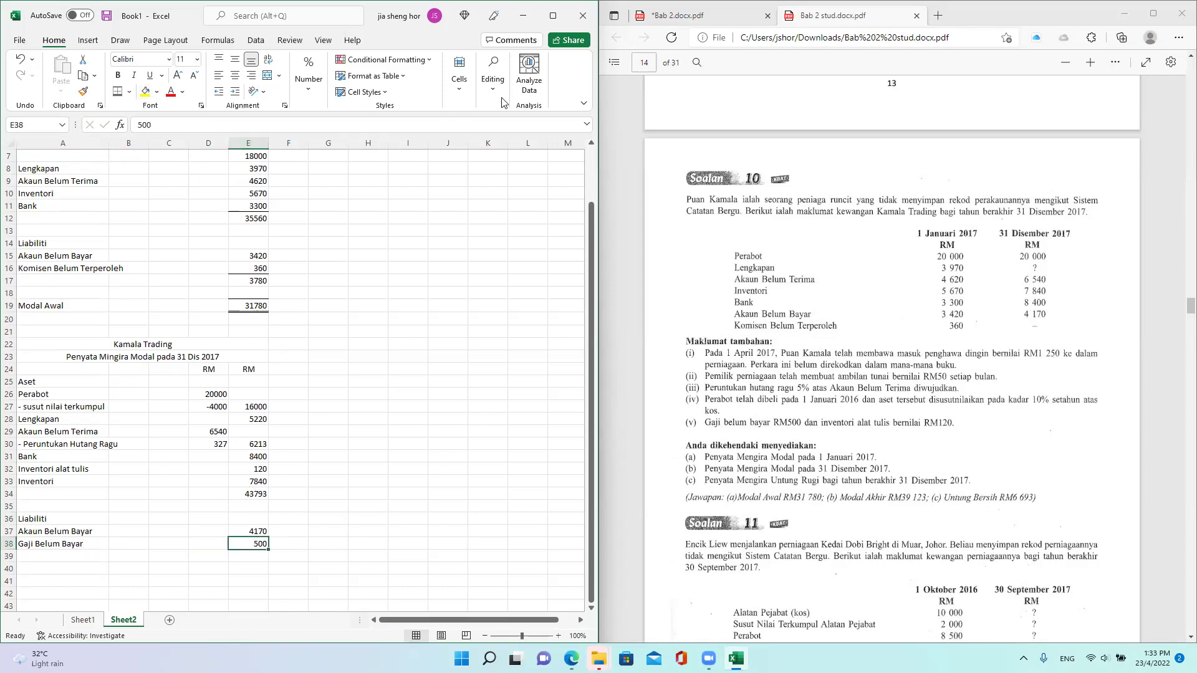
left_click(492, 80)
left_click(500, 124)
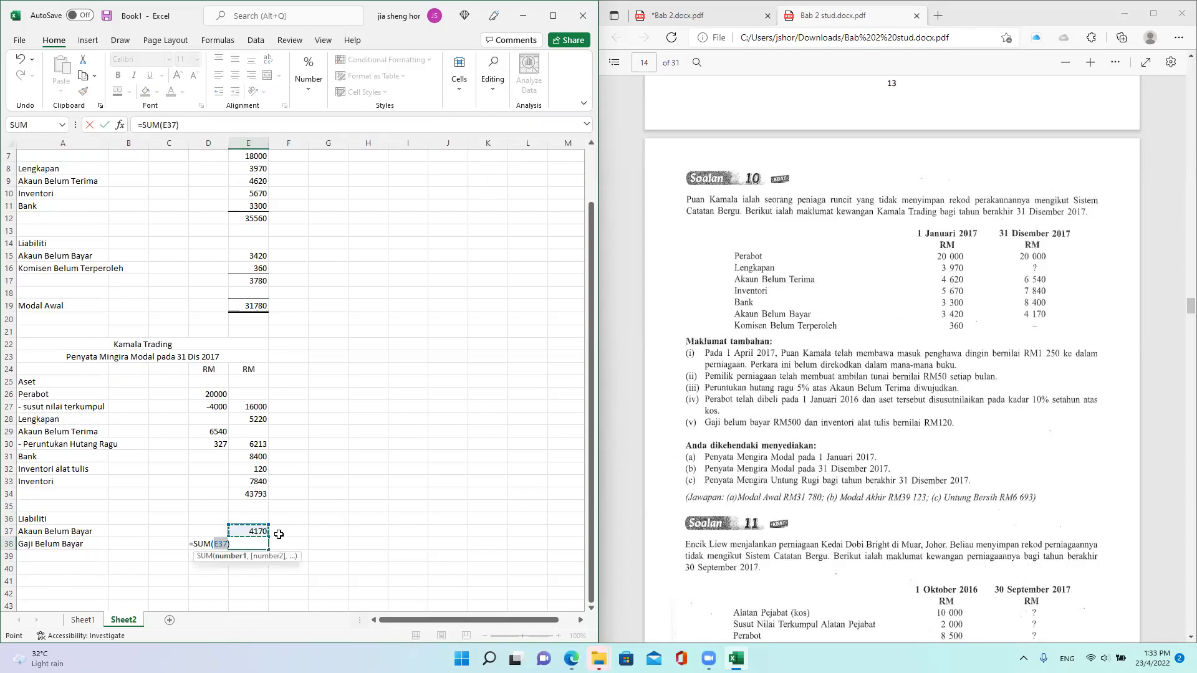
key("Return")
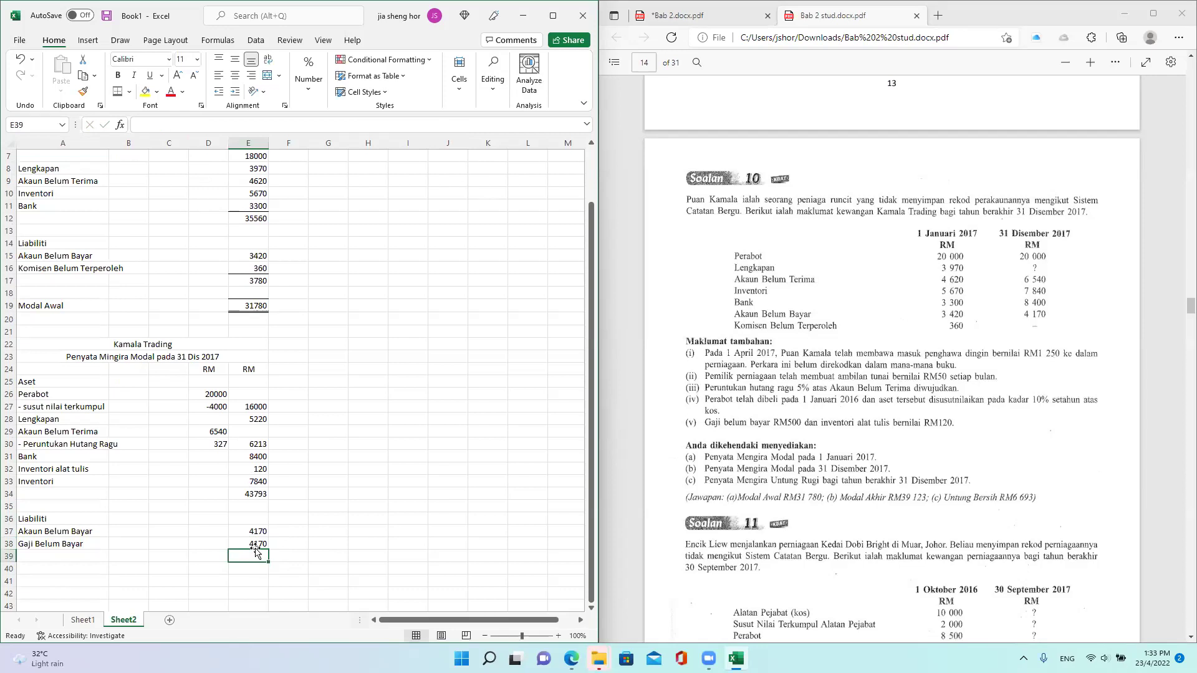
left_click(20, 60)
Total the liabilities in E39 with a sum of the two amounts above it
key("Return")
left_click(487, 88)
left_click(502, 128)
key("Return")
Enter the label "Modal Akhir" in A41, below the liabilities total
left_click(70, 573)
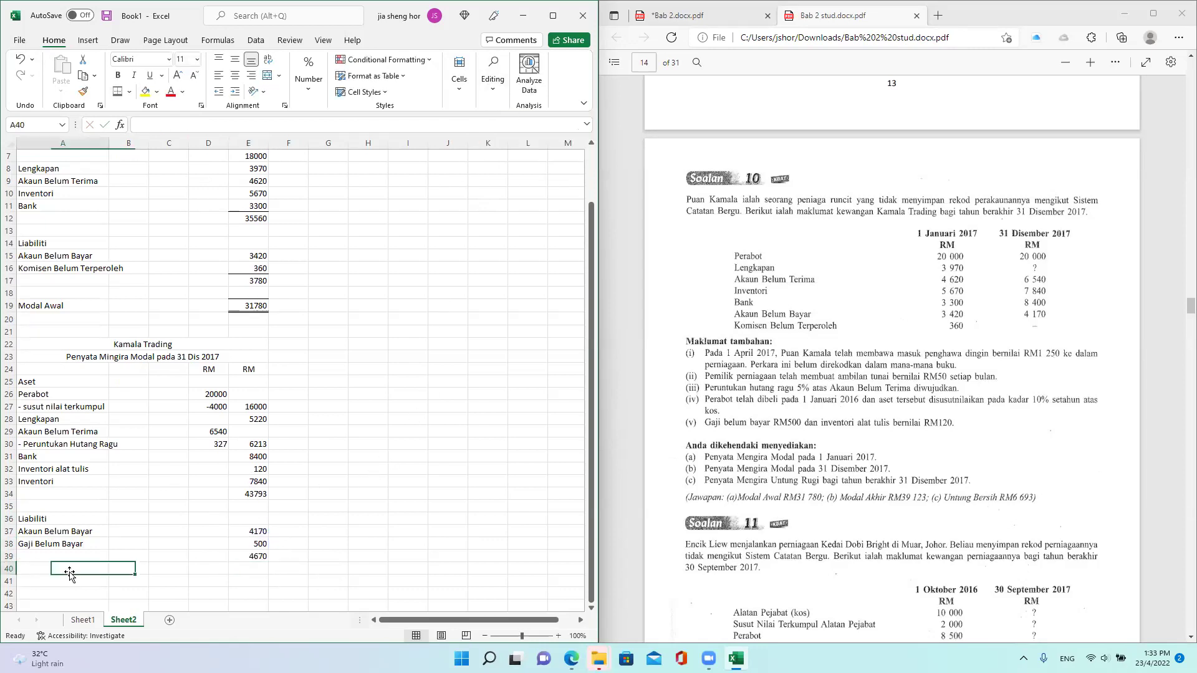
left_click(69, 577)
type("Mo")
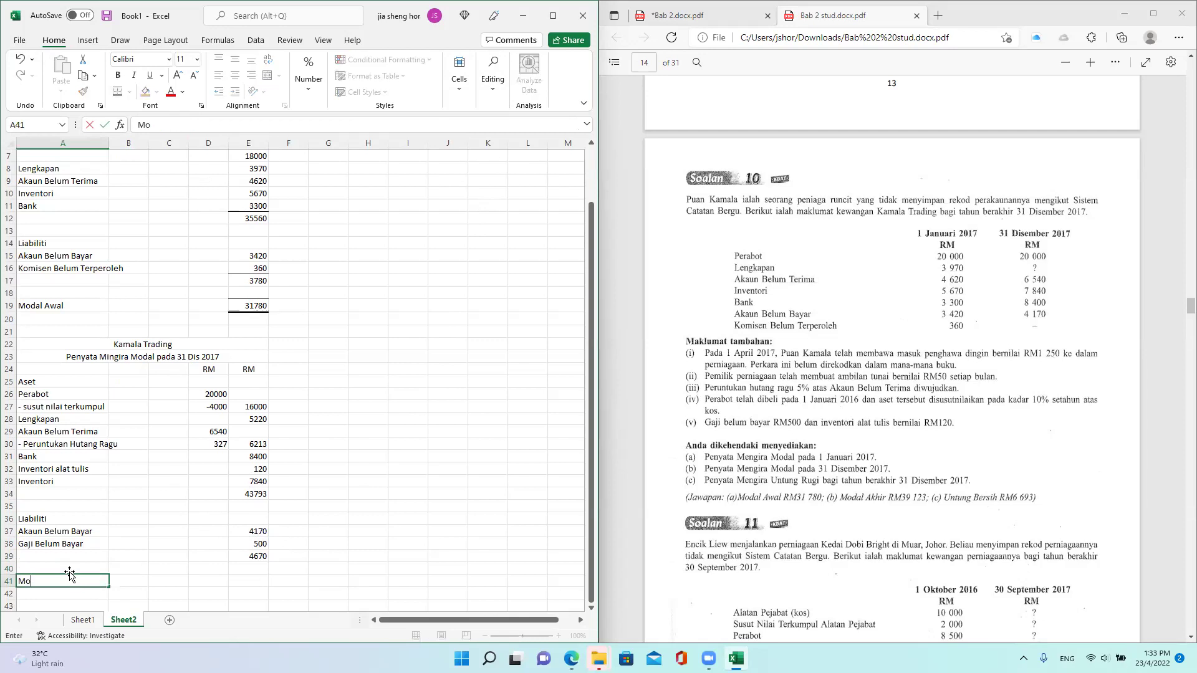
type("dal Akhir")
Calculate the closing capital in E41 with the formula =E34-E39
left_click(240, 579)
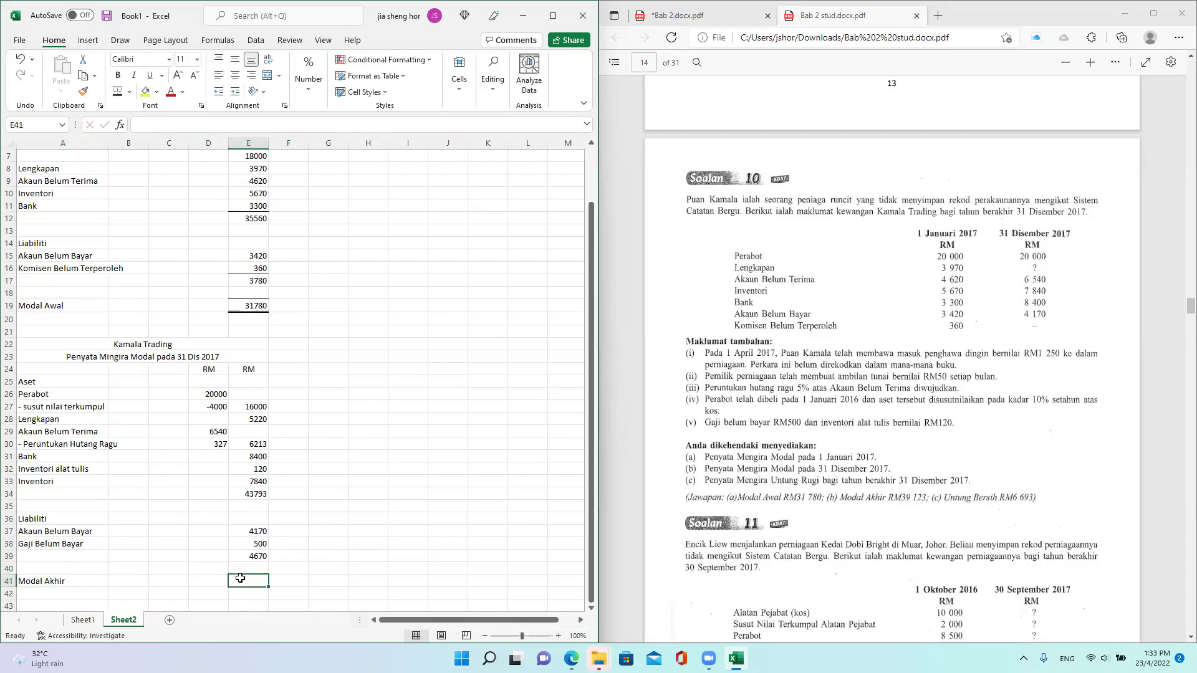
type("=")
left_click(248, 494)
type("-")
left_click(249, 556)
key("Return")
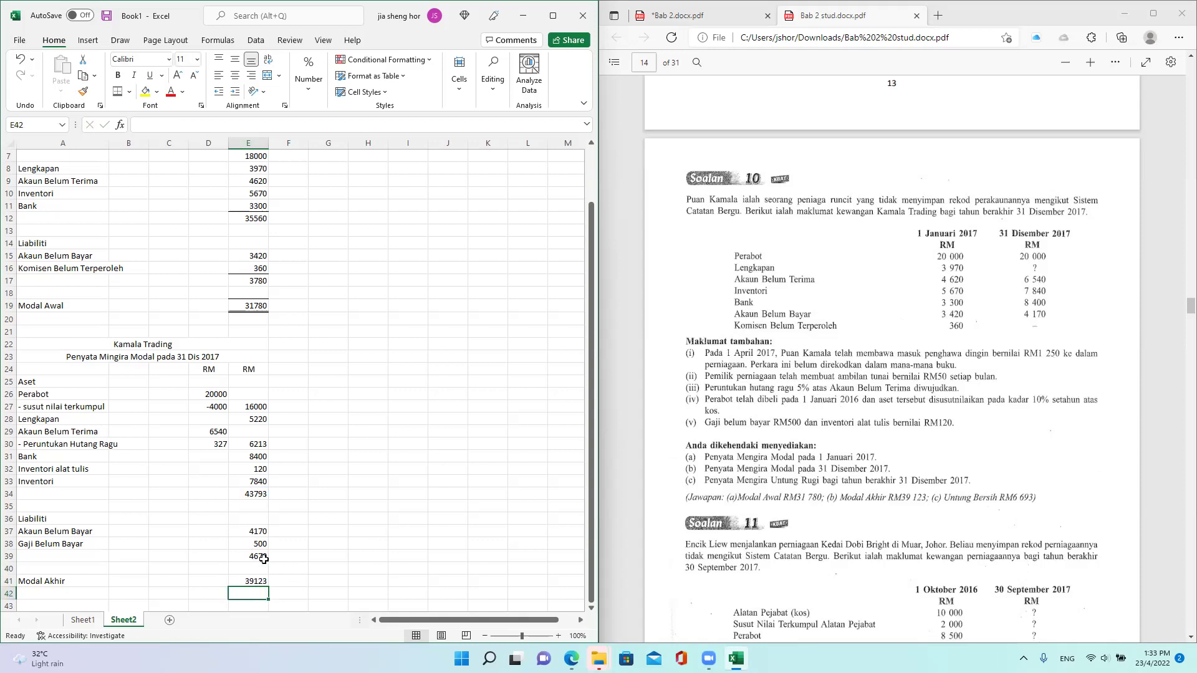
Apply a top and double bottom border to E41 and single bottom borders to E33 and E38
left_click(235, 579)
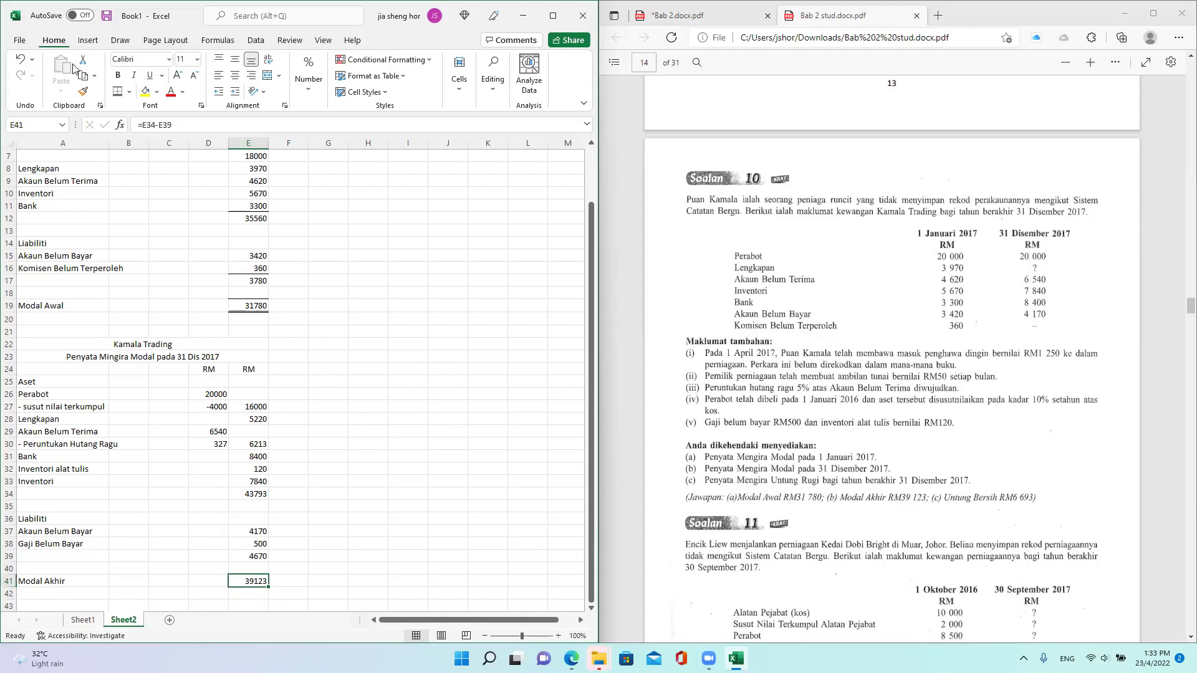
left_click(241, 480)
left_click(129, 92)
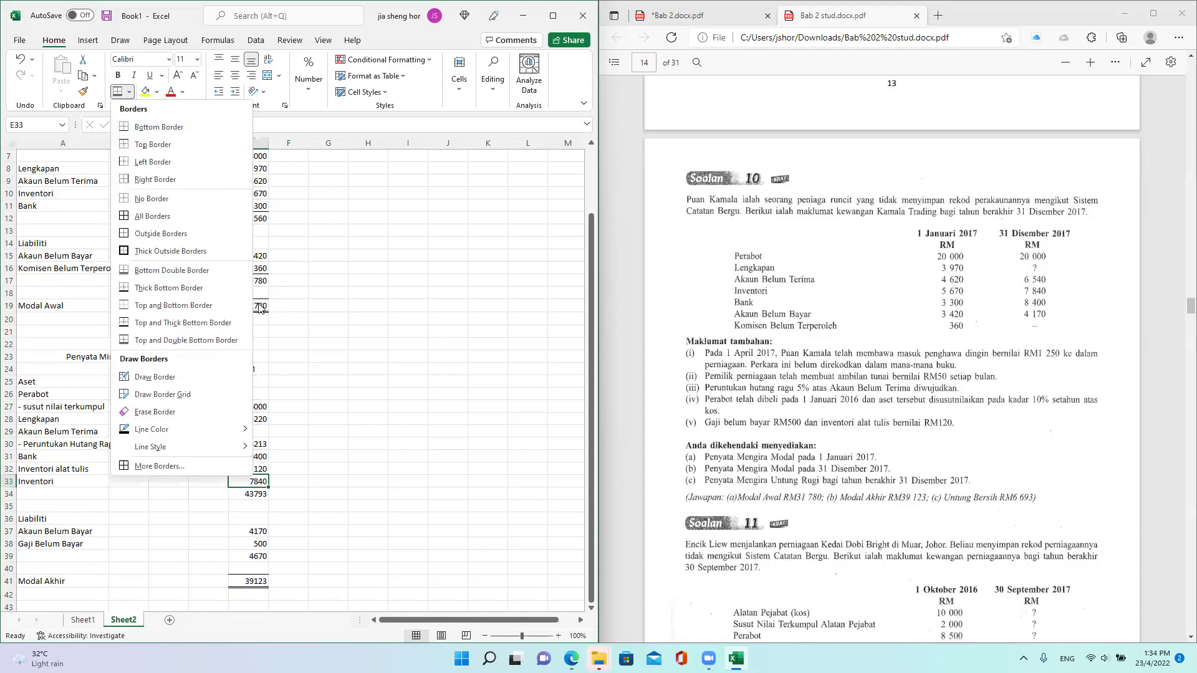
left_click(157, 128)
left_click(254, 542)
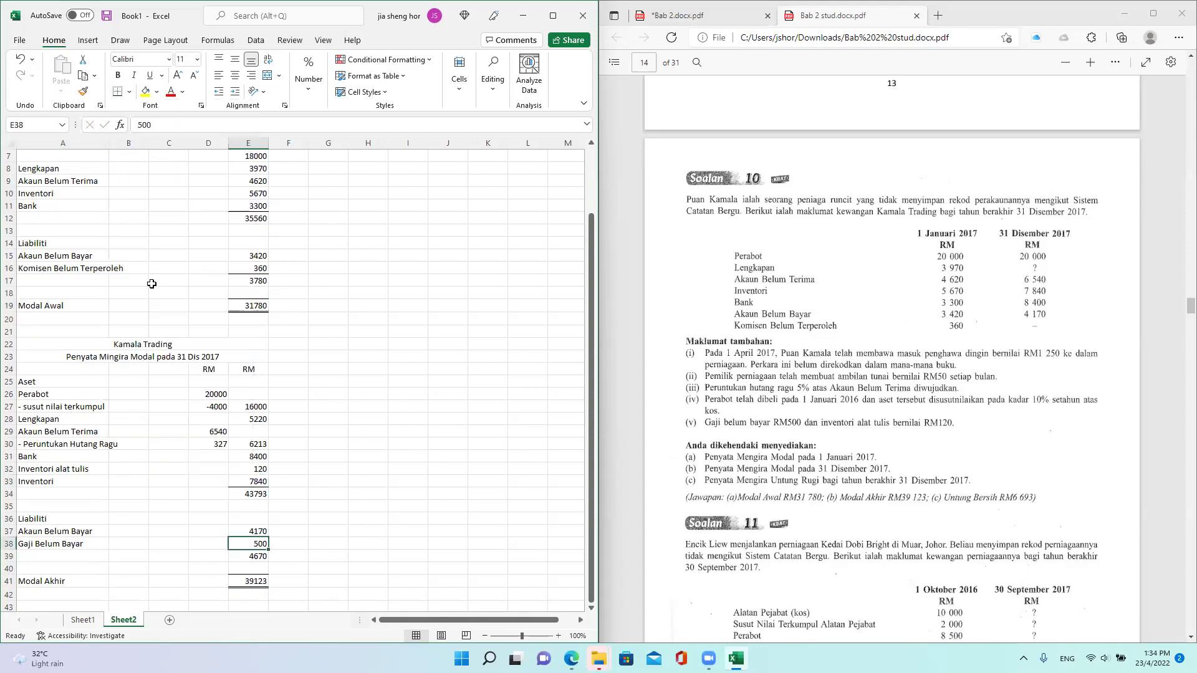
left_click(117, 92)
left_click(561, 454)
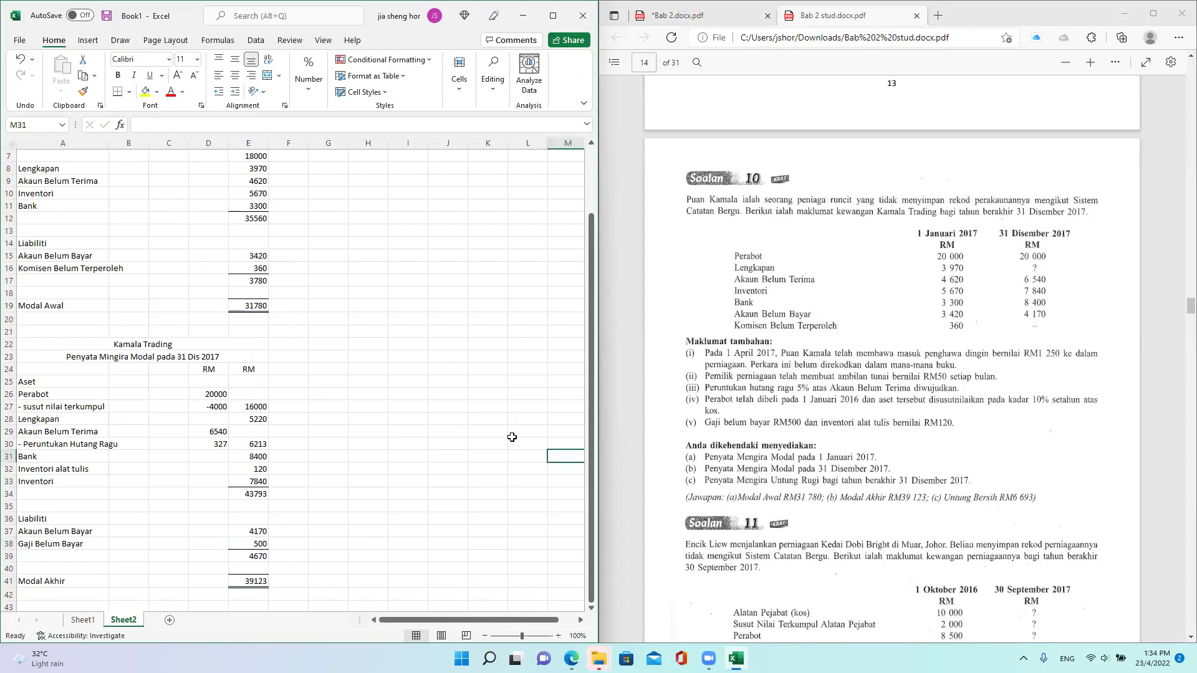
Copy the two heading rows A22:A23 of the 31 Dis 2017 statement to A44
scroll(479, 403, "down", 4)
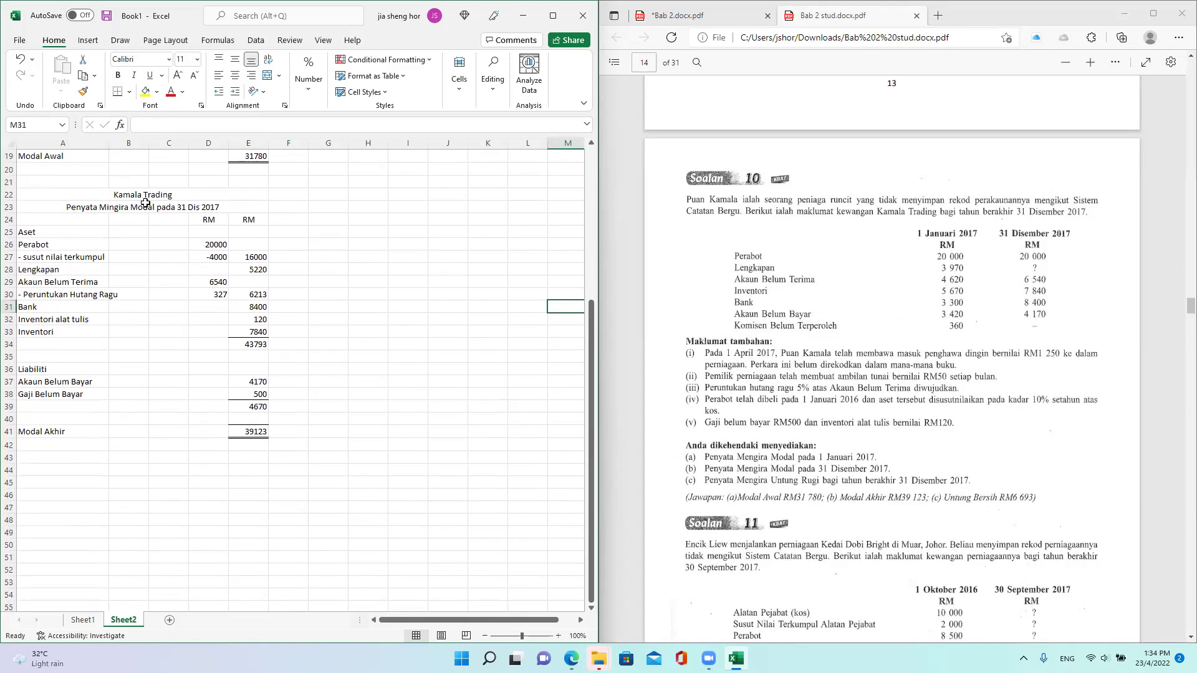
left_click_drag(148, 196, 159, 212)
key("ctrl+c")
left_click(63, 469)
key("ctrl+v")
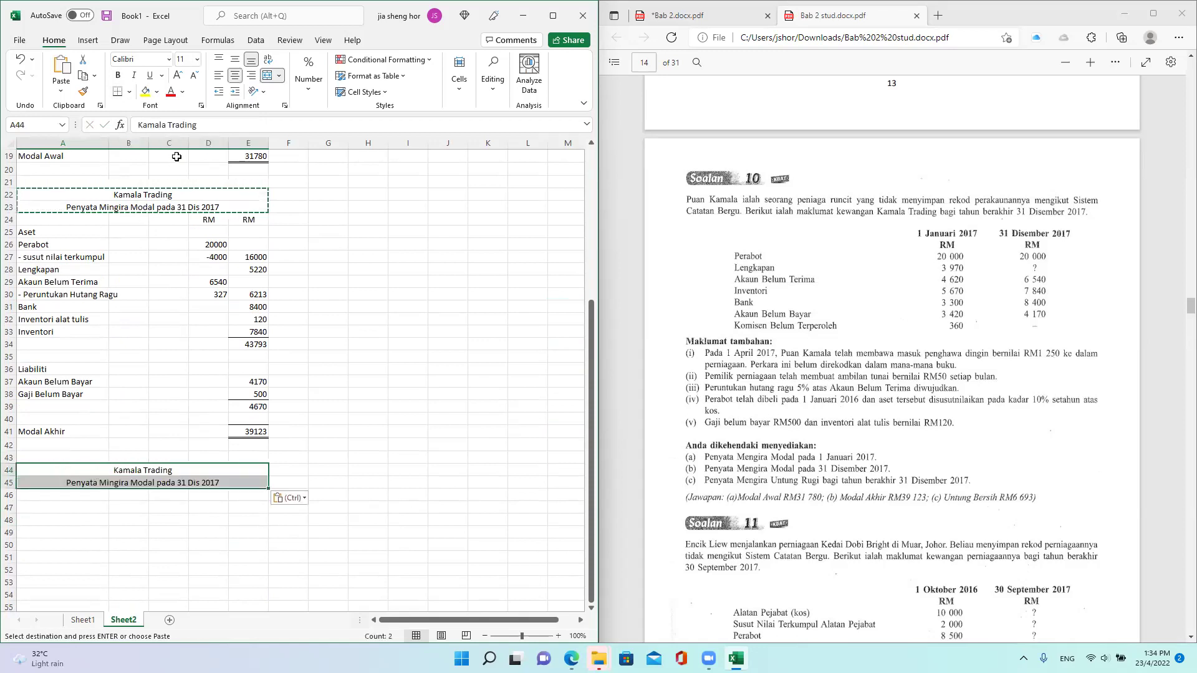
Change the copied heading in A45 to "Penyata Mingira Untung Rugi bagi tahun berakhir 31 Dis 2017"
left_click(106, 483)
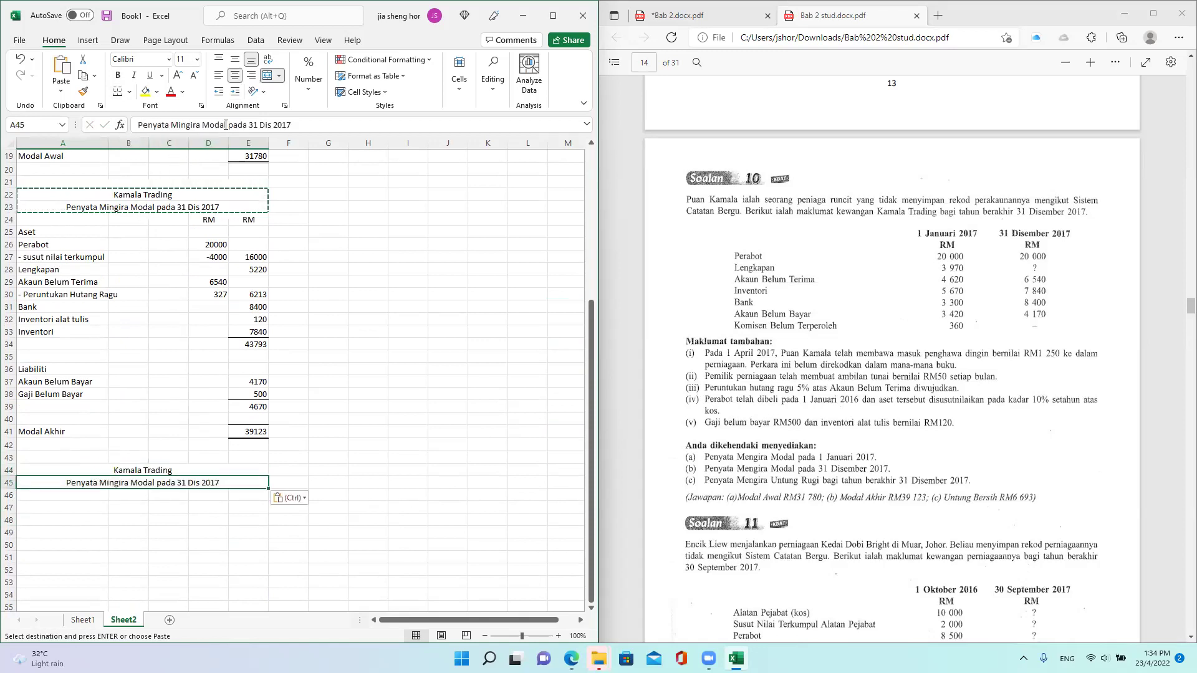
left_click_drag(225, 124, 205, 129)
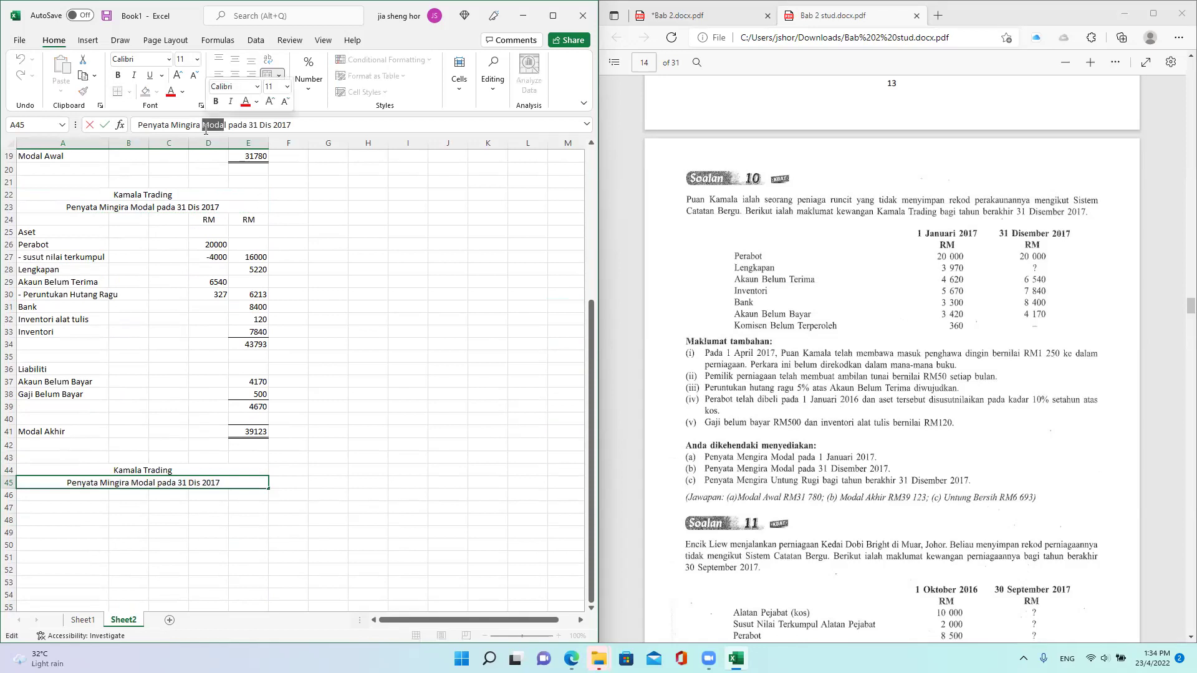
key("BackSpace")
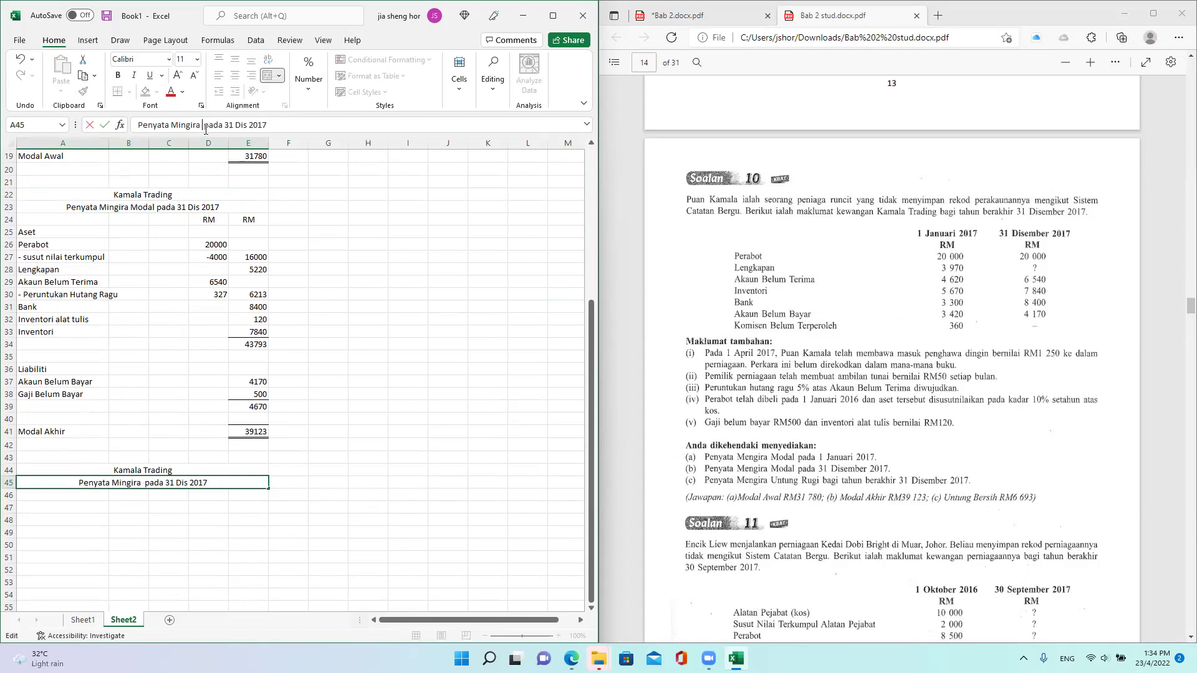
type("Untun")
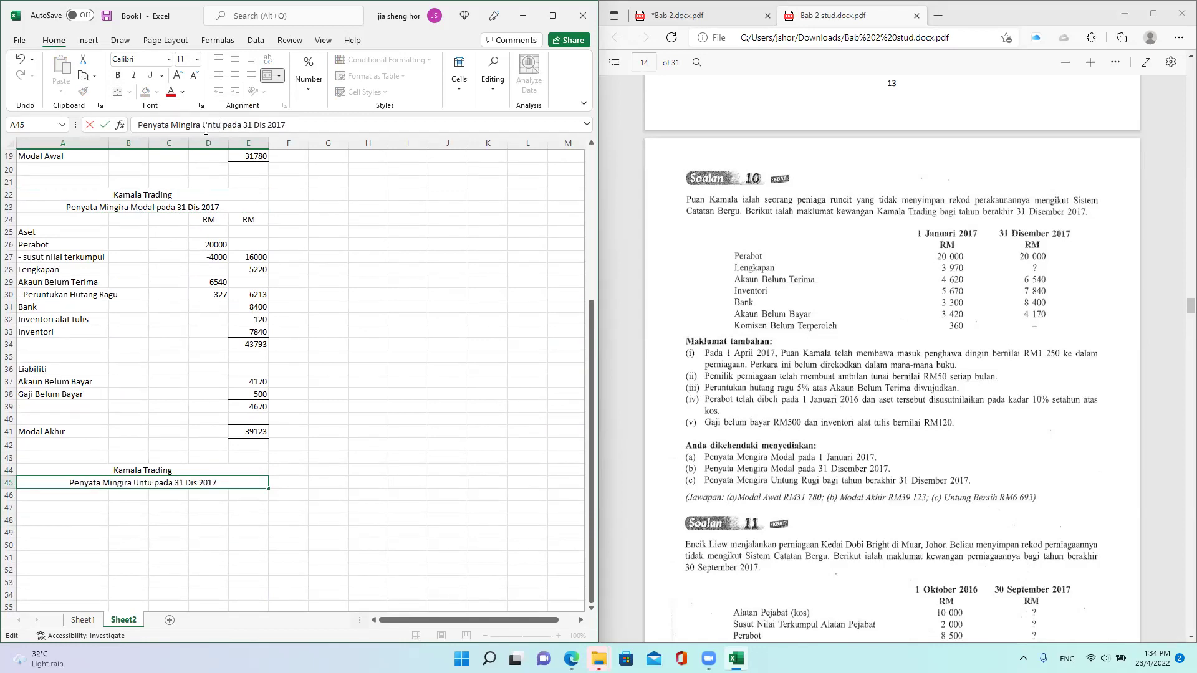
key("BackSpace")
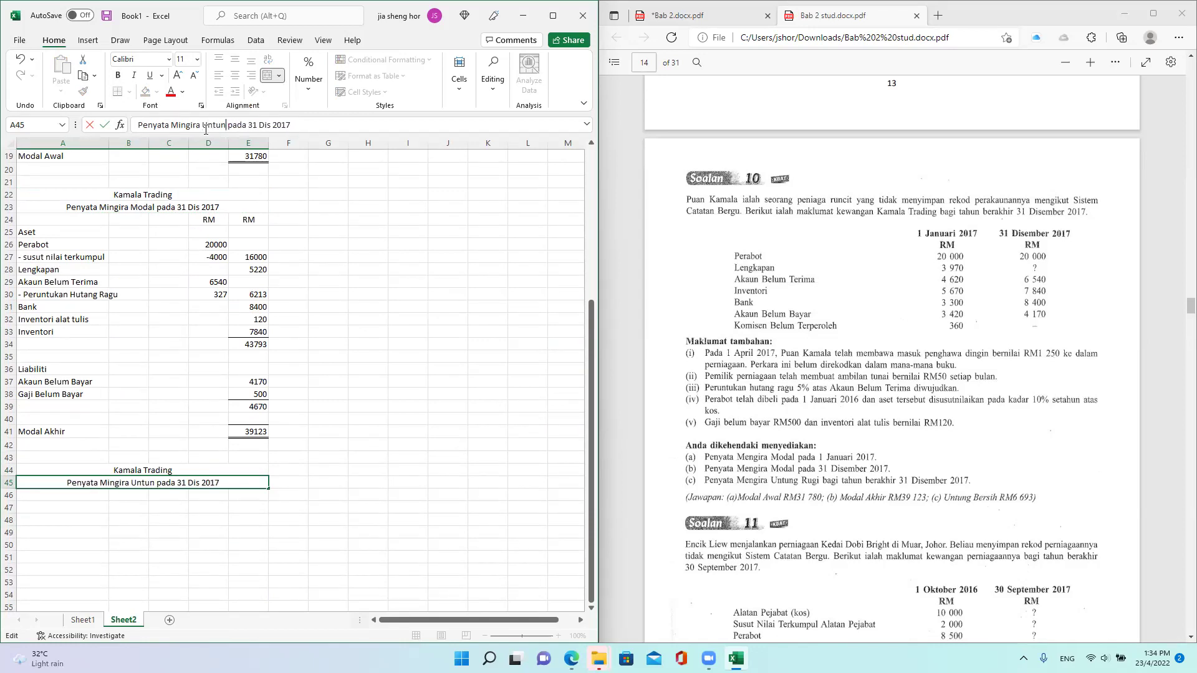
type("g Rugi")
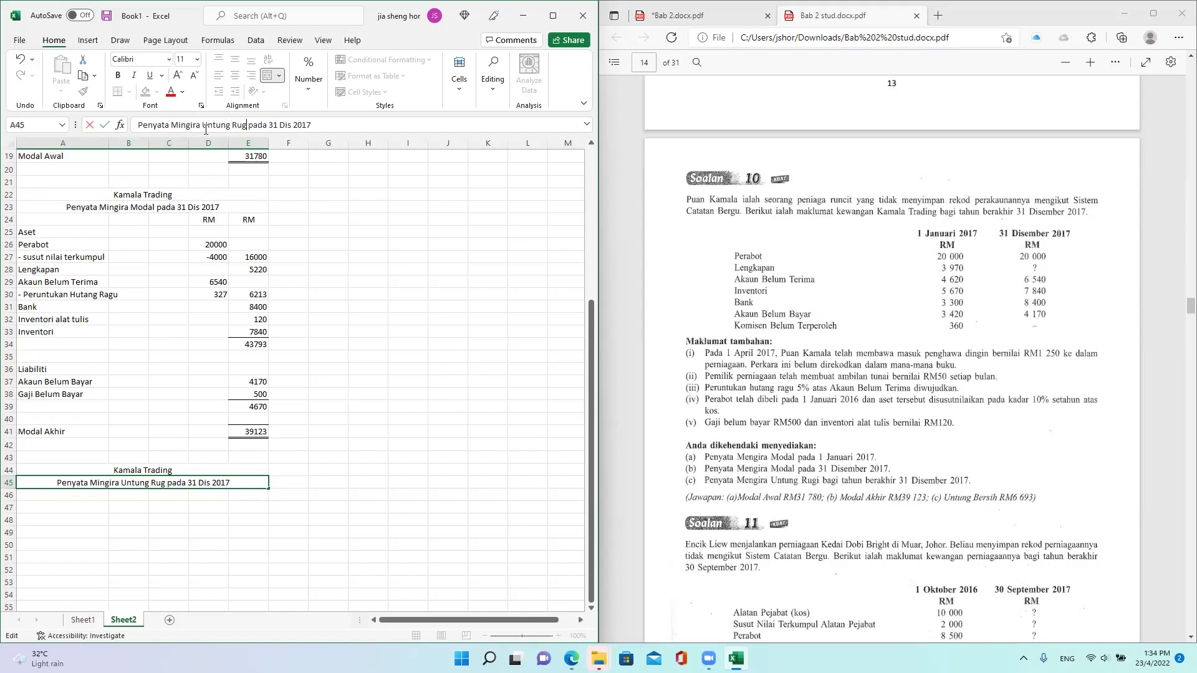
key("BackSpace")
key("BackSpace")
key("BackSpace")
key("BackSpace")
type("bagi tah")
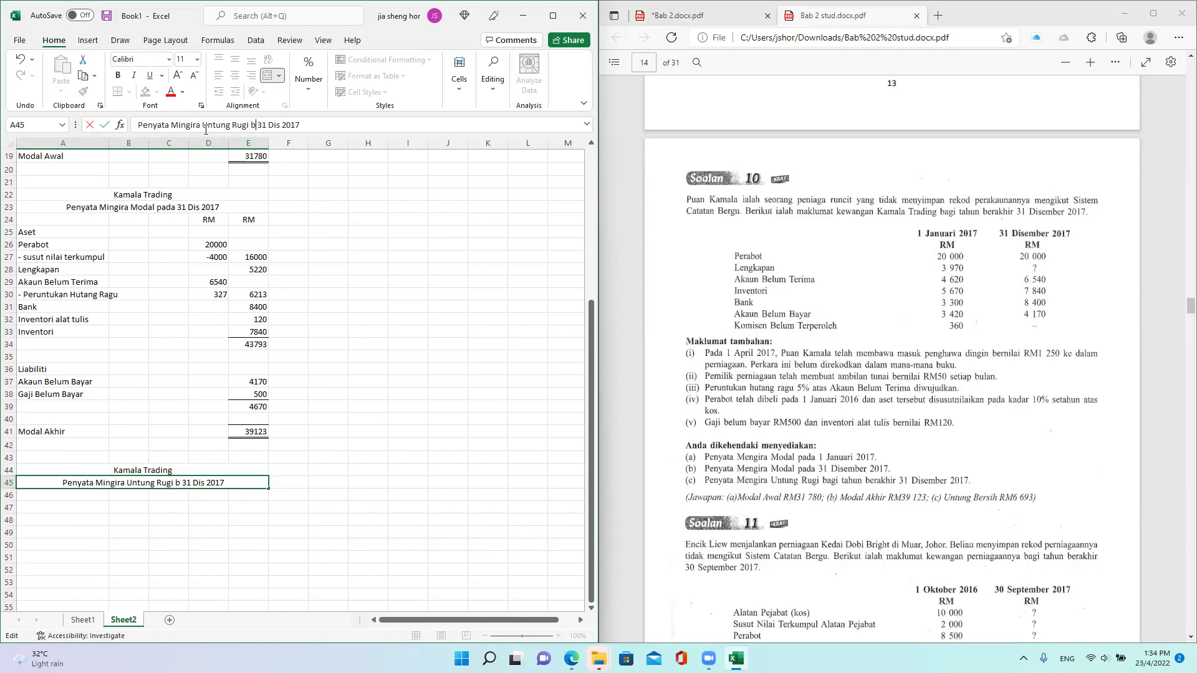
type("un bera")
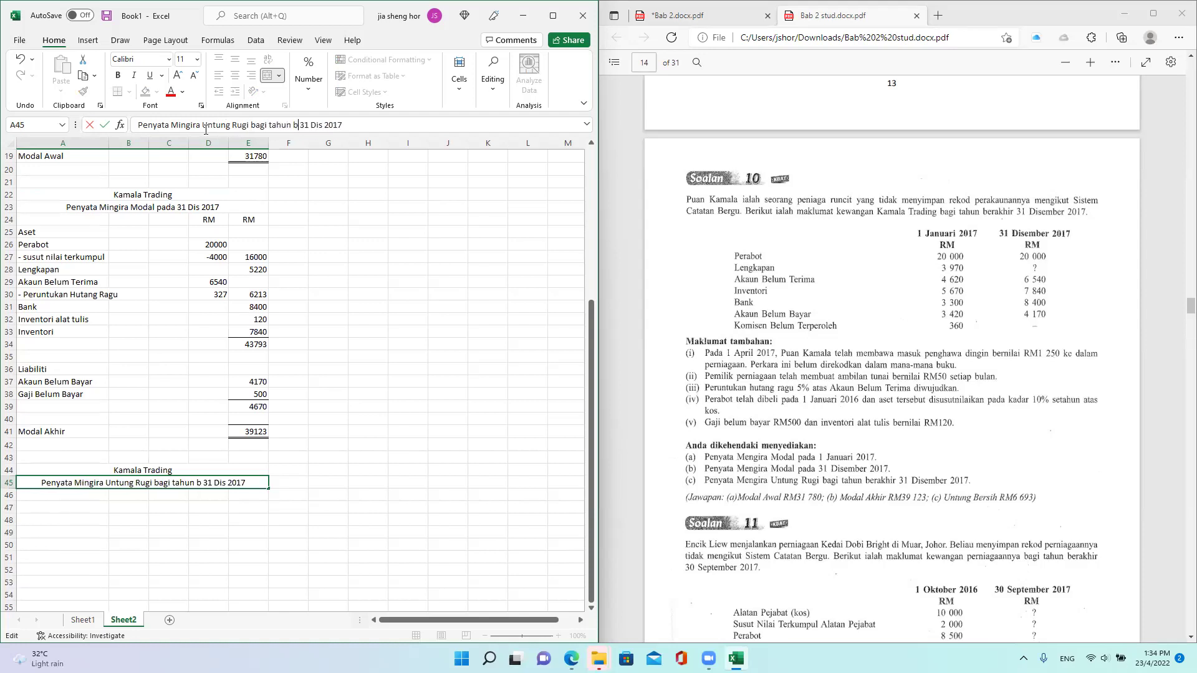
type("khir")
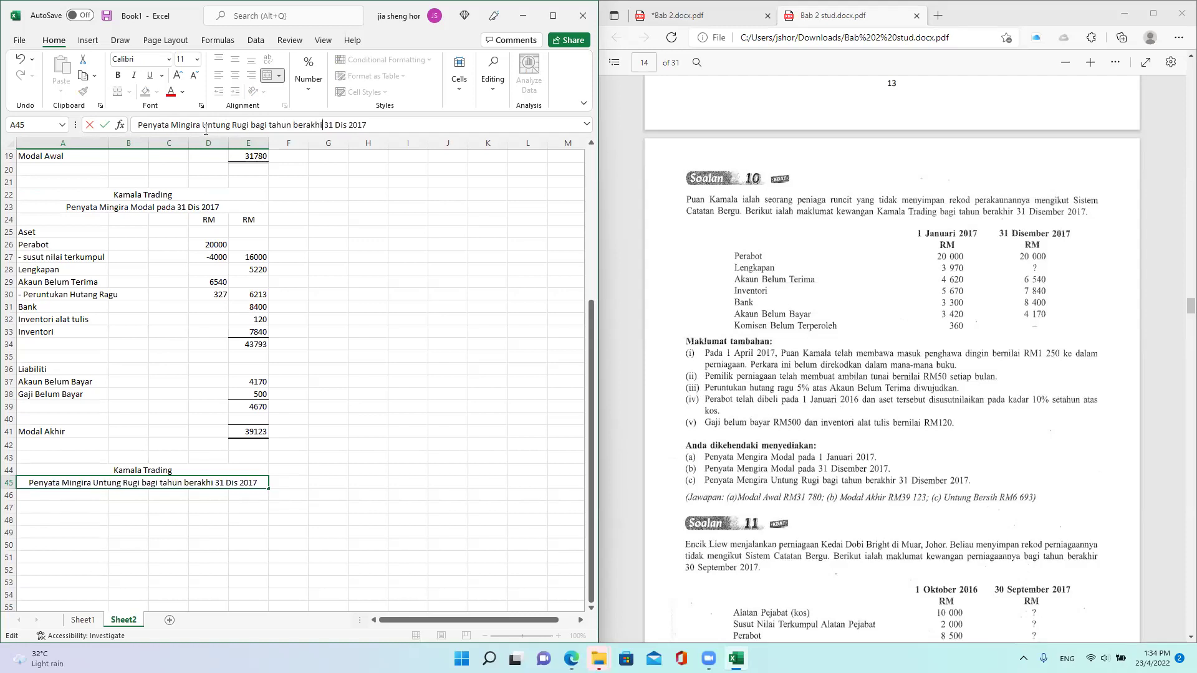
left_click(323, 518)
Enter the label "Modal Akhir" in A46, directly below the profit and loss heading
left_click(64, 505)
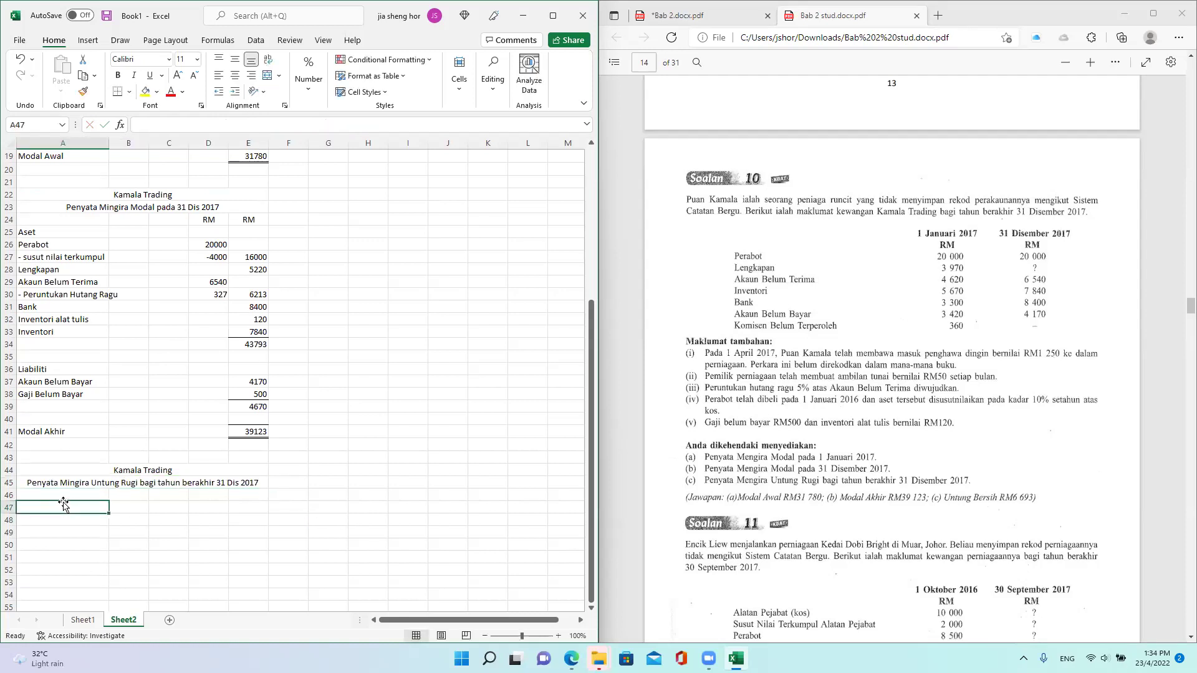
key("Up")
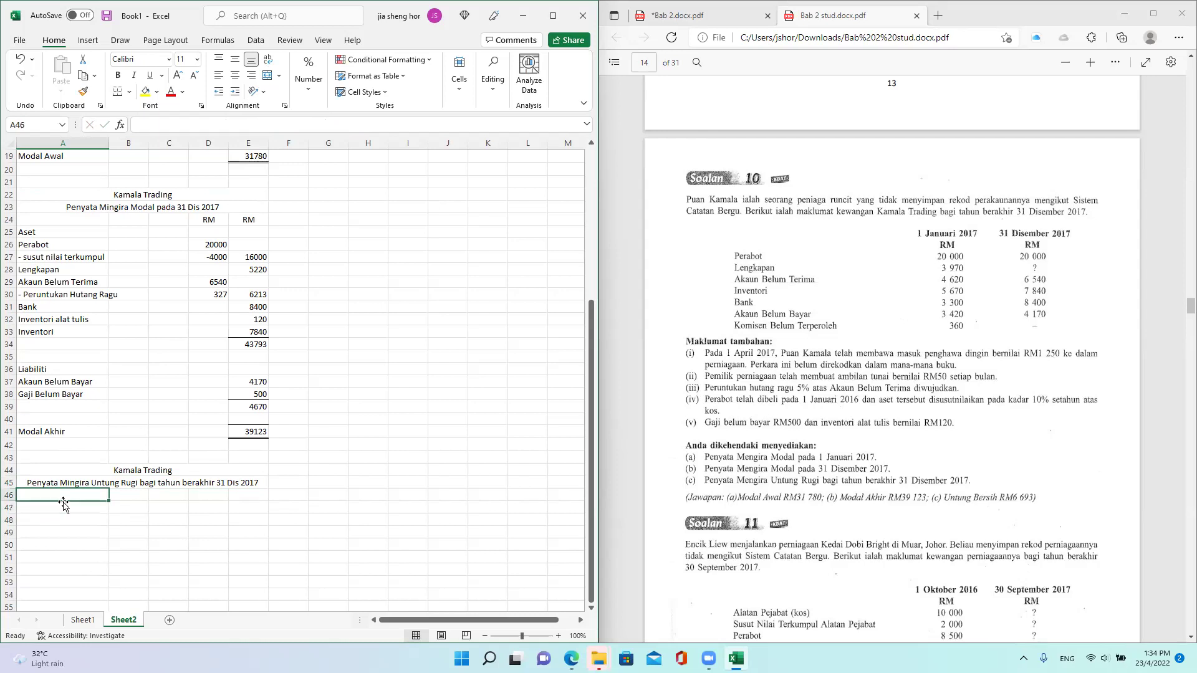
type("Modal ")
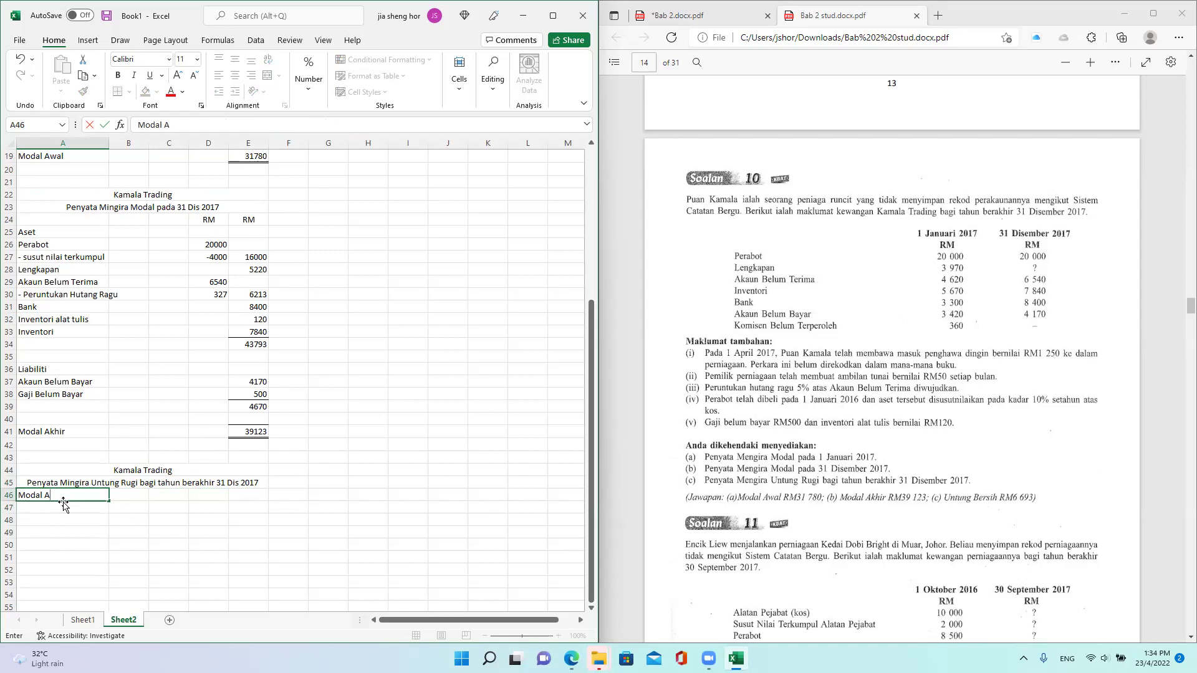
type("Akhorr")
left_click(8, 496)
right_click(8, 496)
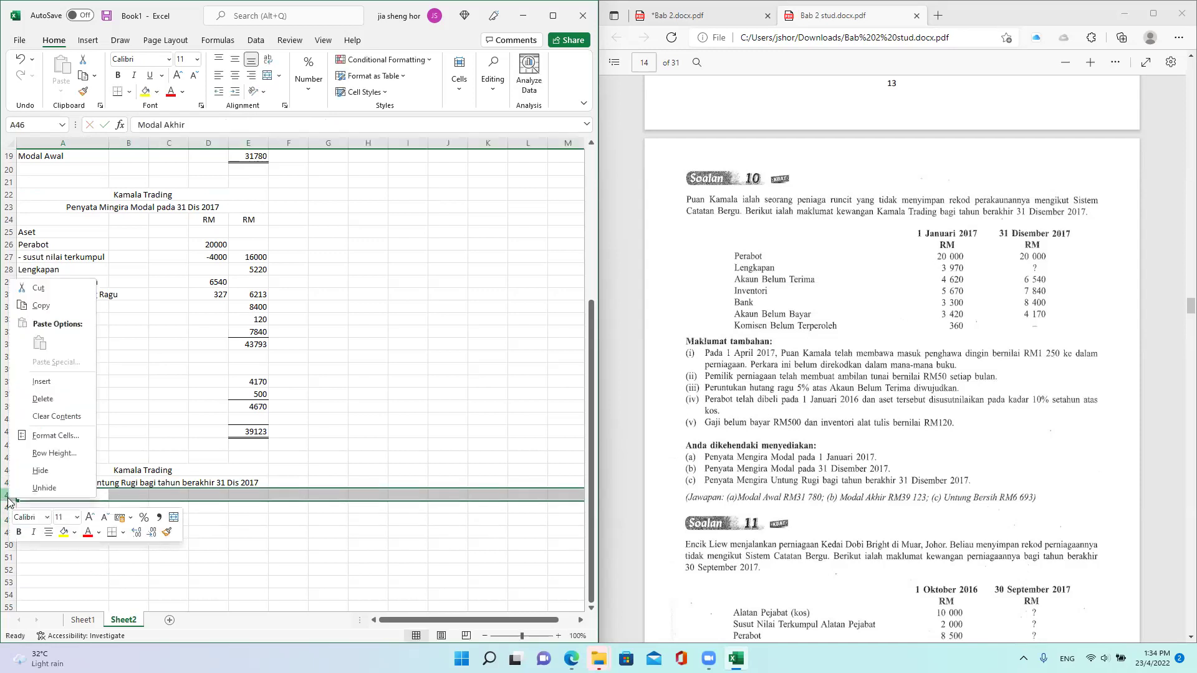
left_click(55, 397)
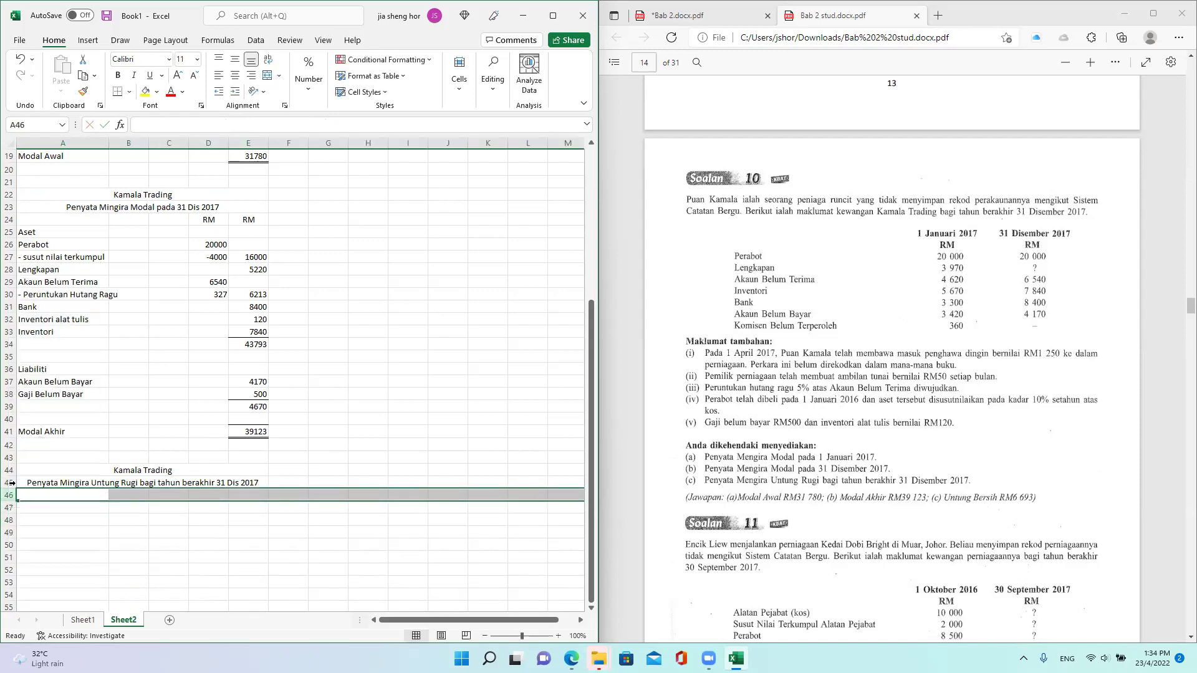
left_click(20, 60)
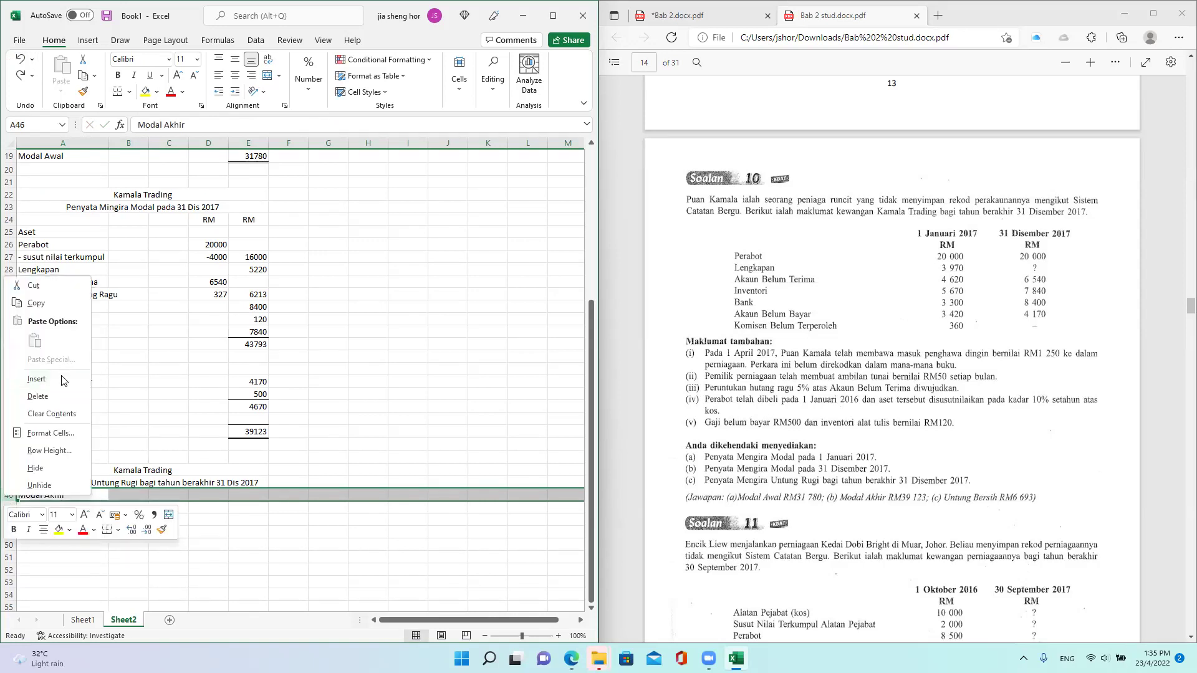
Insert a row above the new Modal Akhir line and enter the column heading "RM" in E46
left_click(63, 378)
left_click(205, 490)
key("Right")
type("RM")
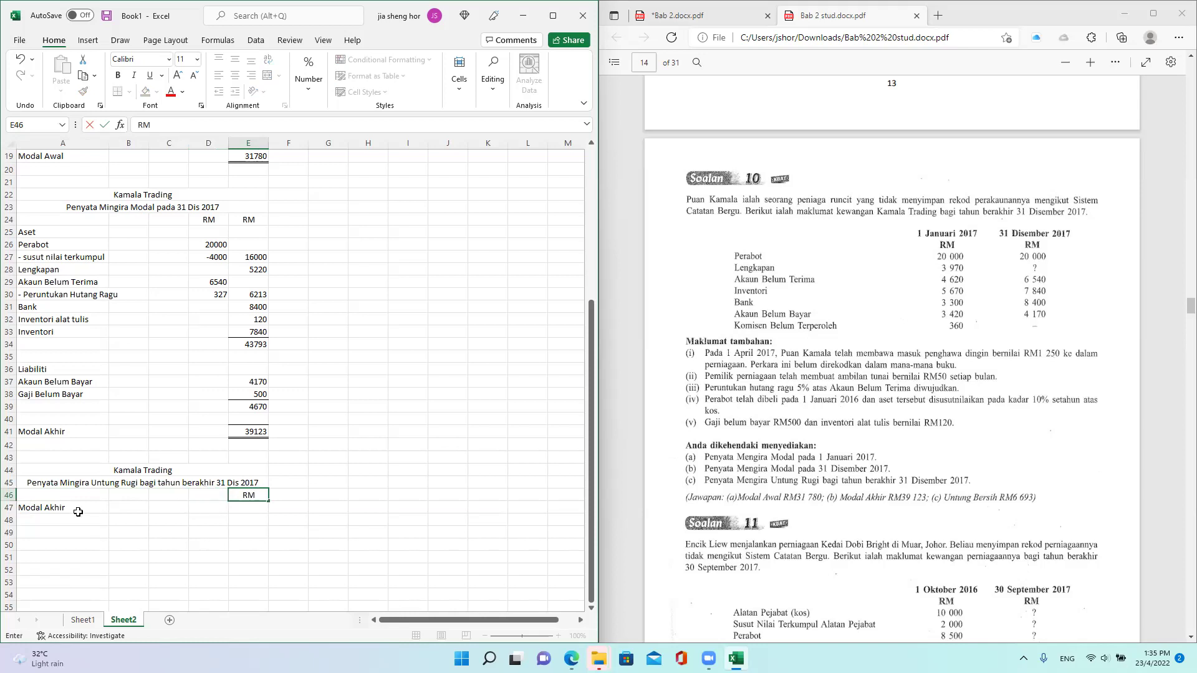
Enter 39123 in E47 as the closing capital and the label "(+) Ambilan" in A48
left_click(249, 508)
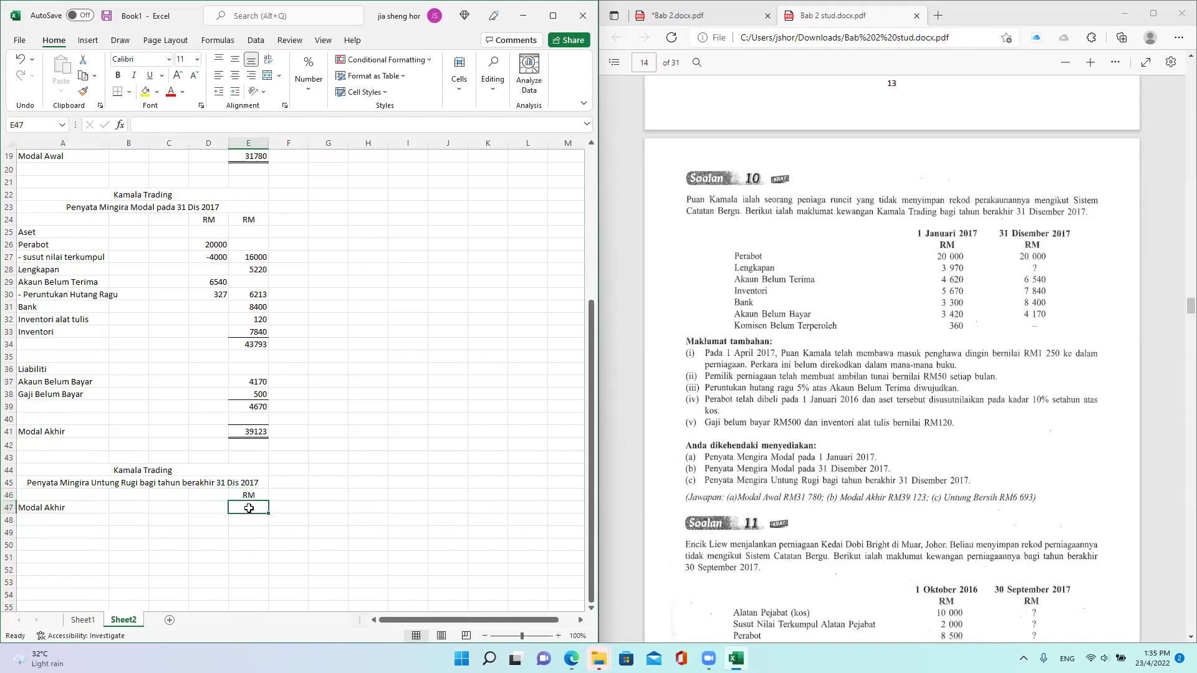
type("39123")
left_click(35, 523)
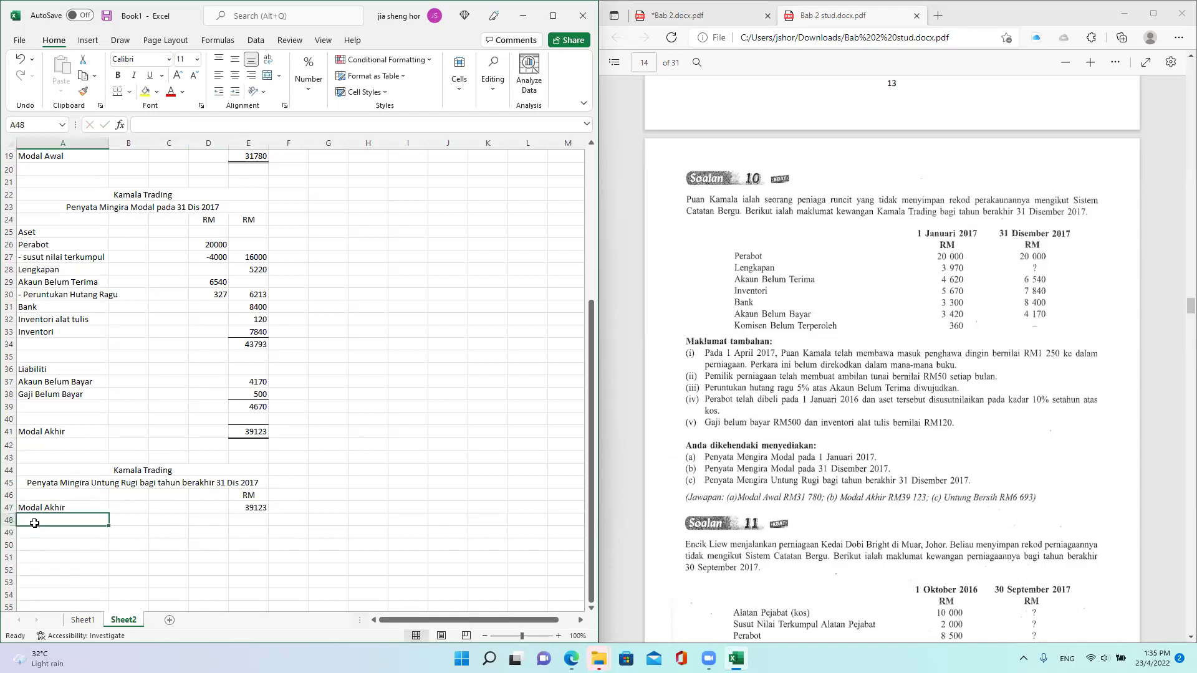
type("(")
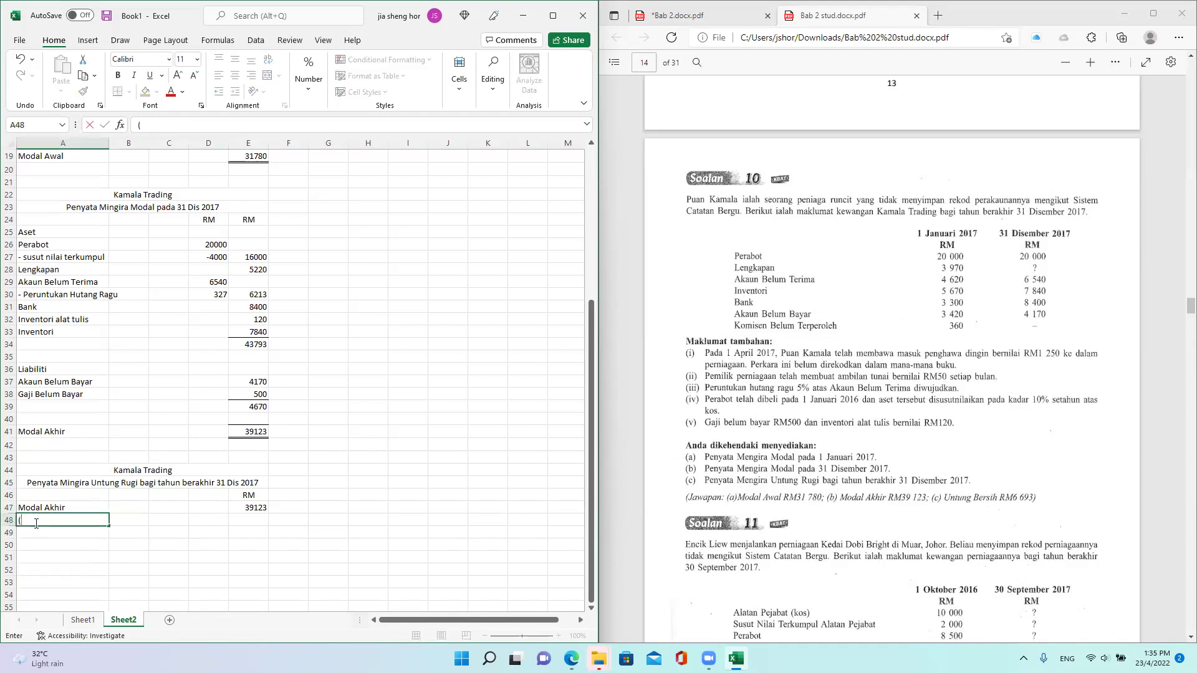
type("+) Ambilan")
Calculate the year's drawings in E48 with the formula =50*12
left_click(249, 522)
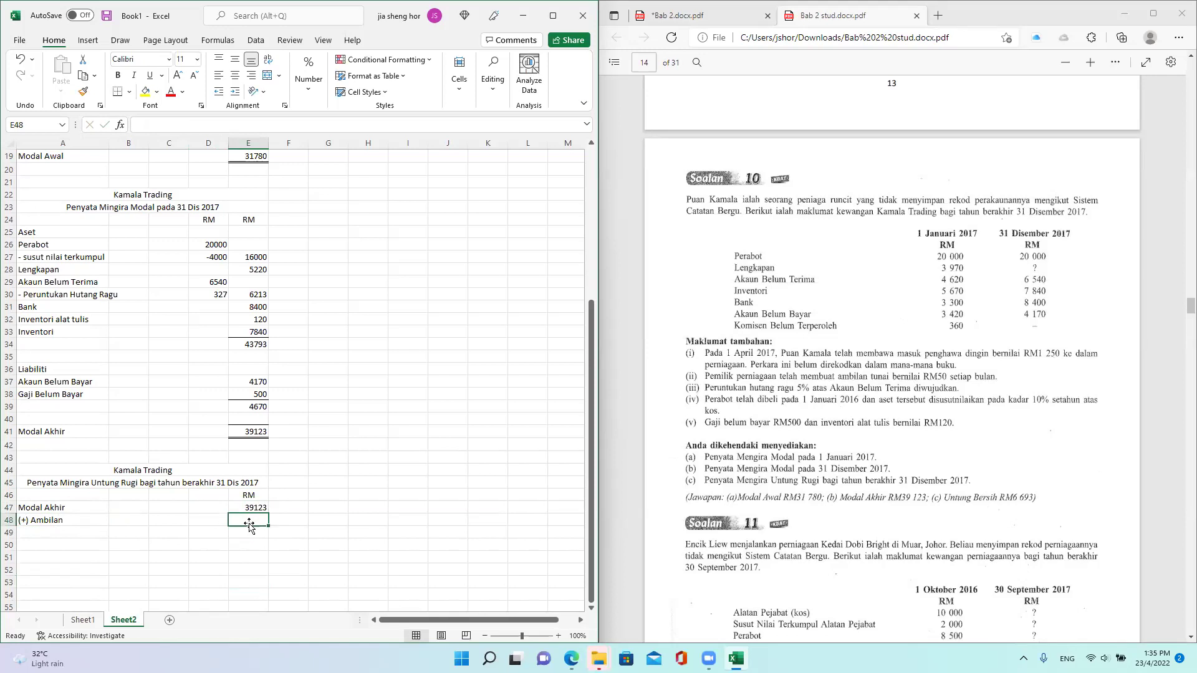
type("5")
key("BackSpace")
type("=5")
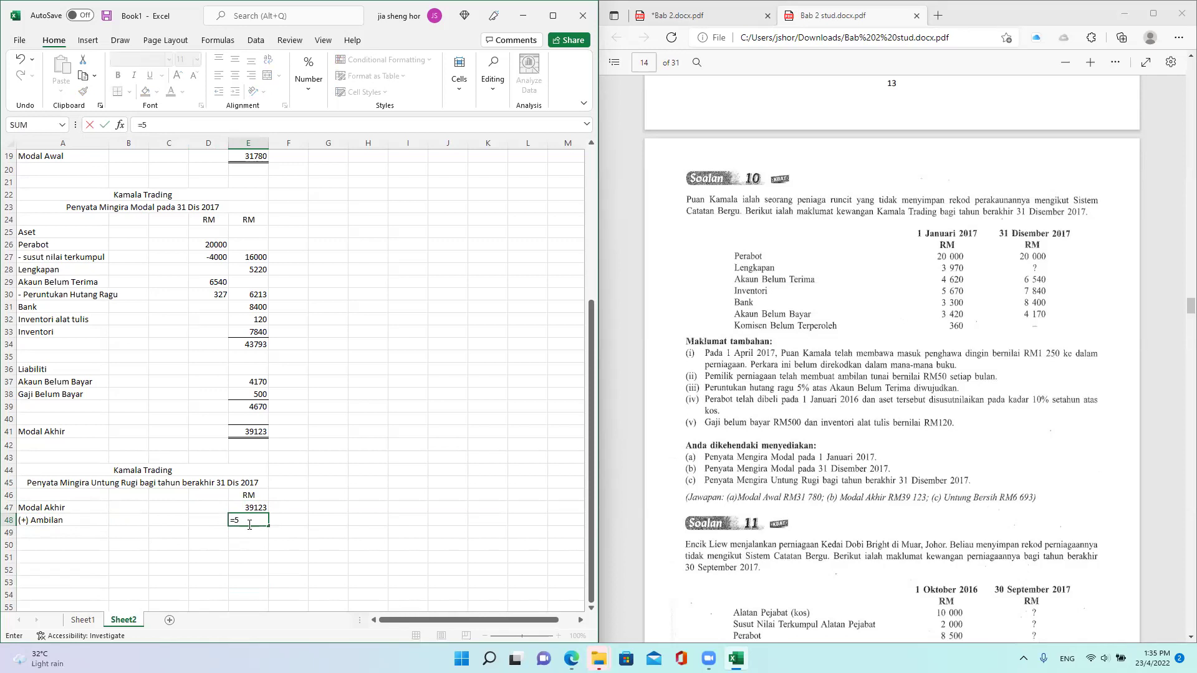
type("0&")
key("BackSpace")
type("*12")
key("Return")
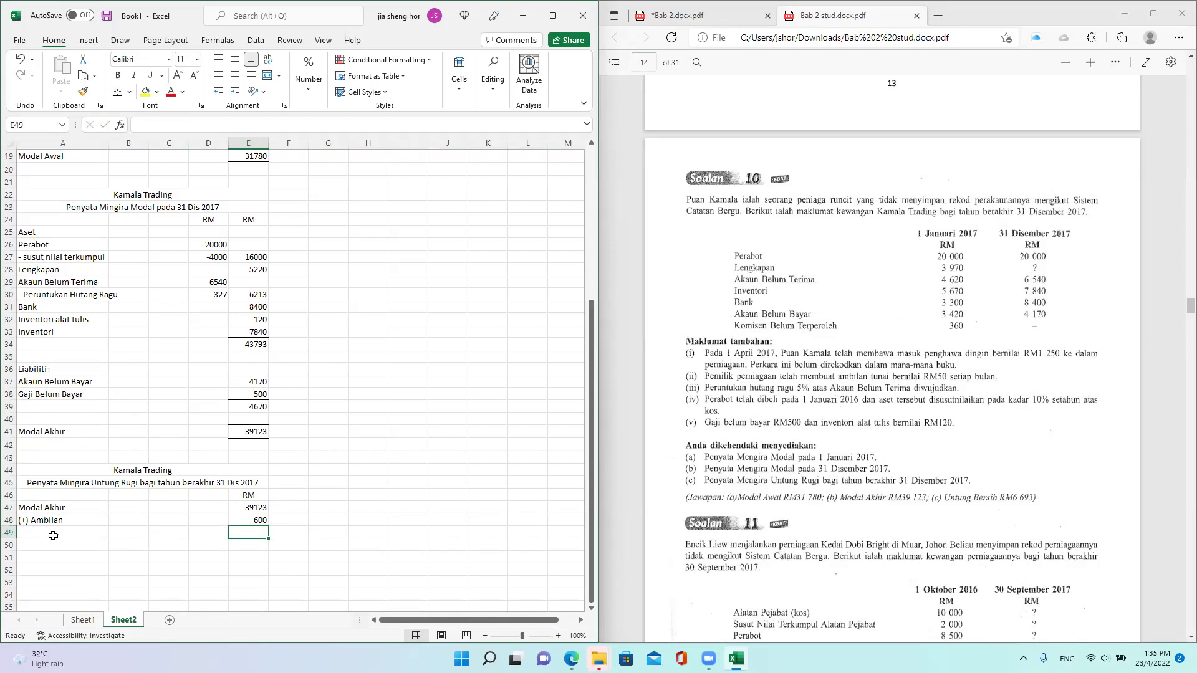
Apply a bottom border to the drawings amount in E48
left_click_drag(252, 509, 256, 521)
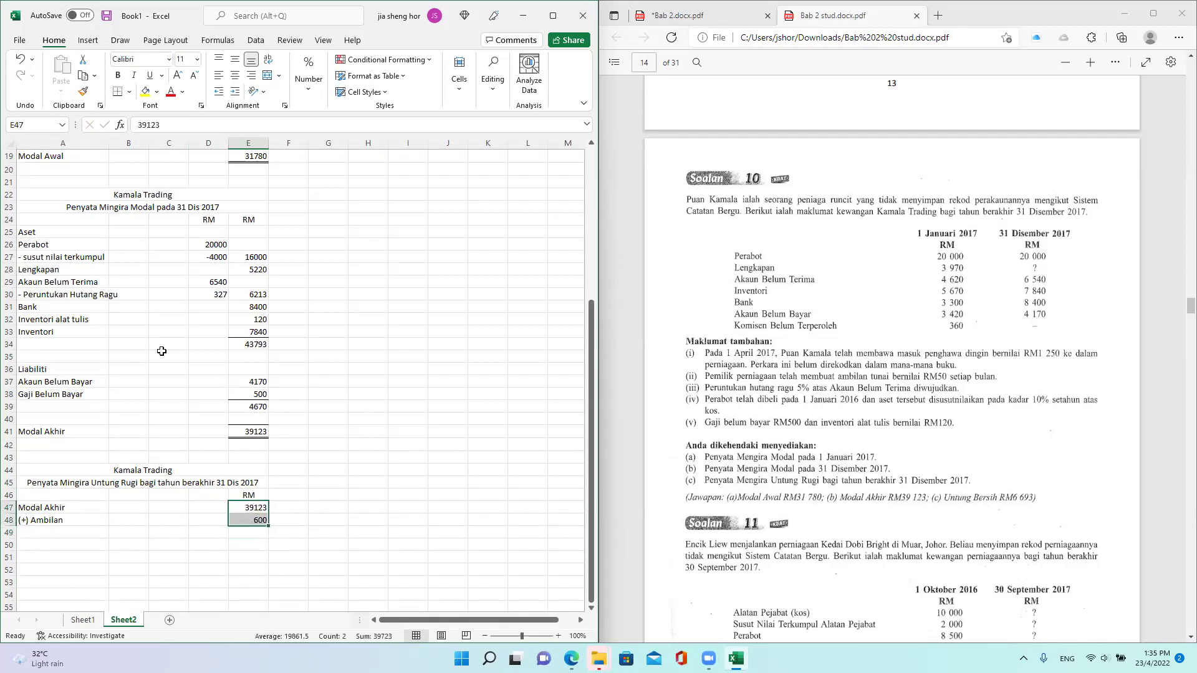
left_click(248, 520)
left_click(118, 92)
left_click(293, 557)
Add up the closing capital and drawings in E49 with AutoSum, =SUM(E47:E48)
left_click(258, 535)
left_click(492, 80)
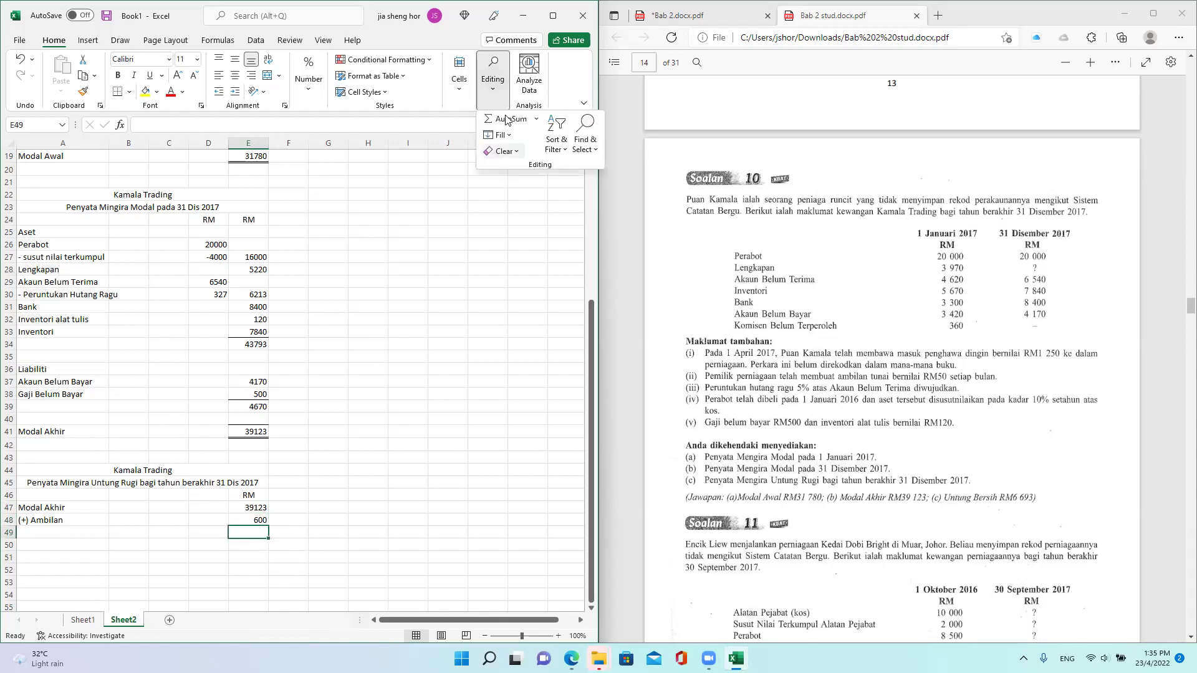
left_click(505, 119)
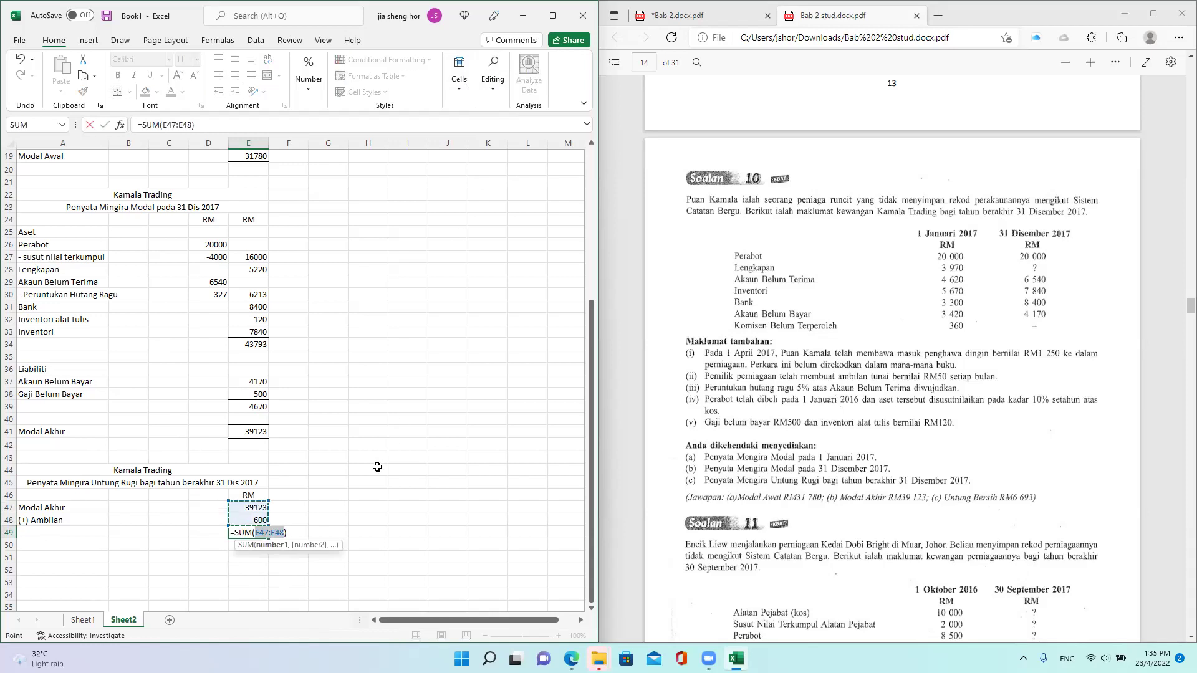
key("Return")
Enter the label "(-) modal awal" in A50 and the deduction -31780 in E50
left_click(48, 546)
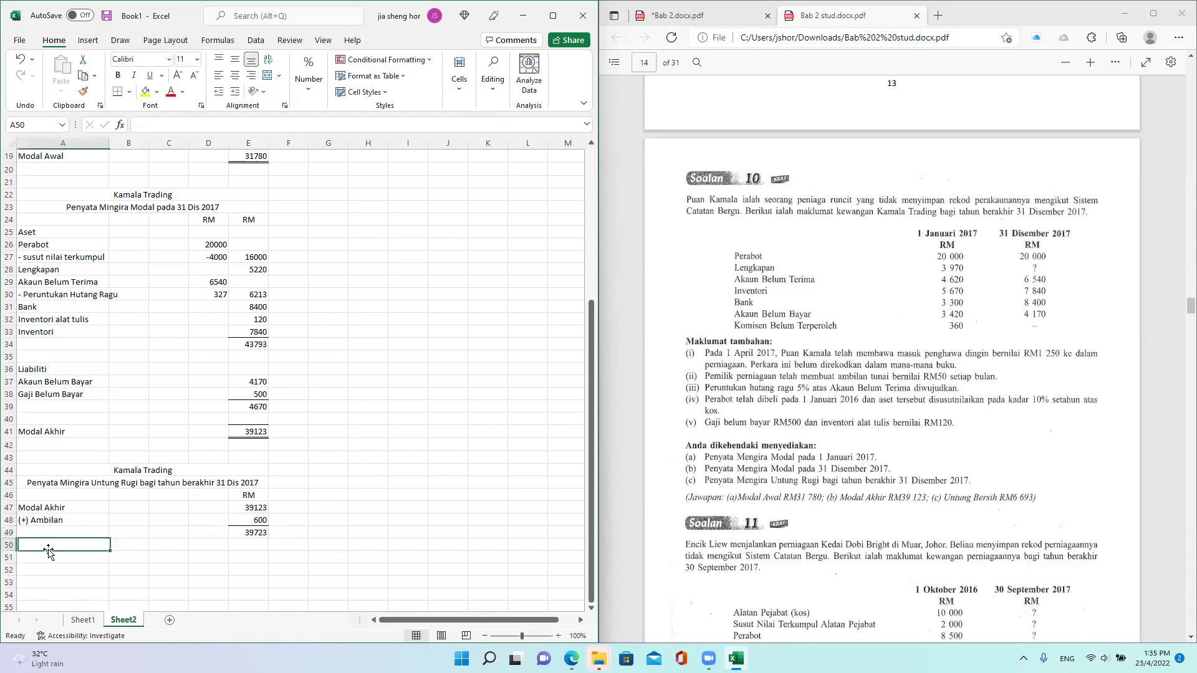
type("(-) ")
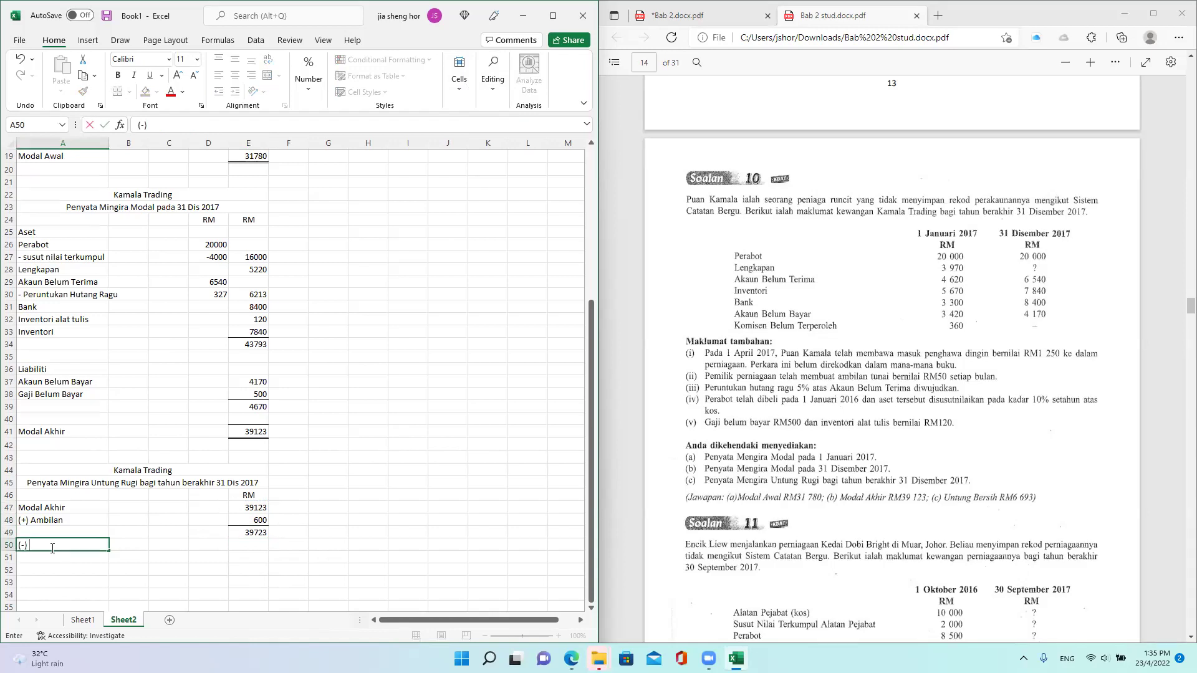
type("modal awal")
key("Tab")
key("Tab")
key("Tab")
key("Tab")
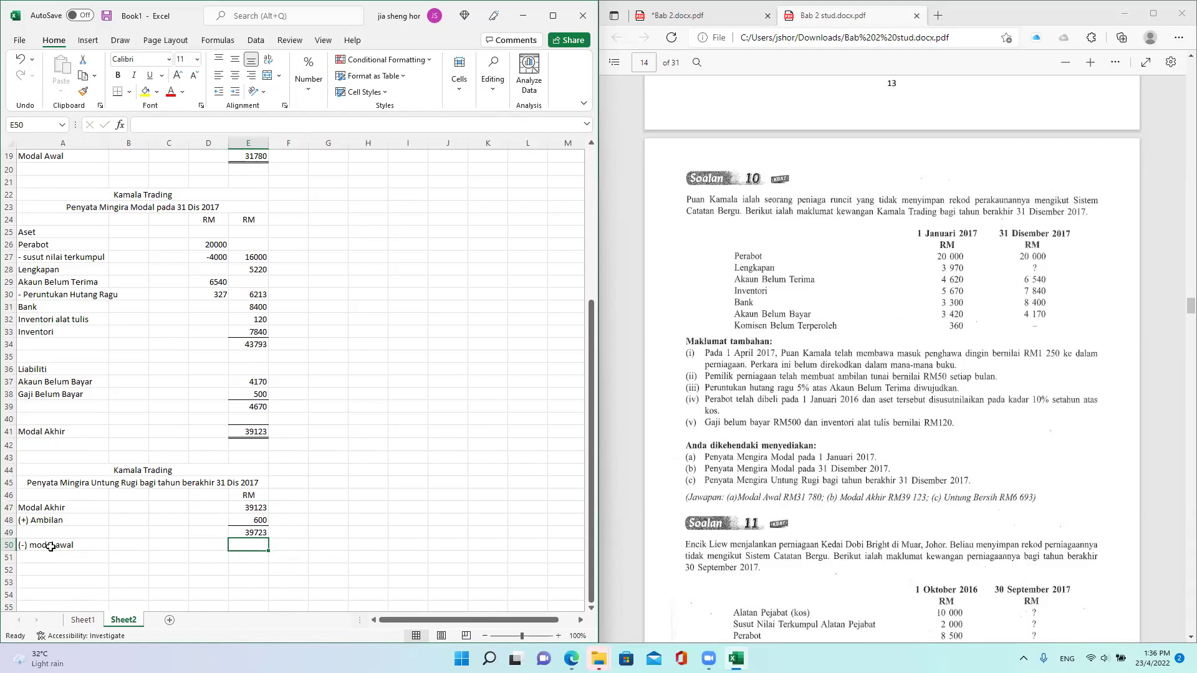
type("-31780")
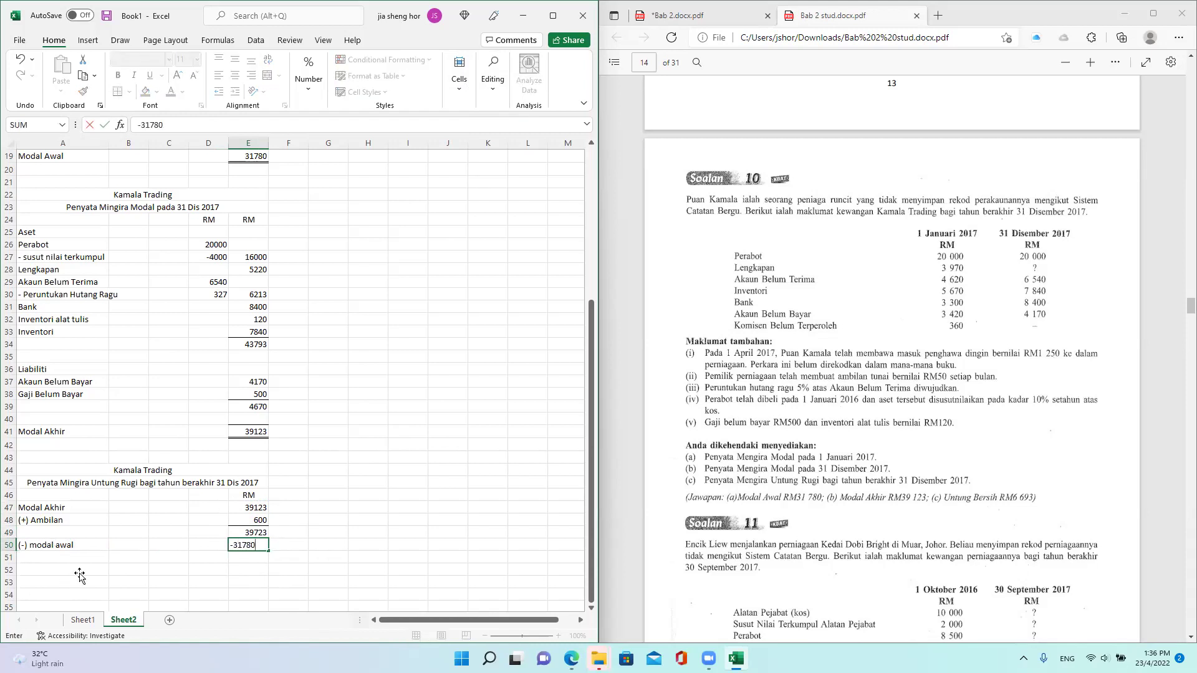
key("Return")
Enter the label "Modal tambahan" in A51 and the deduction -1250 in E51
type("Modal ")
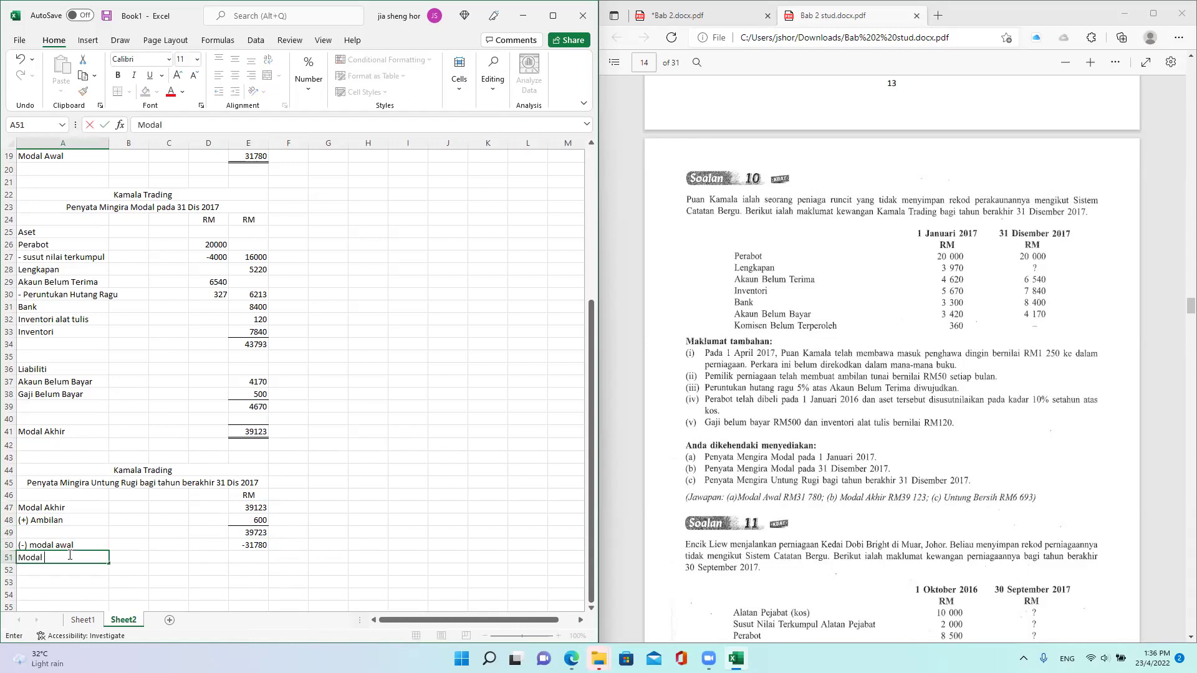
type("tambahan")
key("Return")
left_click(243, 557)
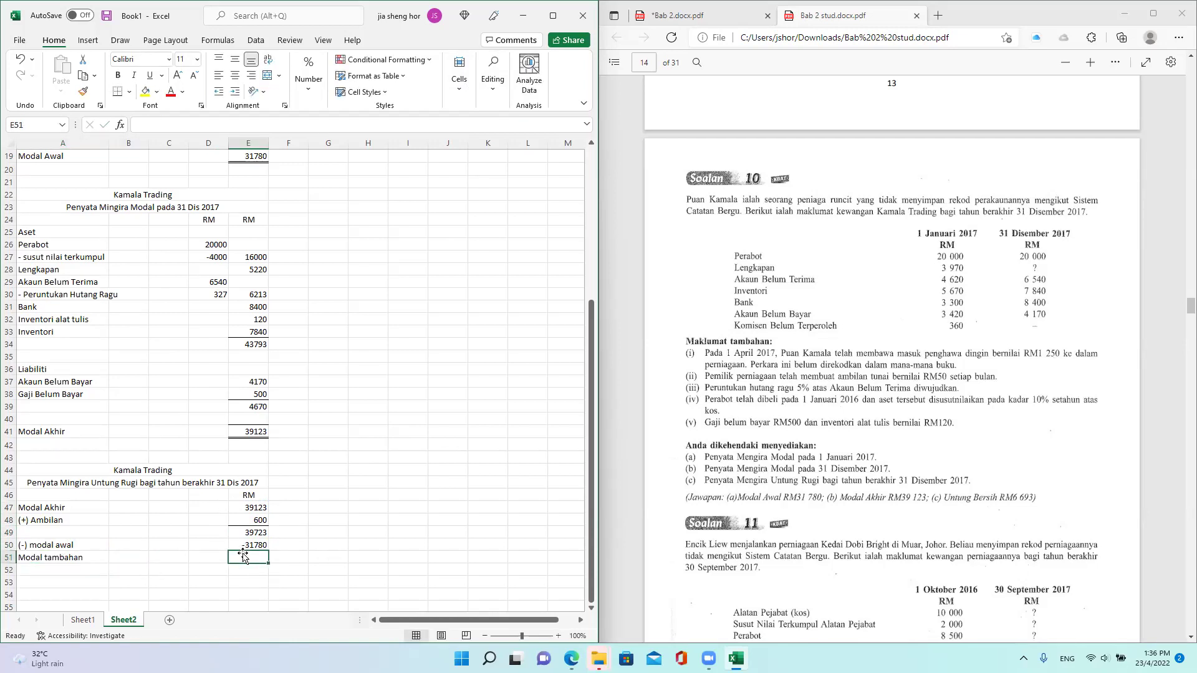
type("-1259")
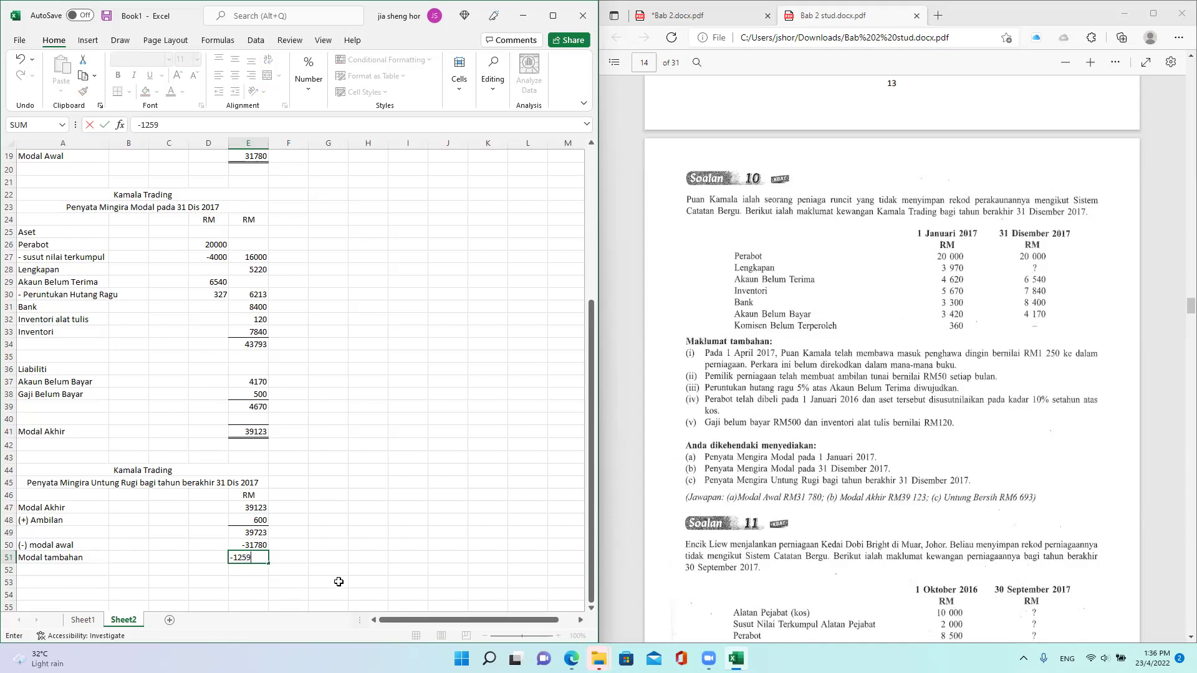
key("BackSpace")
type("0")
left_click(246, 595)
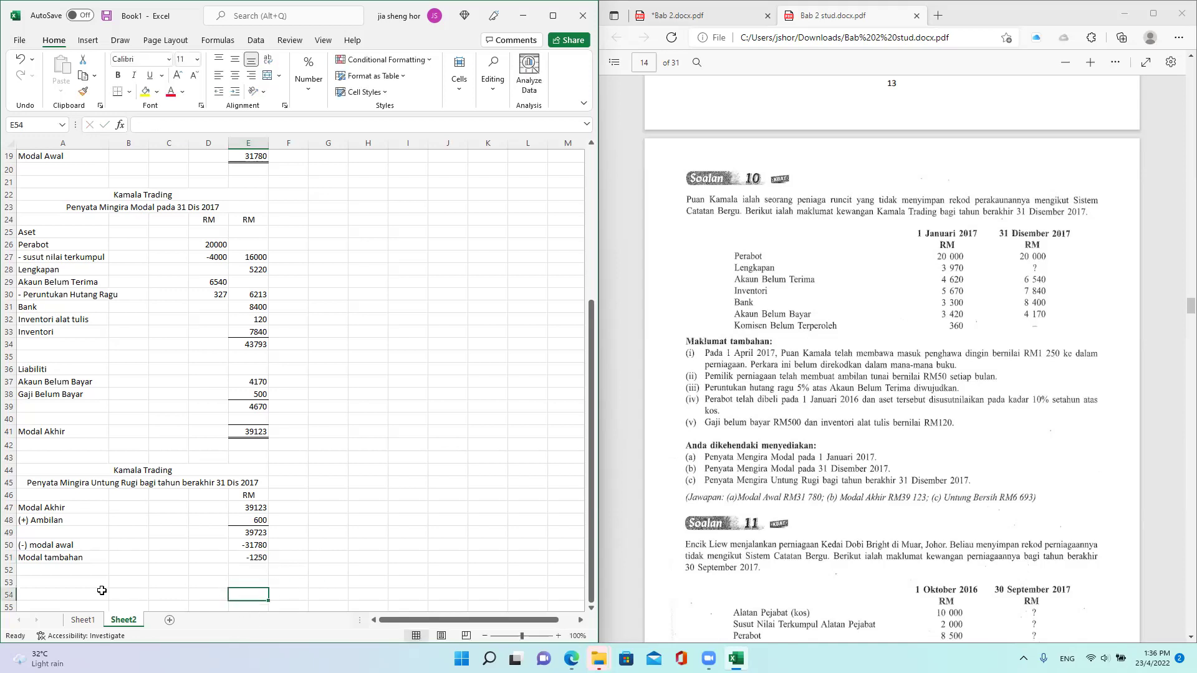
Enter the label "Untung Bersih" in A52, below Modal tambahan
left_click(84, 572)
type("Un")
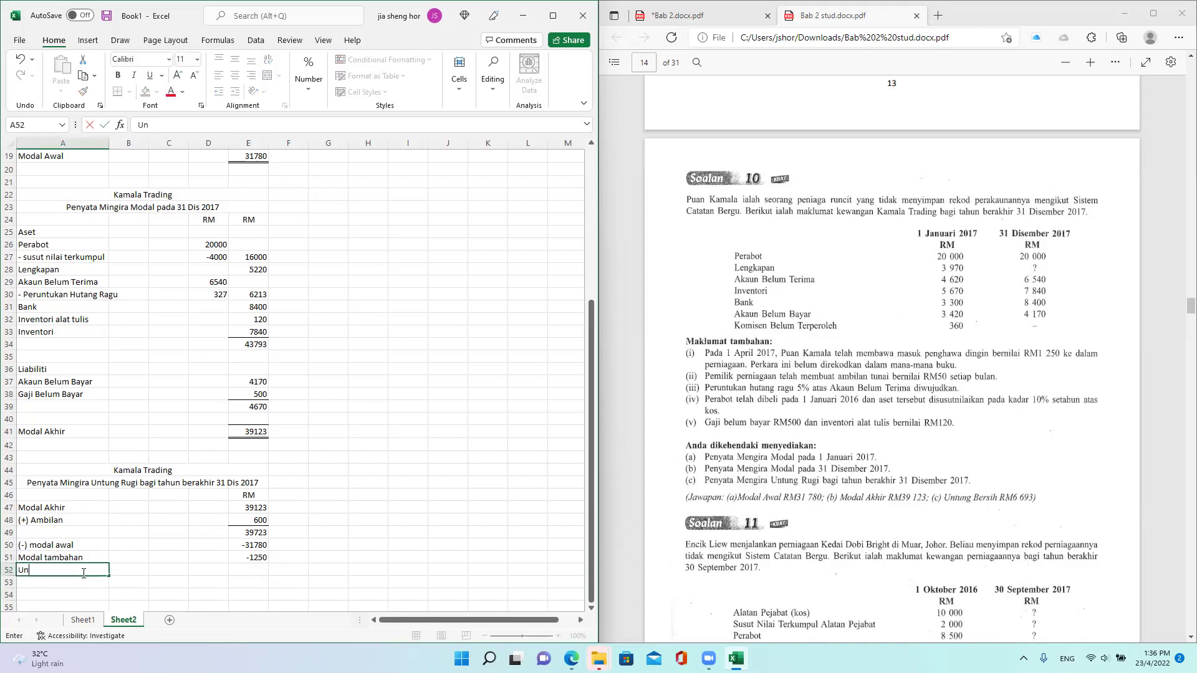
type("tung Bersih")
left_click(244, 572)
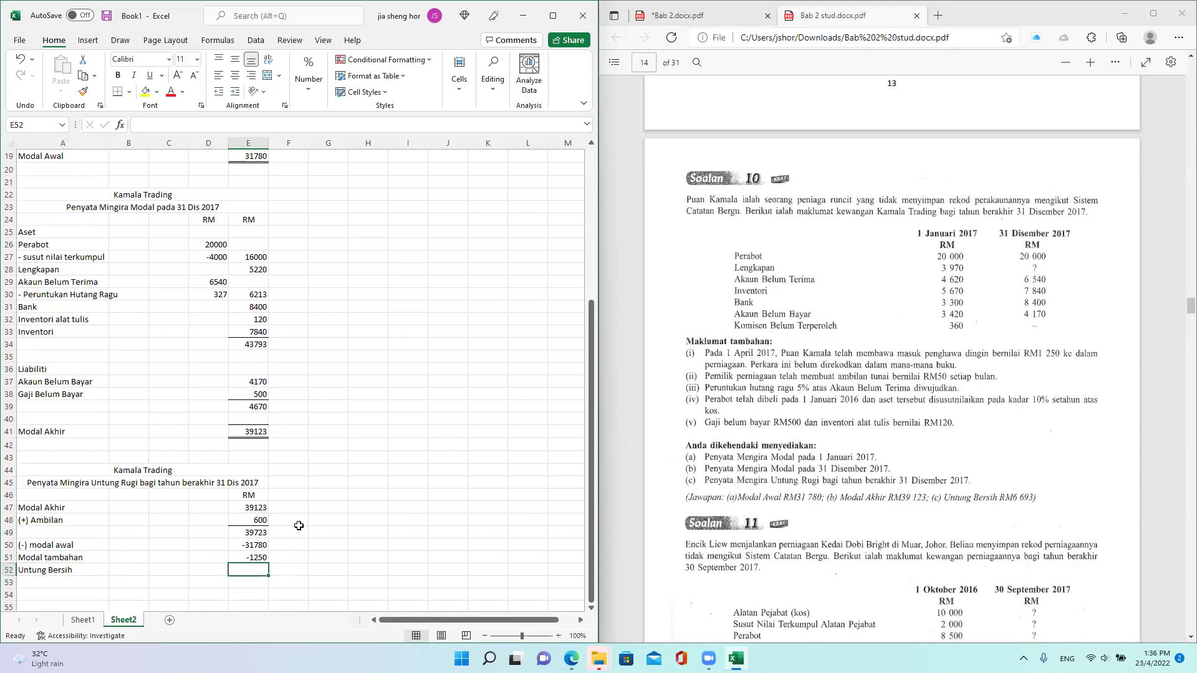
Calculate the net profit in E52 with AutoSum over the subtotal and both deductions, =SUM(E49:E51)
left_click(492, 81)
left_click(508, 121)
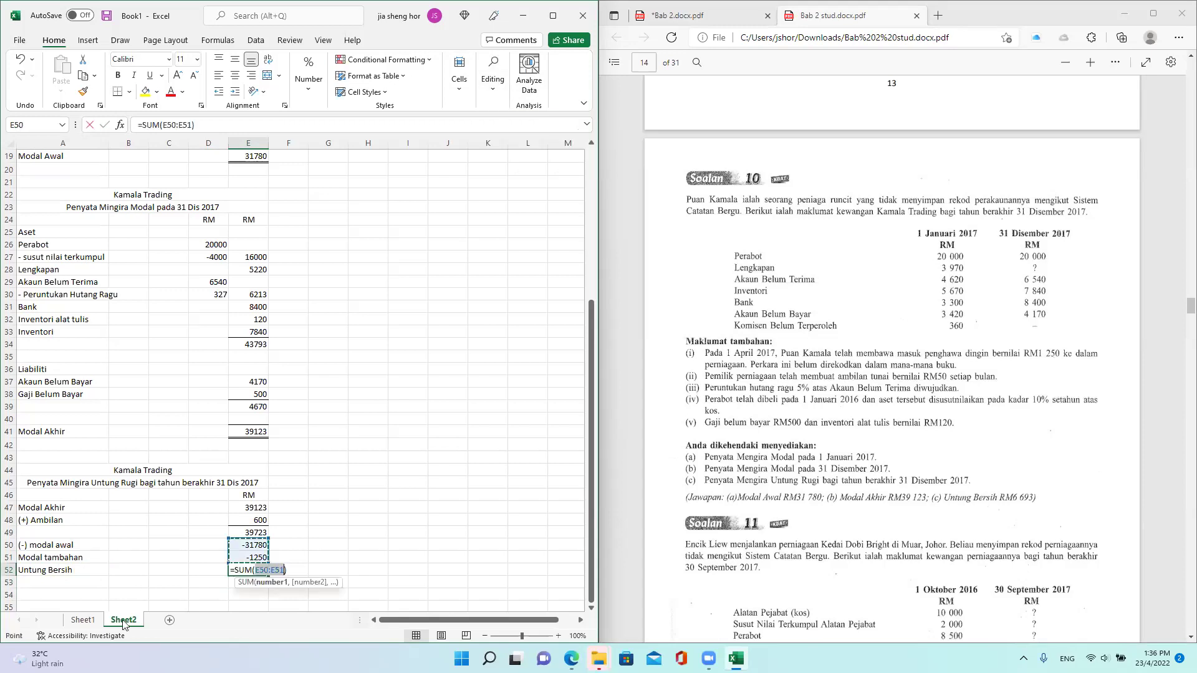
left_click_drag(240, 533, 241, 558)
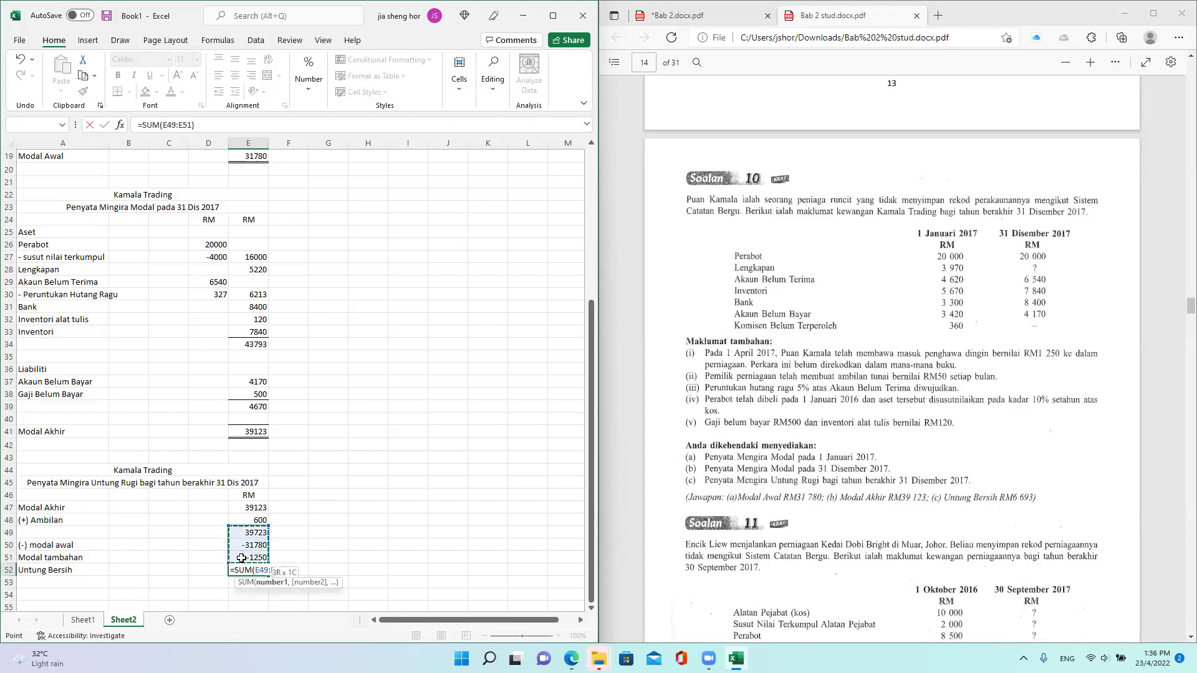
key("Return")
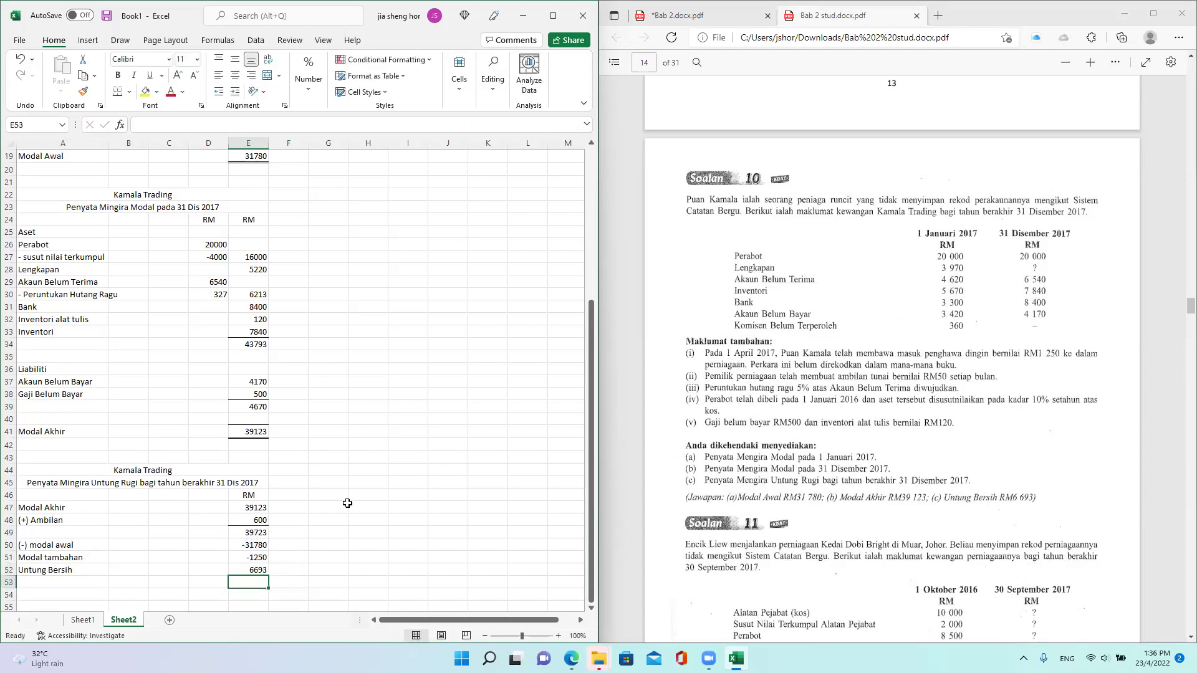
Apply a Top and Double Bottom Border to the net profit total in E52
left_click(261, 567)
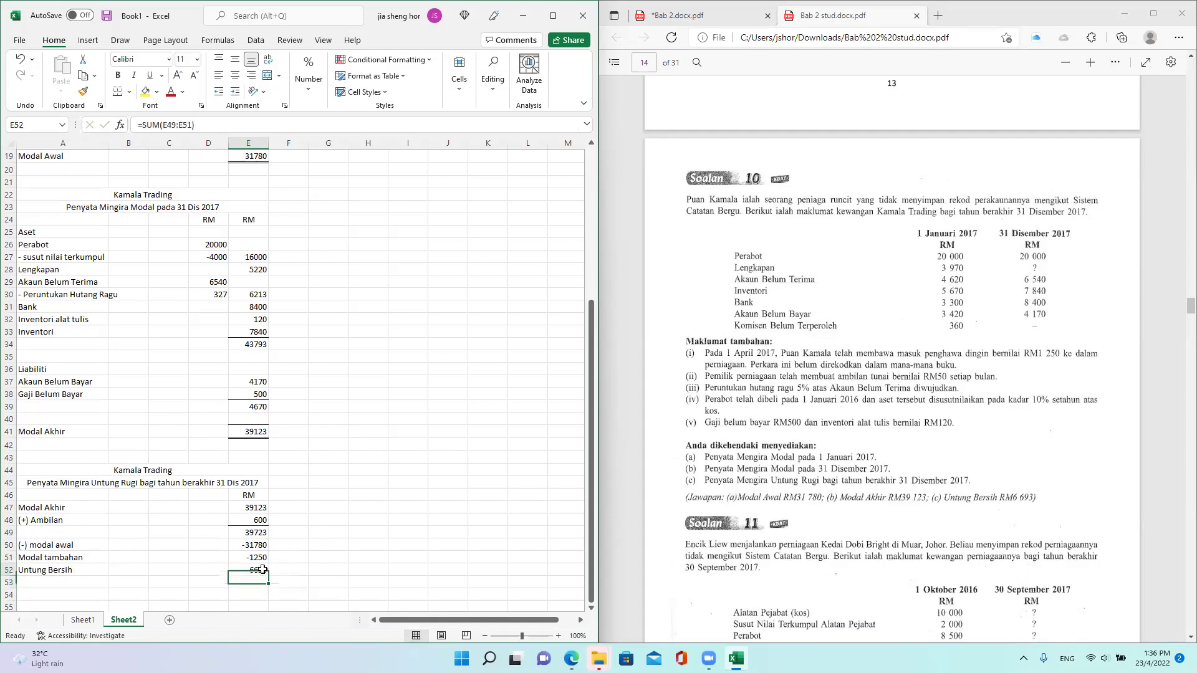
left_click(128, 92)
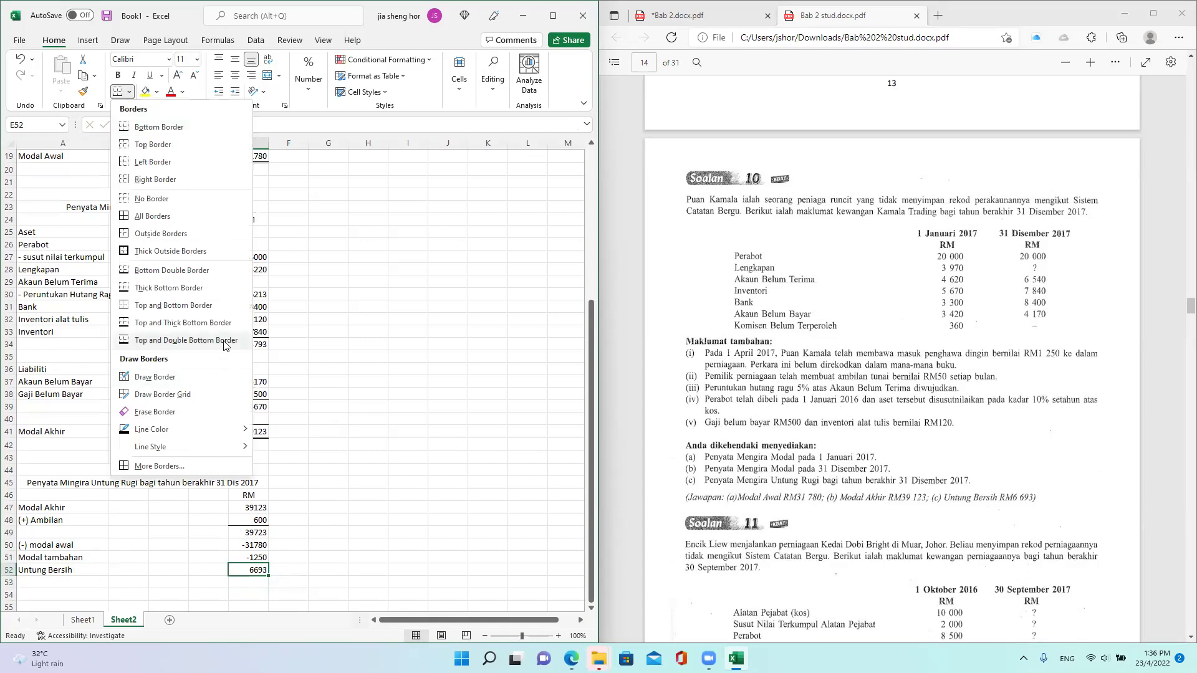
left_click(181, 347)
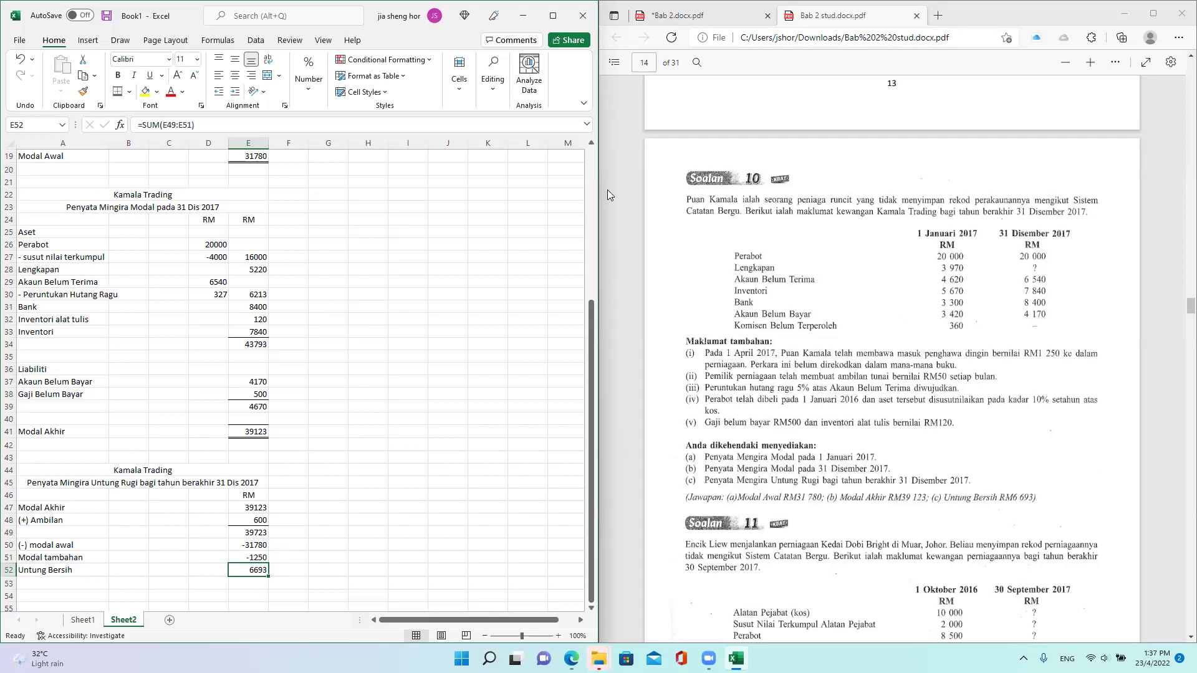
Show Soalan 11 with its additional information and requirements in the question PDF, and maximize the PDF window
scroll(723, 324, "down", 6)
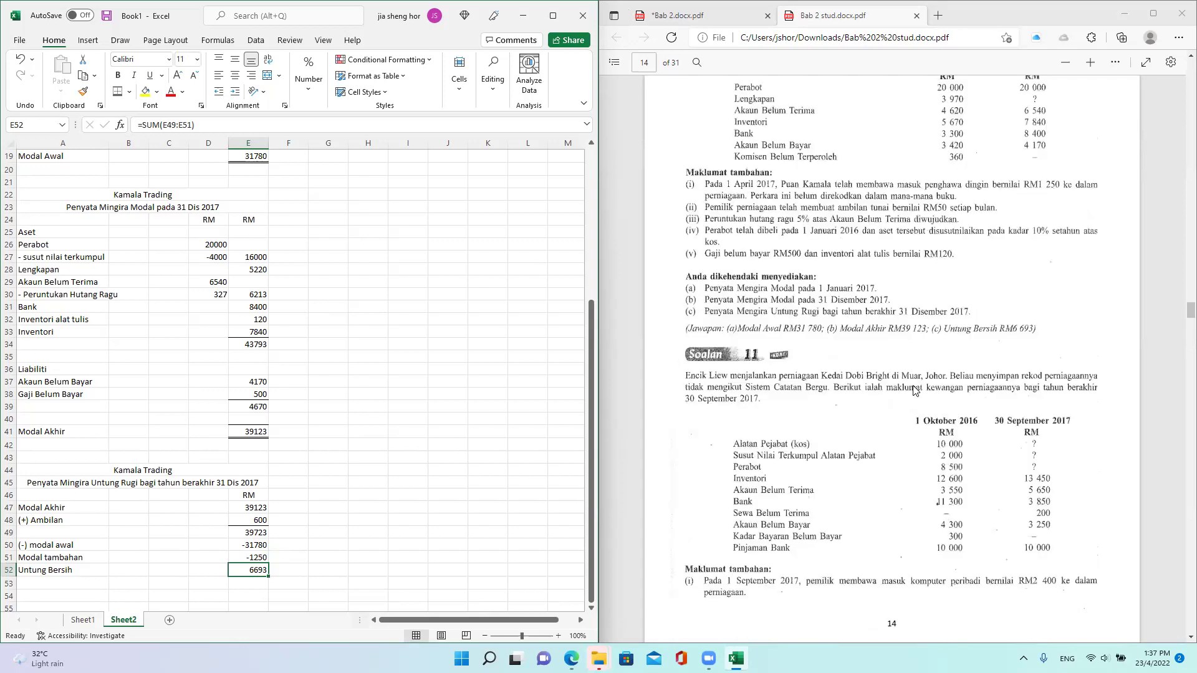
scroll(766, 349, "down", 2)
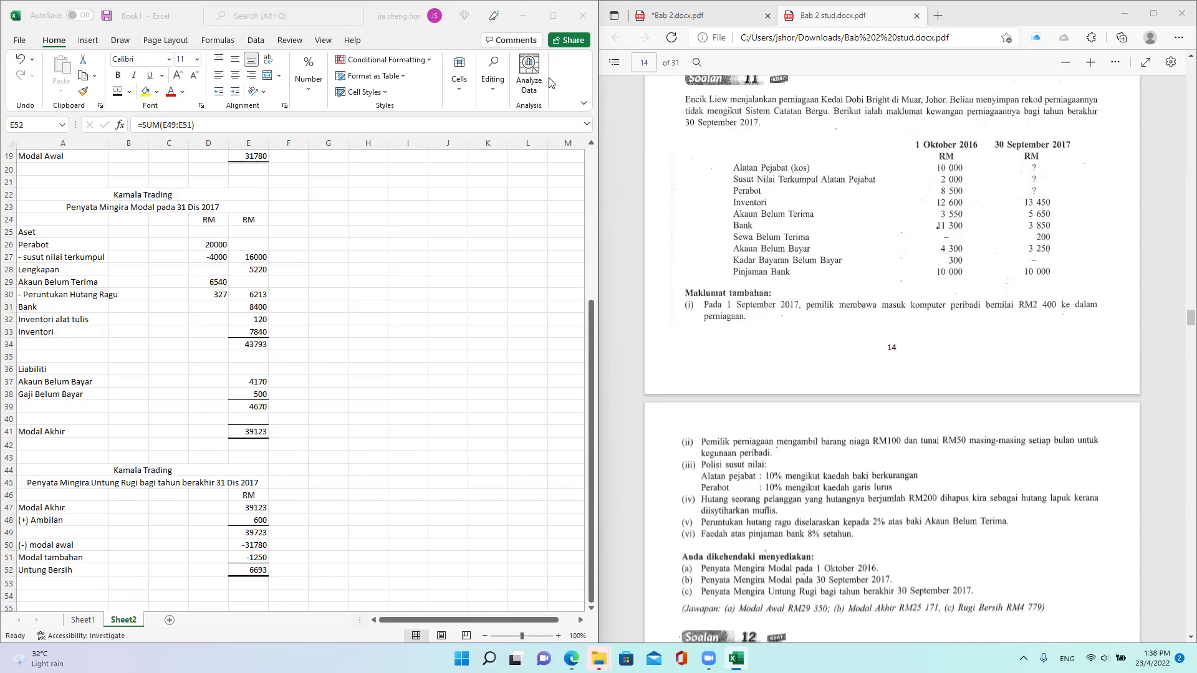
scroll(926, 386, "up", 2)
scroll(926, 385, "down", 2)
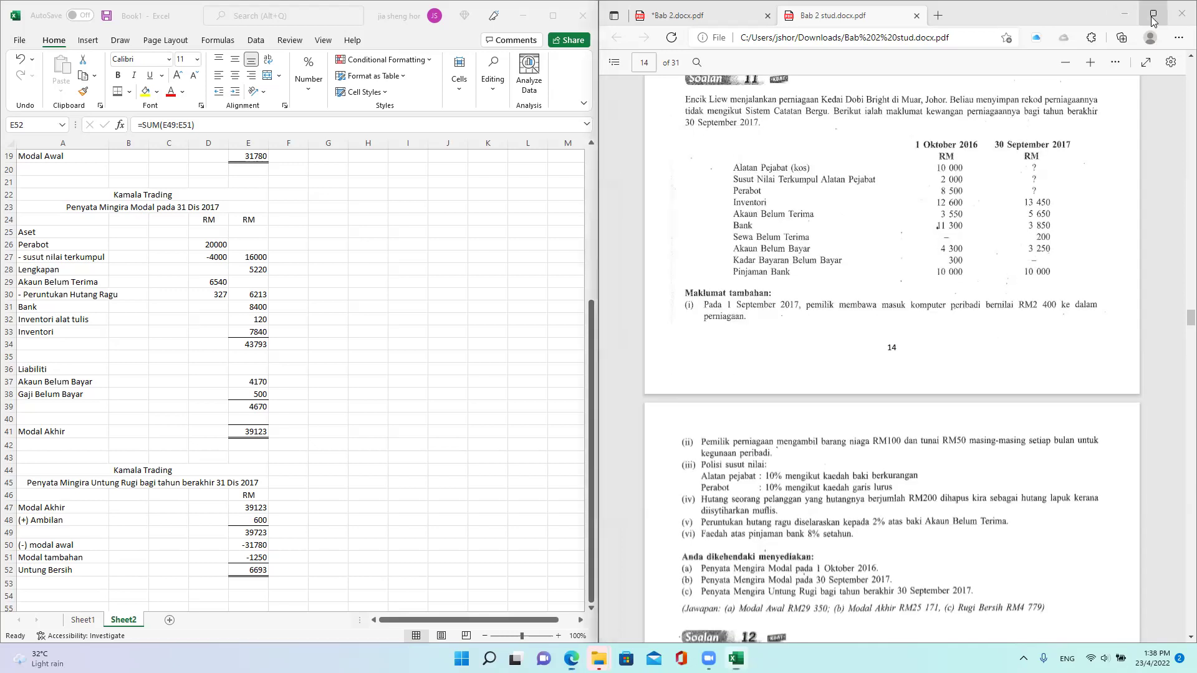
left_click(1153, 13)
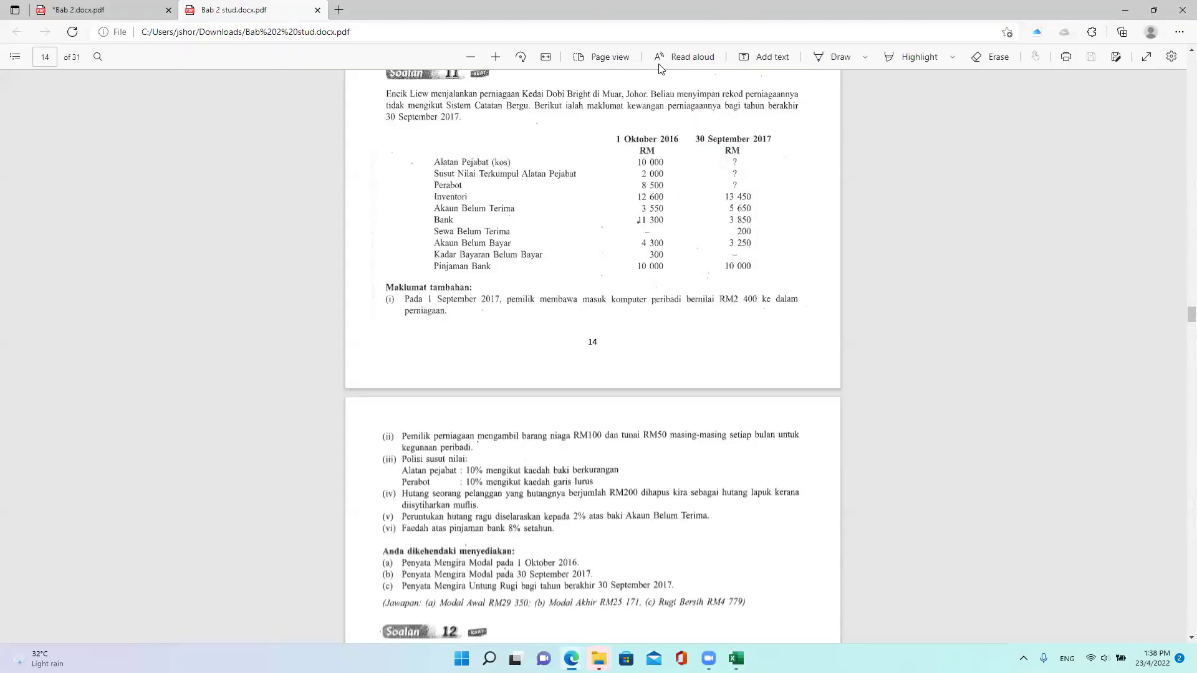